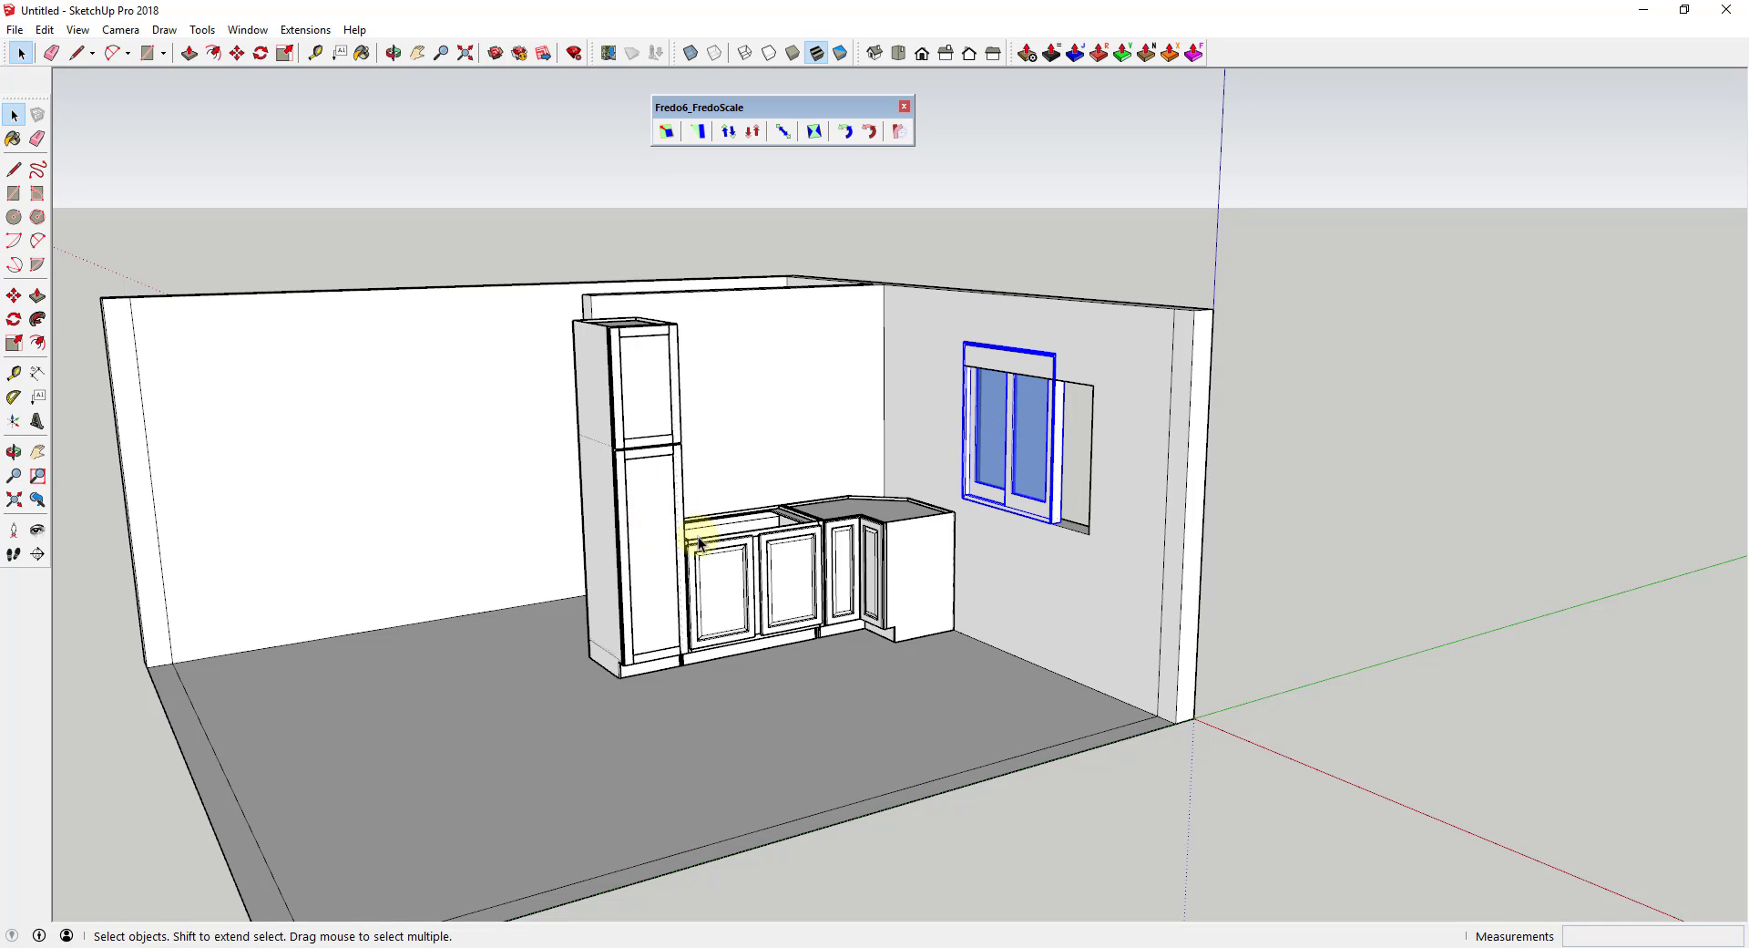
- Scale the tall pantry cabinet narrower with the standard Scale tool so its outer side lines up with the end of the wall
{"action": "scroll", "coordinate": [710, 419], "scroll_direction": "up", "scroll_amount": 4}
{"action": "middle_click_drag", "start_coordinate": [682, 239], "coordinate": [693, 337]}
{"action": "scroll", "coordinate": [691, 338], "scroll_direction": "down", "scroll_amount": 3}
{"action": "scroll", "coordinate": [693, 344], "scroll_direction": "down", "scroll_amount": 1}
{"action": "scroll", "coordinate": [648, 383], "scroll_direction": "up", "scroll_amount": 3}
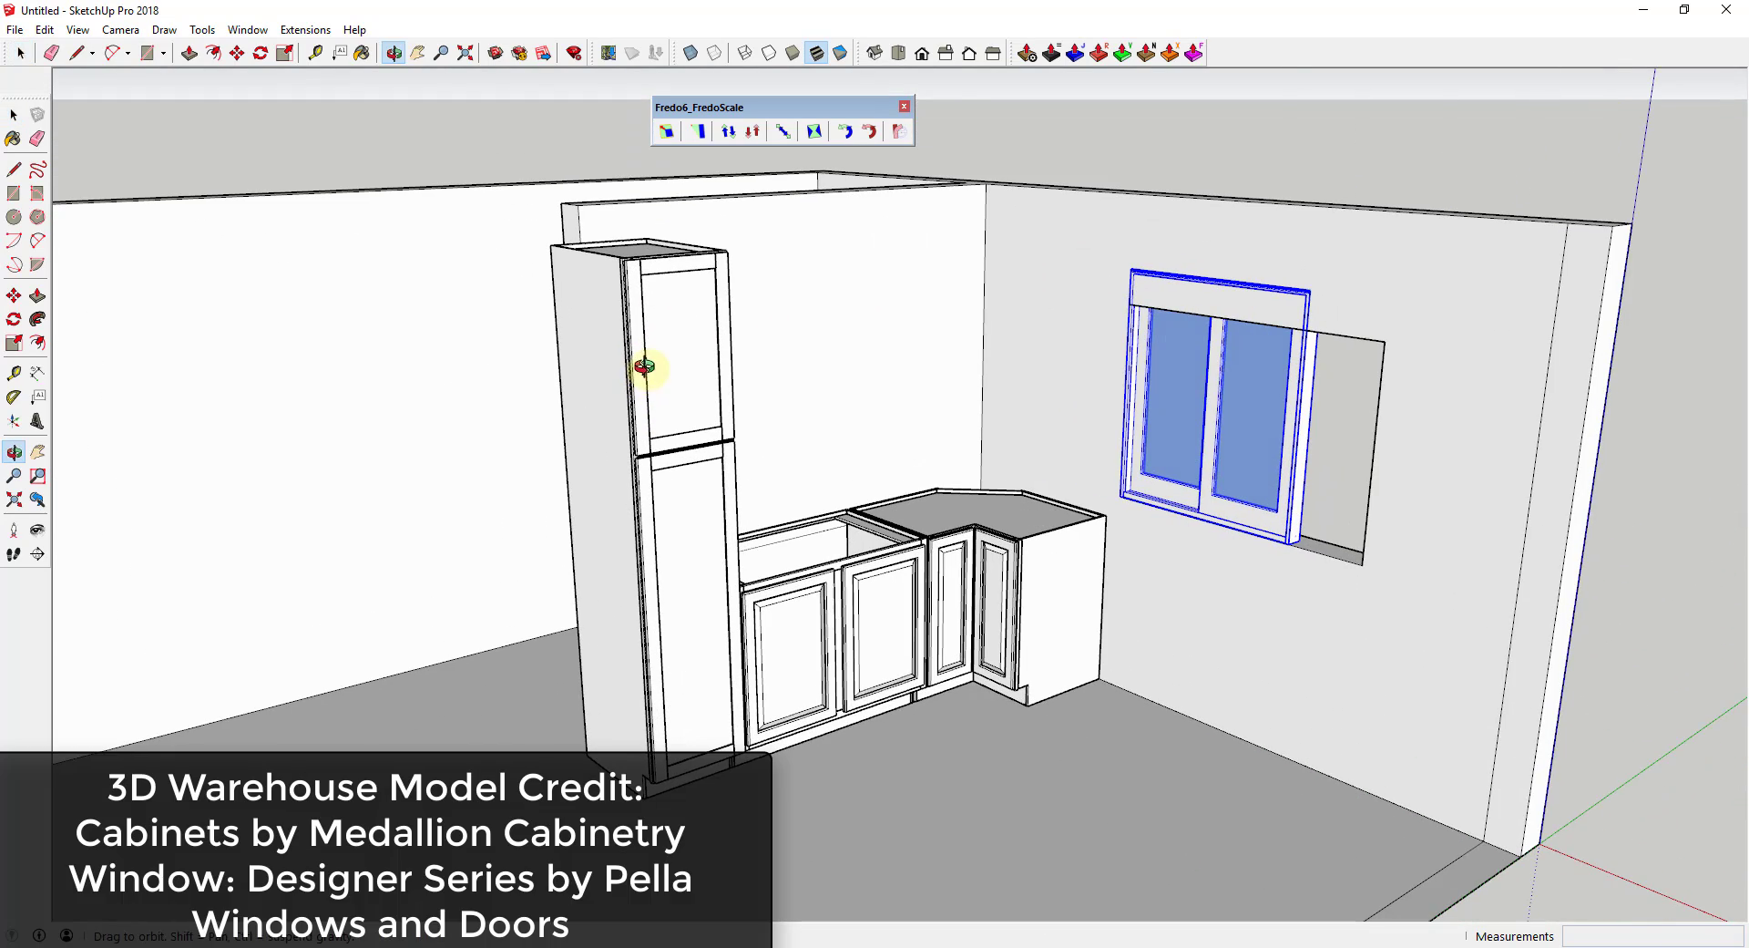
{"action": "middle_click_drag", "start_coordinate": [646, 418], "coordinate": [605, 499]}
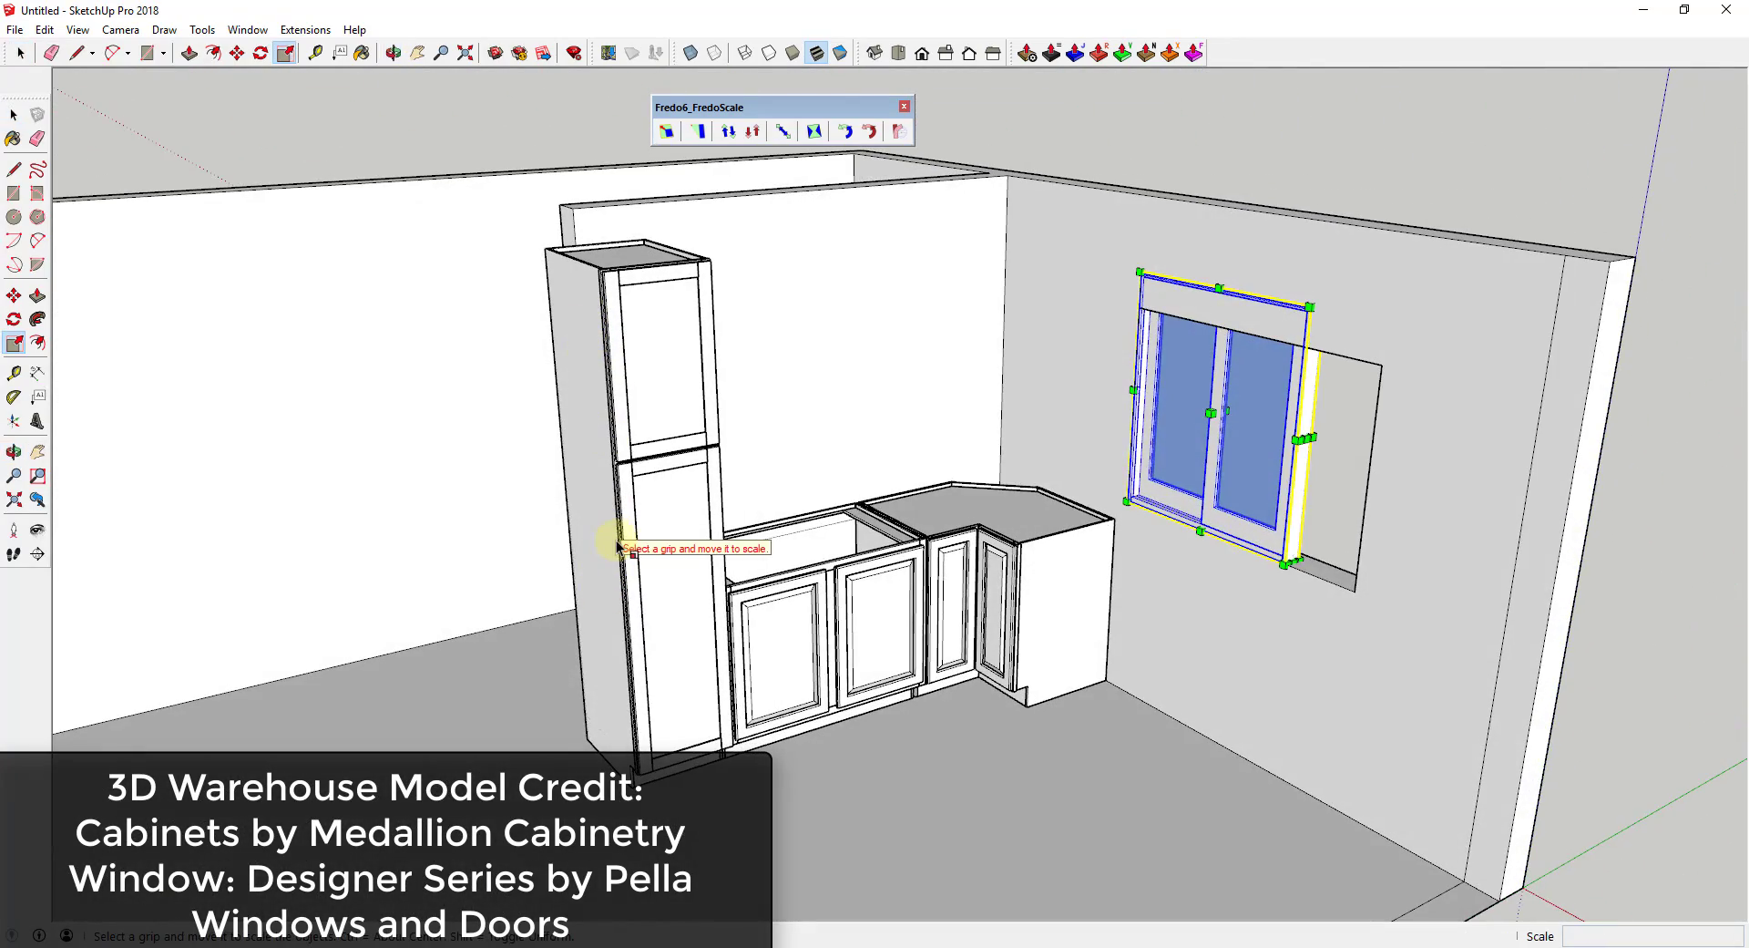
{"action": "left_click", "coordinate": [597, 539]}
{"action": "key", "text": "s"}
{"action": "left_click_drag", "start_coordinate": [593, 532], "coordinate": [574, 231]}
{"action": "scroll", "coordinate": [683, 428], "scroll_direction": "up", "scroll_amount": 5}
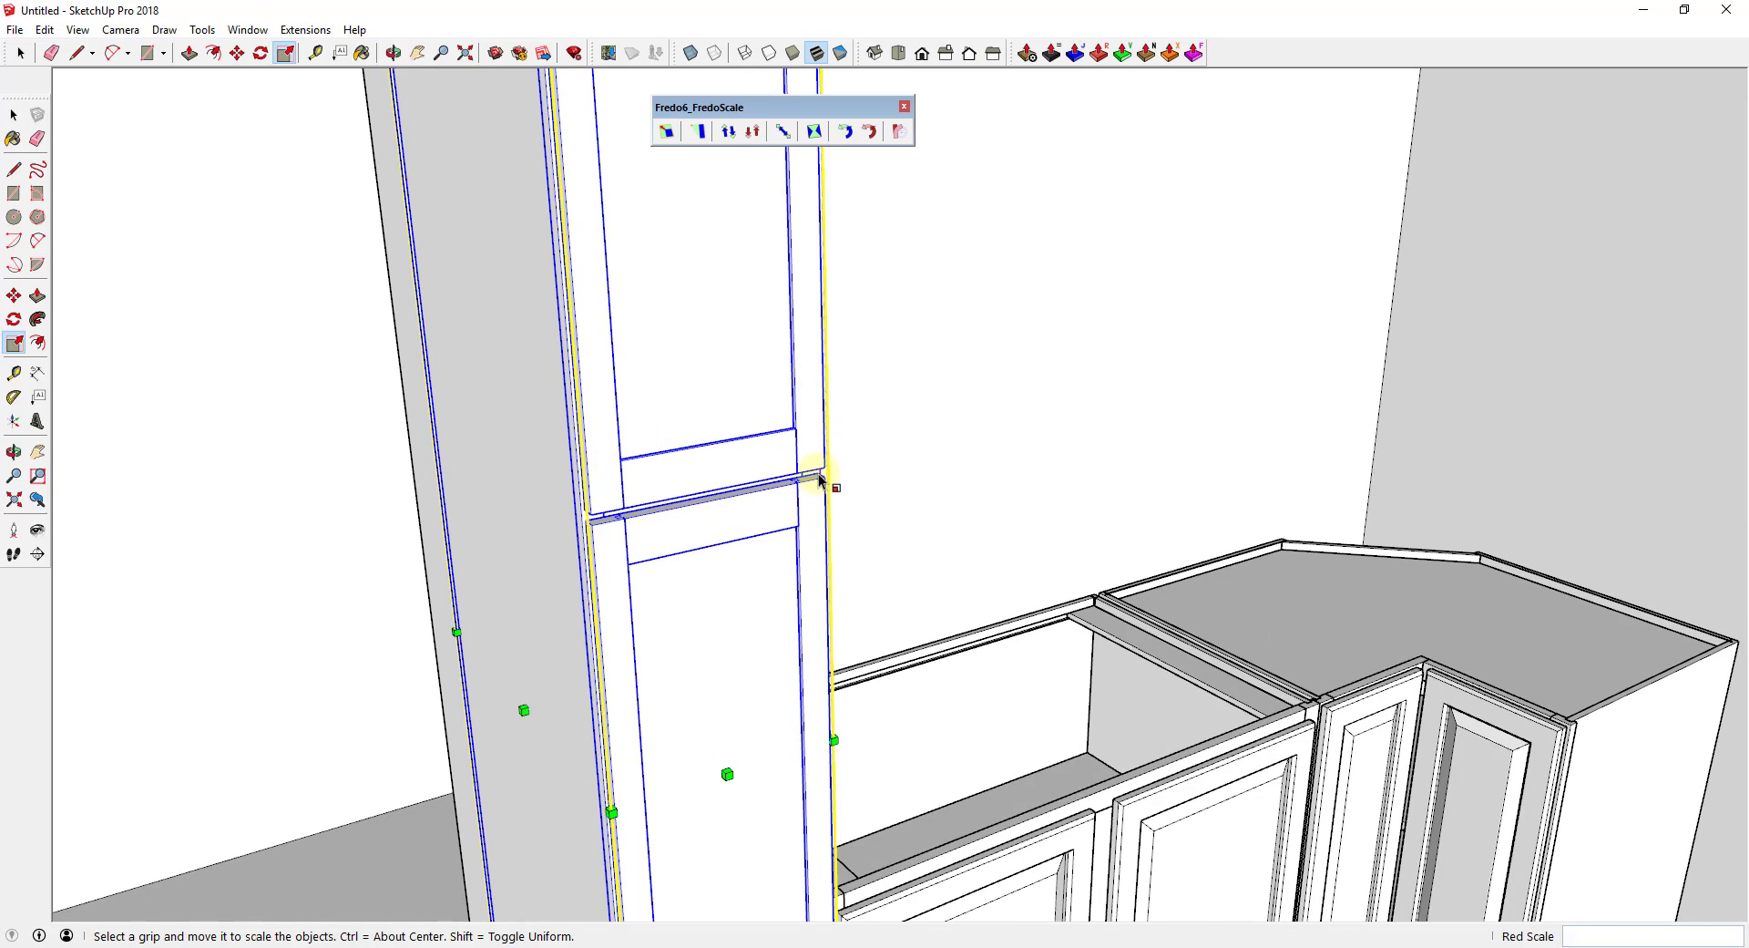
{"action": "scroll", "coordinate": [794, 490], "scroll_direction": "down", "scroll_amount": 3}
{"action": "scroll", "coordinate": [794, 490], "scroll_direction": "down", "scroll_amount": 3}
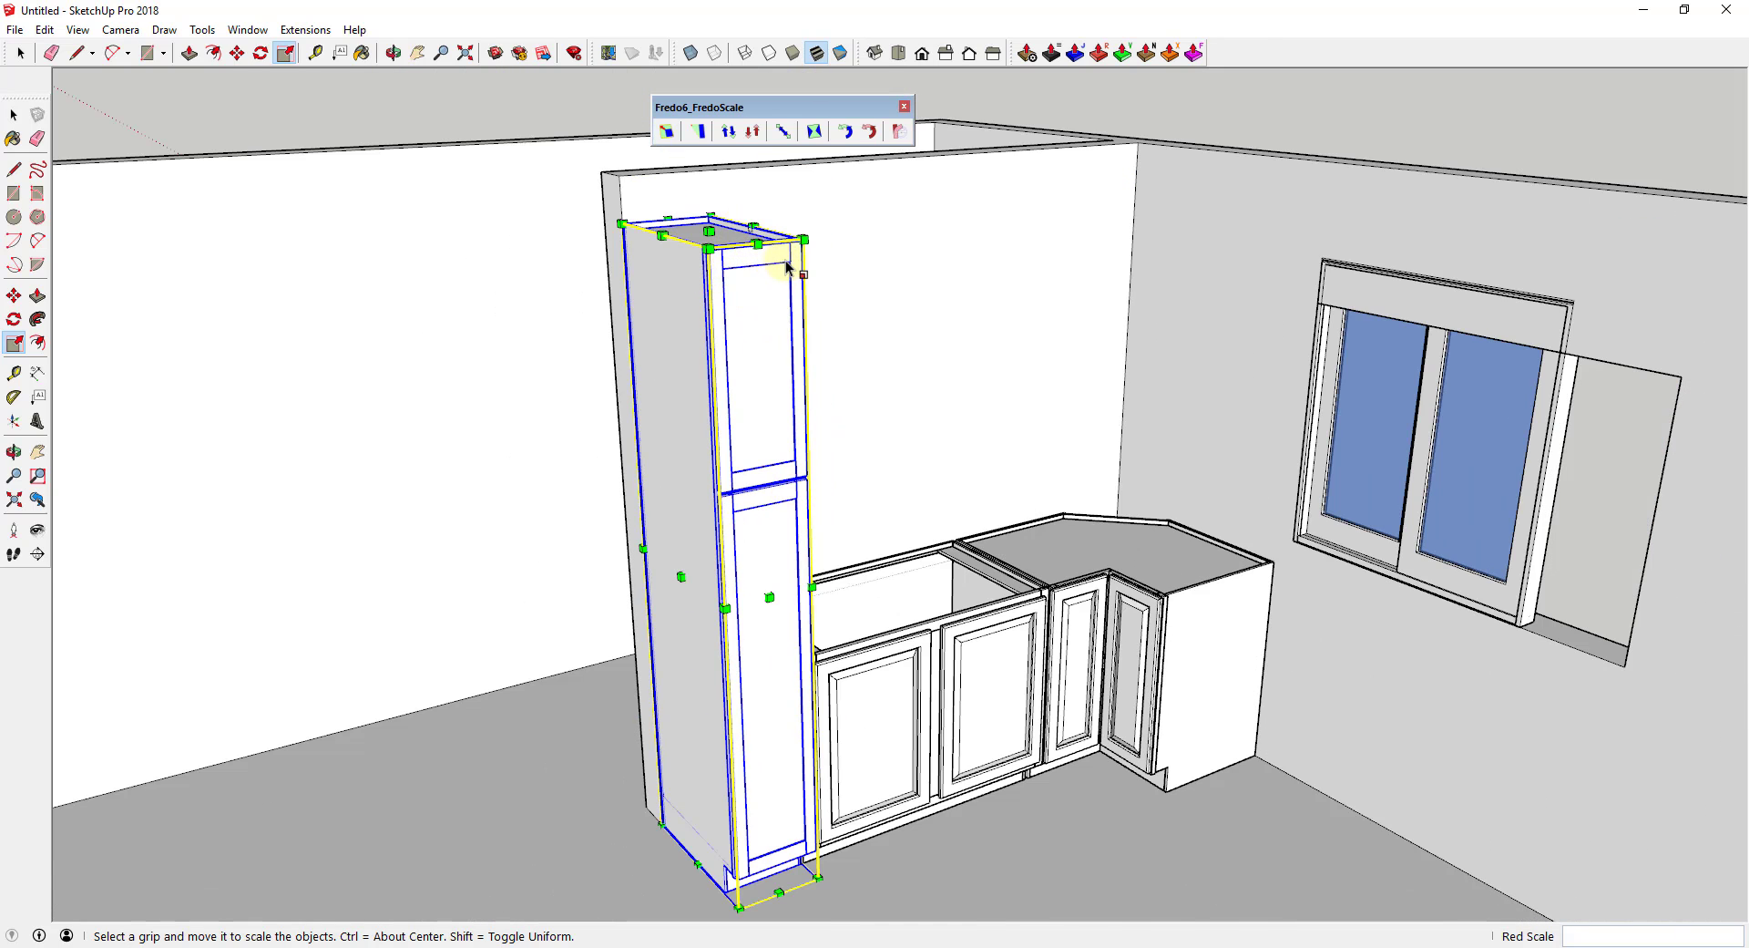
{"action": "scroll", "coordinate": [793, 268], "scroll_direction": "up", "scroll_amount": 4}
{"action": "scroll", "coordinate": [789, 270], "scroll_direction": "down", "scroll_amount": 5}
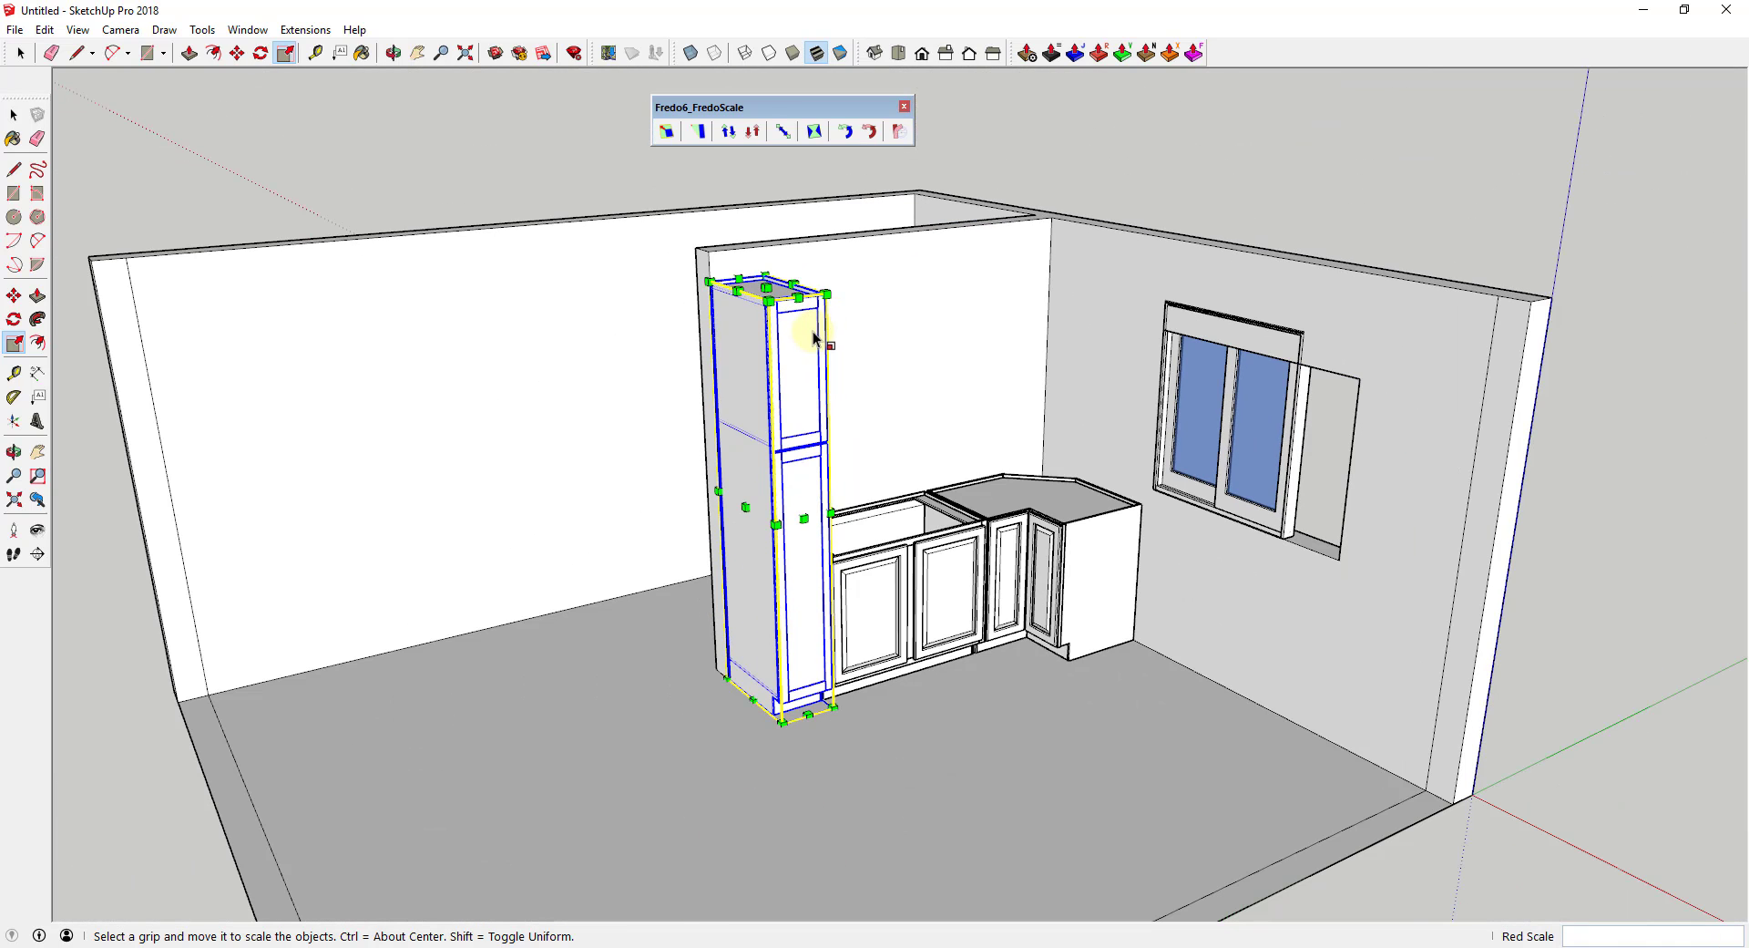
- Undo the last scaling of the tall cabinet
{"action": "key", "text": "space"}
{"action": "left_click", "coordinate": [881, 435]}
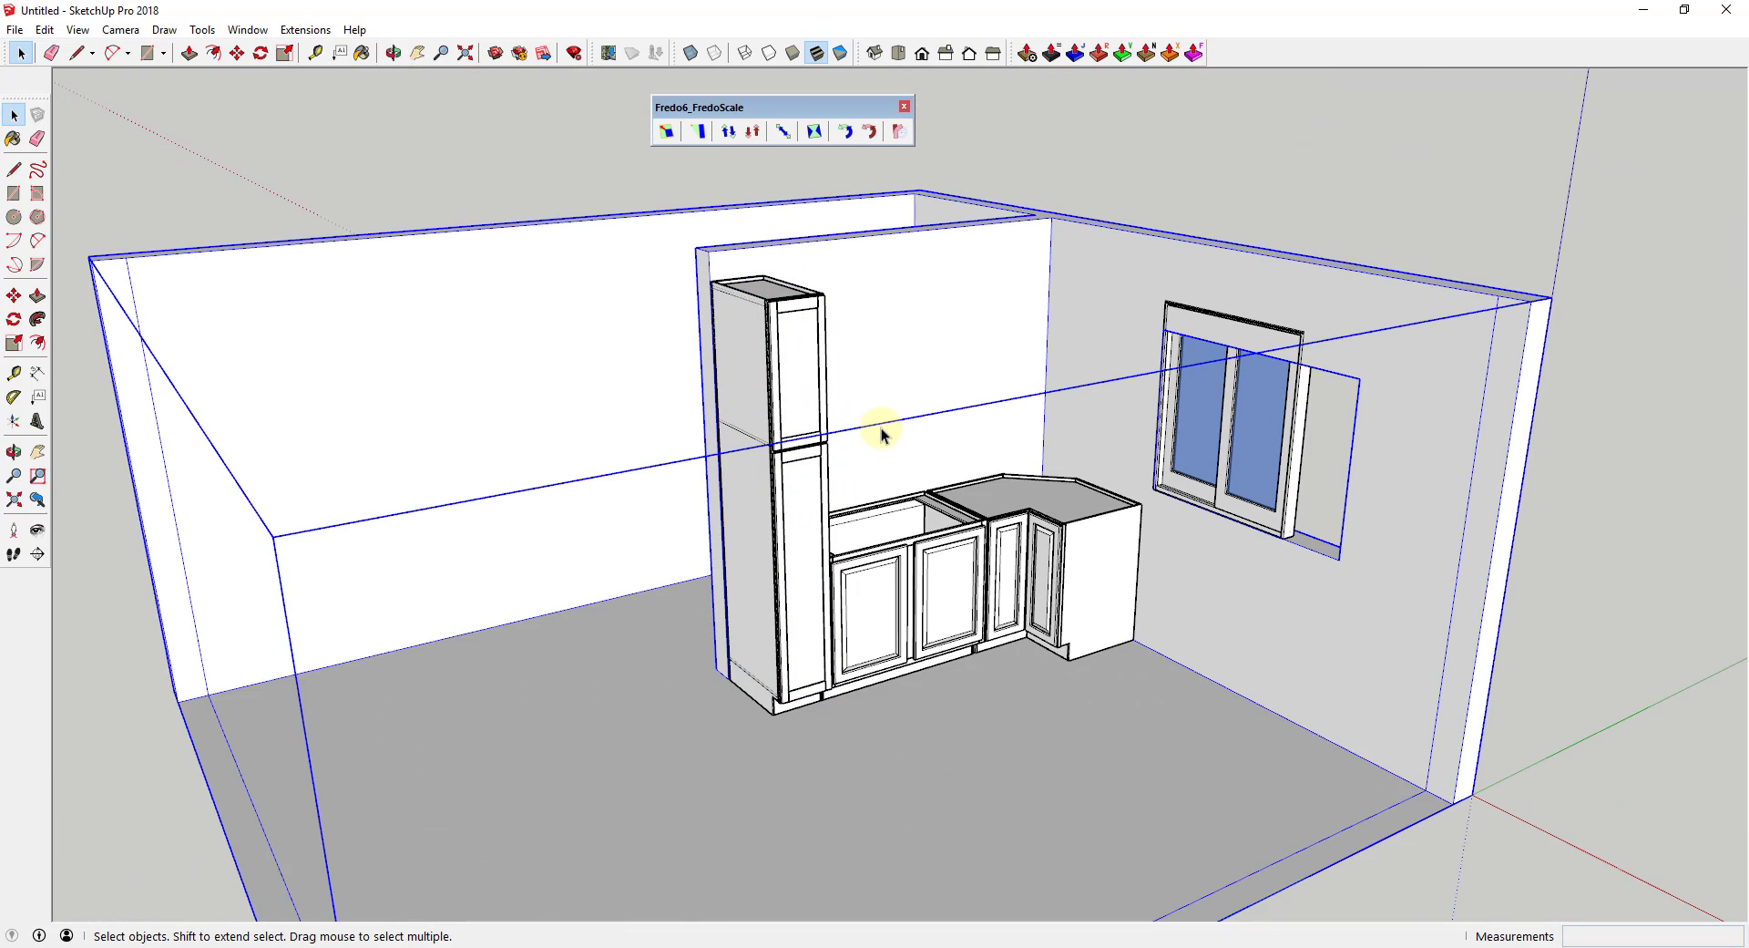
{"action": "key", "text": "ctrl+z"}
{"action": "middle_click_drag", "start_coordinate": [889, 429], "coordinate": [876, 404]}
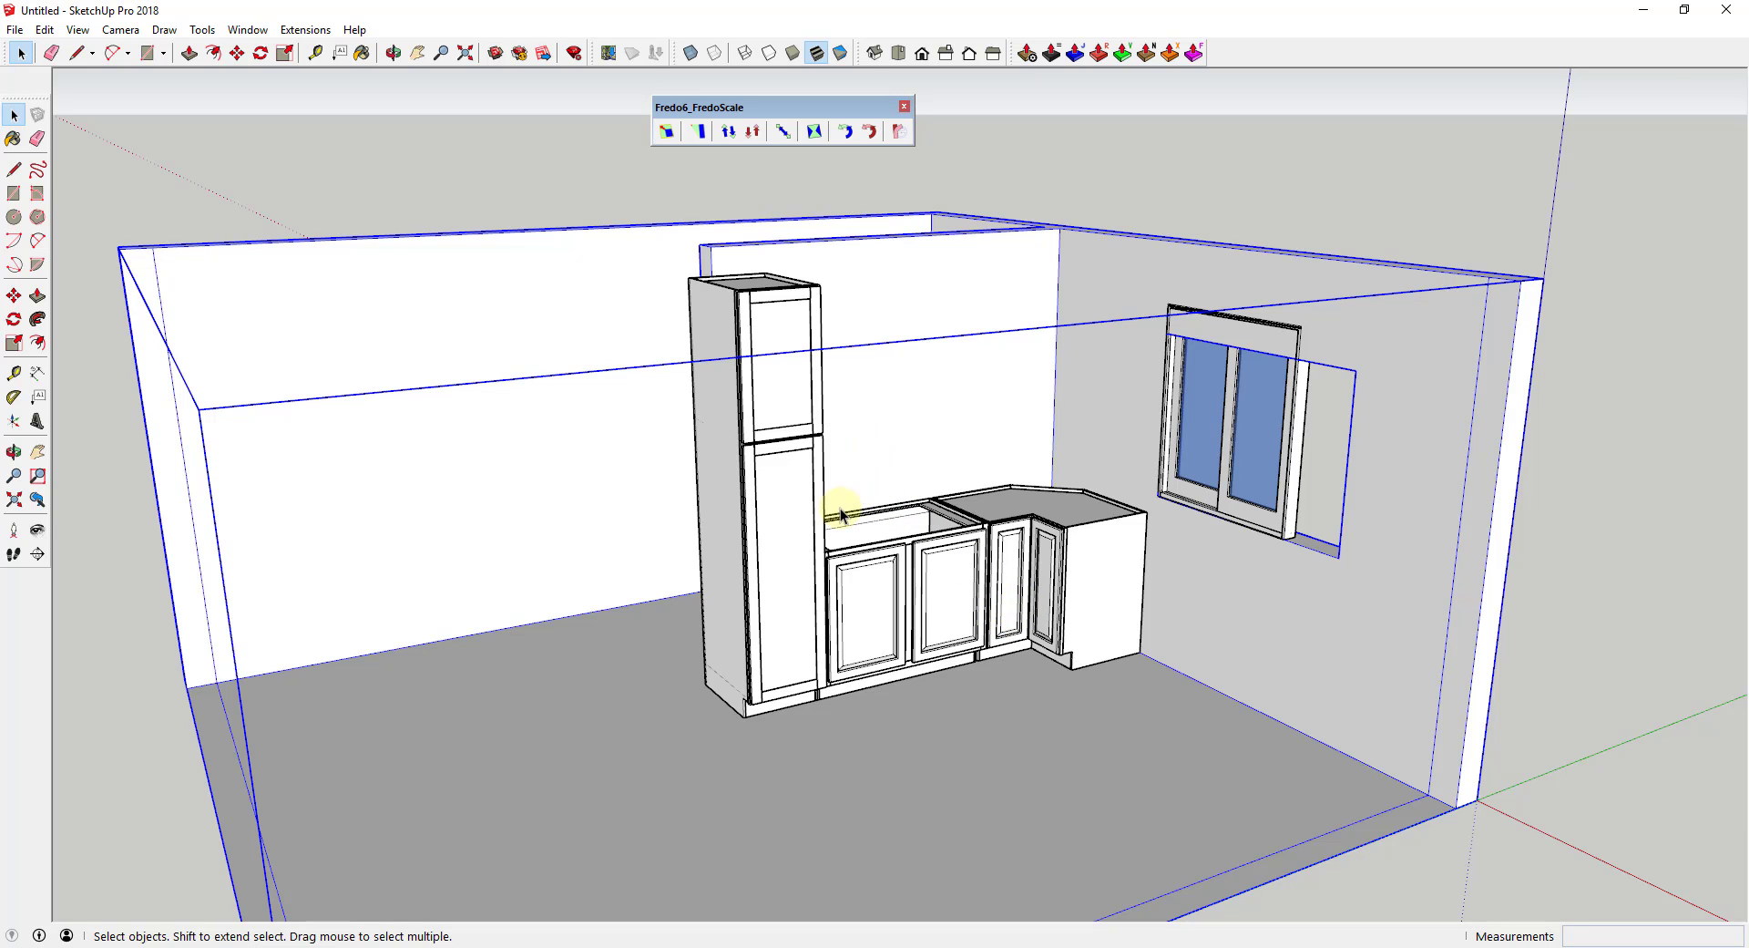
- Start FredoScale Box Stretching on the tall cabinet and place the green-axis dividing plane through its doors
{"action": "scroll", "coordinate": [802, 510], "scroll_direction": "up", "scroll_amount": 4}
{"action": "scroll", "coordinate": [810, 497], "scroll_direction": "down", "scroll_amount": 4}
{"action": "scroll", "coordinate": [920, 492], "scroll_direction": "up", "scroll_amount": 1}
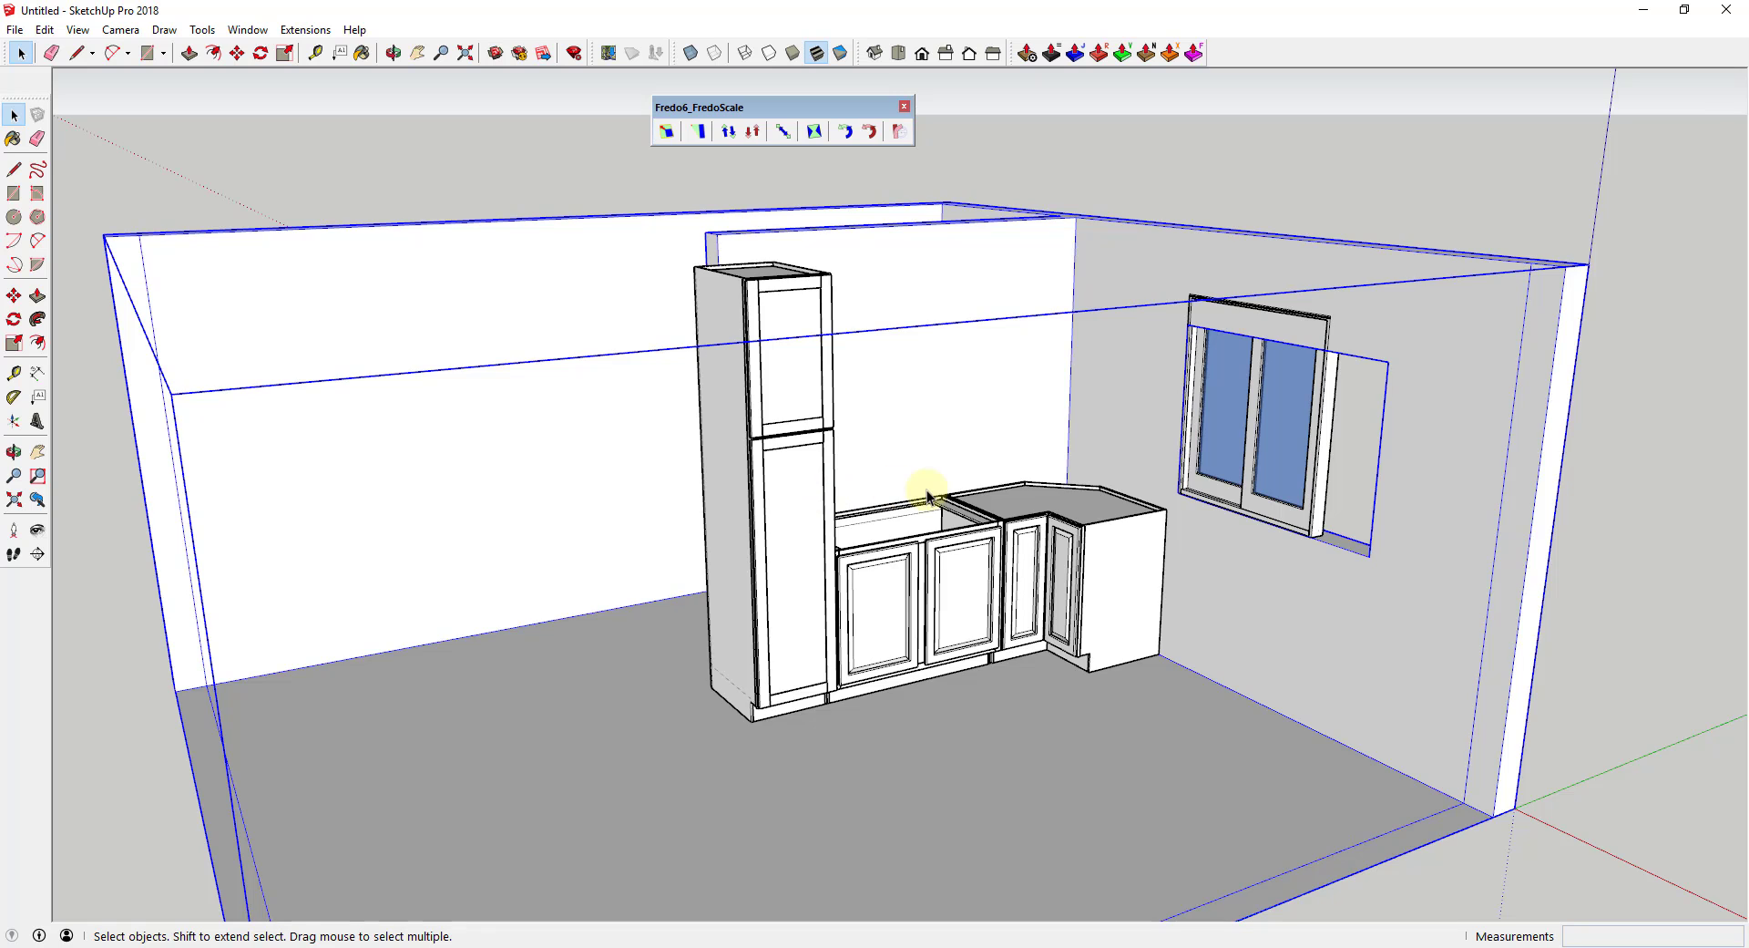
{"action": "scroll", "coordinate": [928, 495], "scroll_direction": "up", "scroll_amount": 1}
{"action": "mouse_move", "coordinate": [937, 492]}
{"action": "middle_mouse_down"}
{"action": "mouse_move", "coordinate": [921, 457]}
{"action": "mouse_move", "coordinate": [911, 501]}
{"action": "middle_mouse_up"}
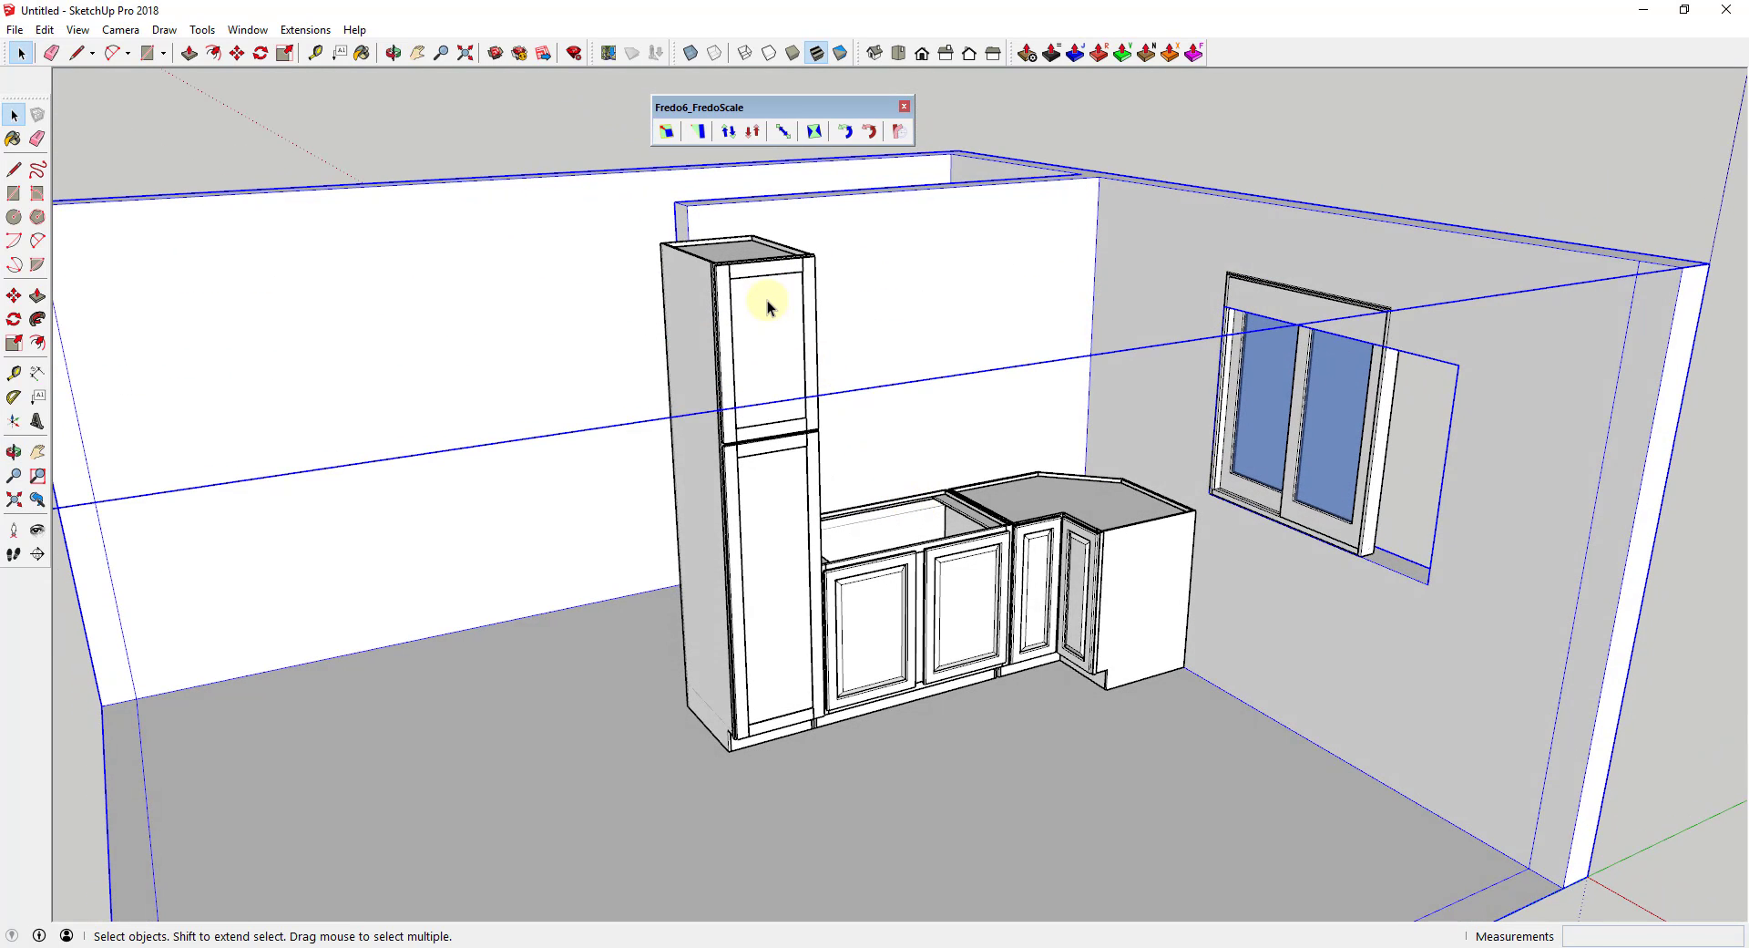
{"action": "left_click", "coordinate": [767, 307]}
{"action": "left_click", "coordinate": [782, 132]}
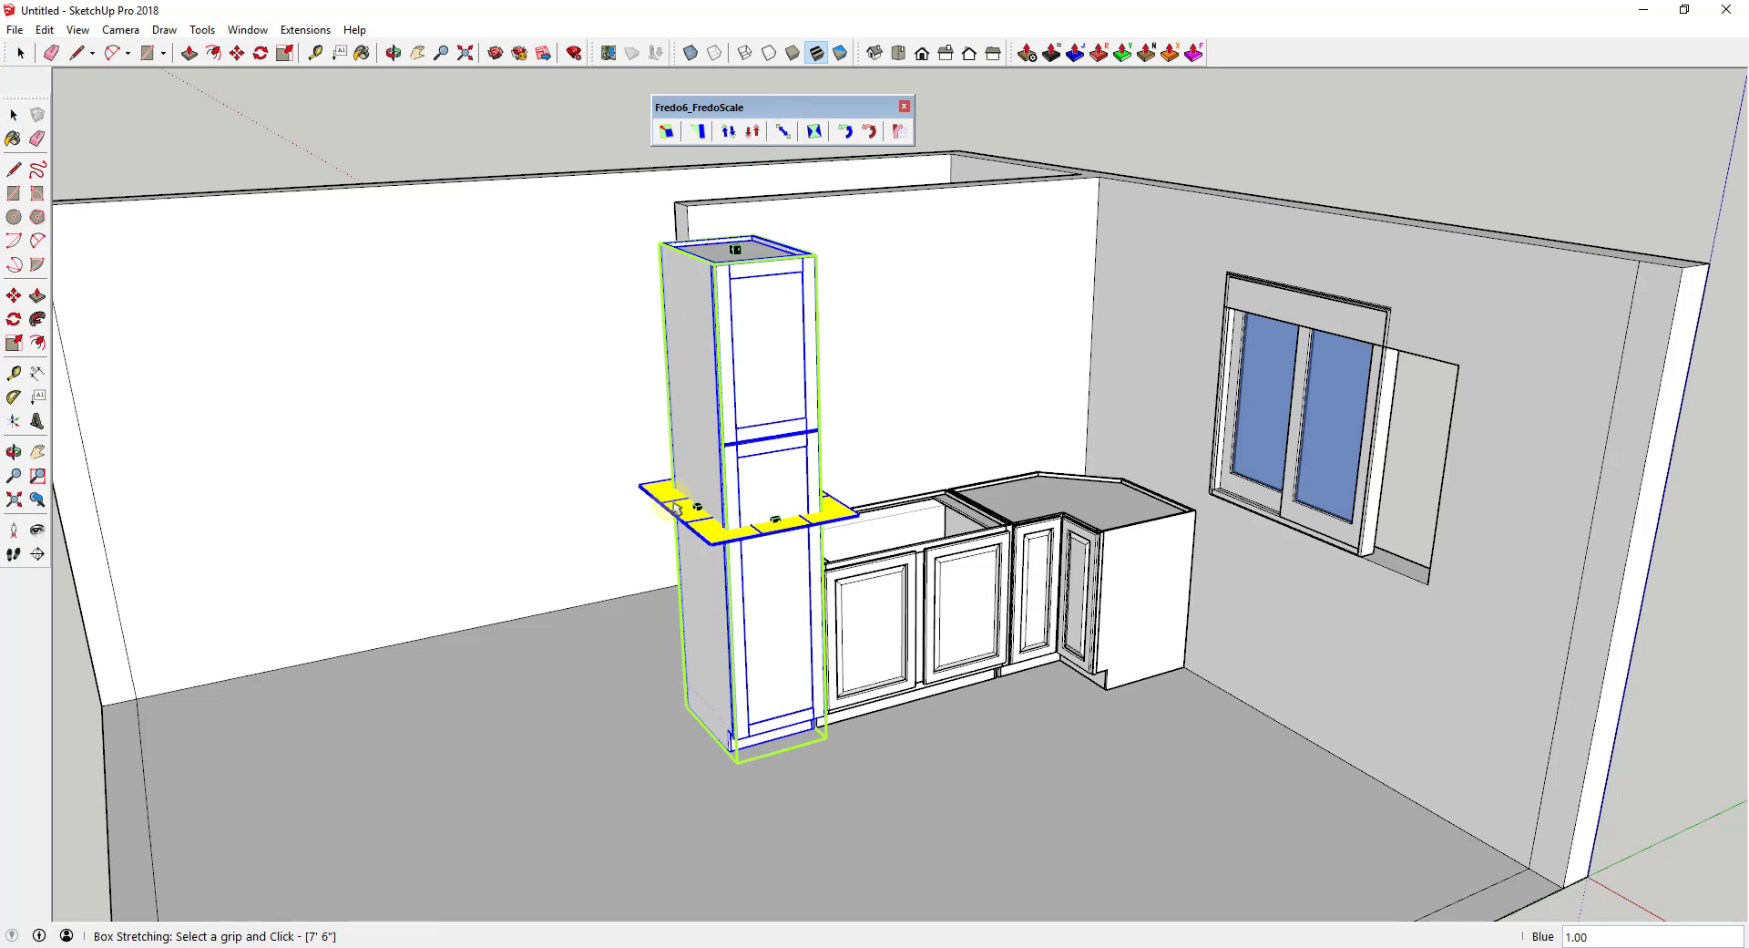
{"action": "scroll", "coordinate": [713, 256], "scroll_direction": "up", "scroll_amount": 2}
{"action": "scroll", "coordinate": [729, 332], "scroll_direction": "up", "scroll_amount": 1}
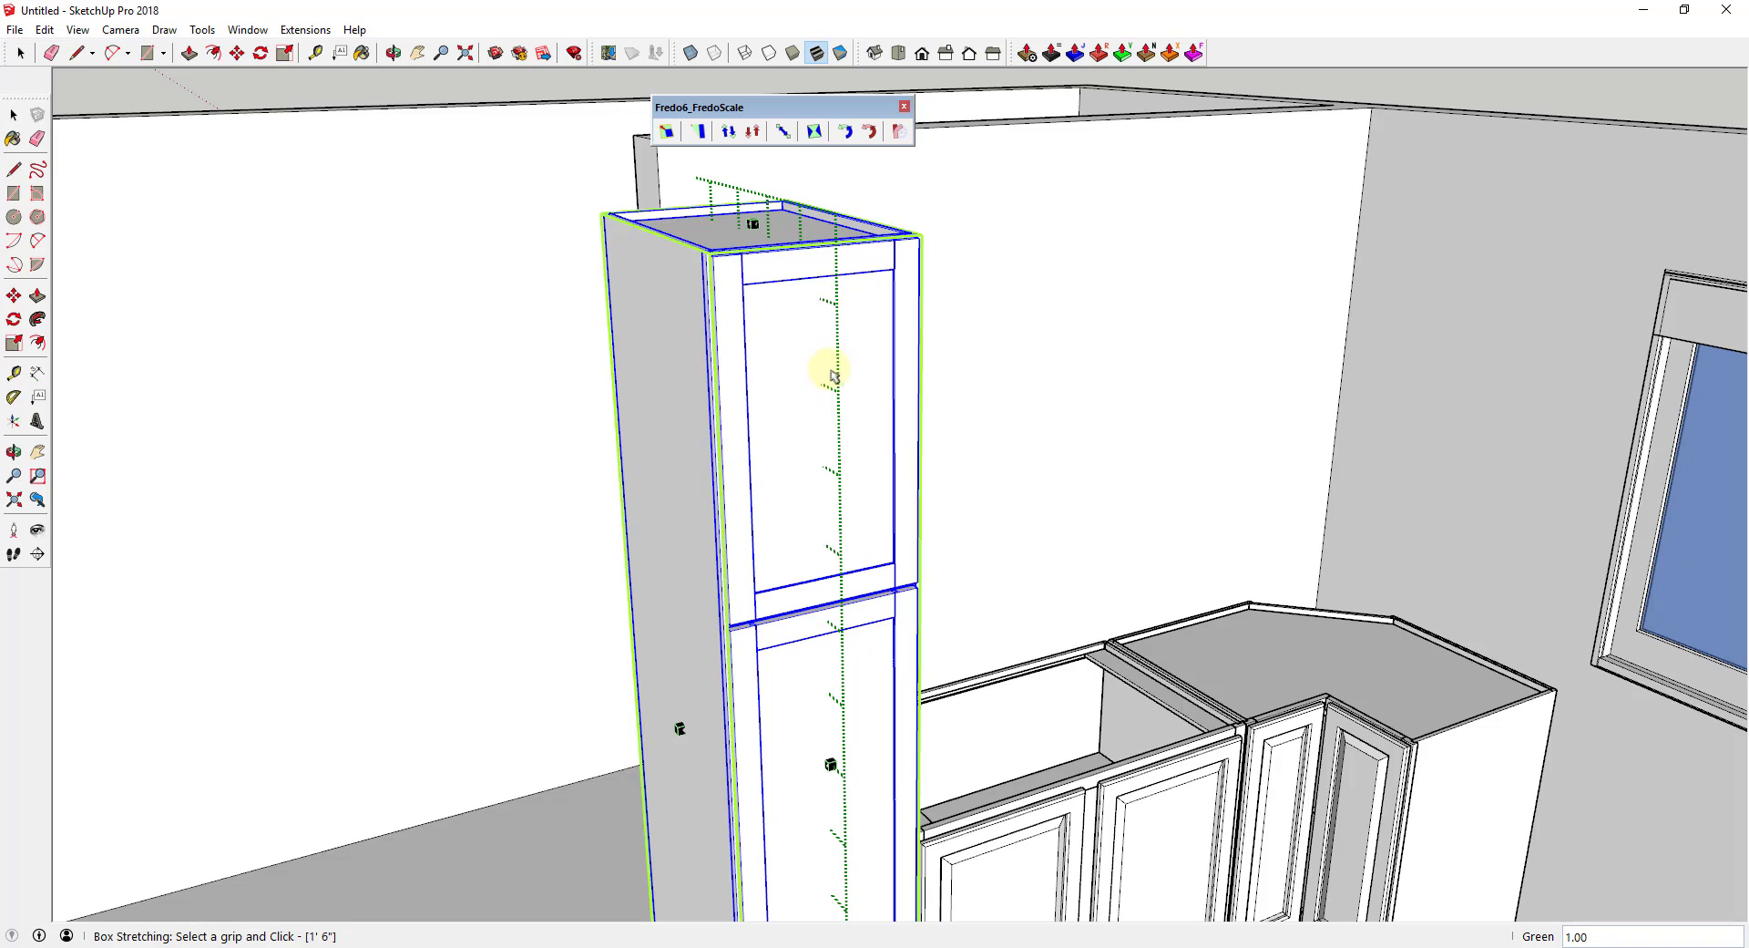
{"action": "scroll", "coordinate": [831, 374], "scroll_direction": "down", "scroll_amount": 2}
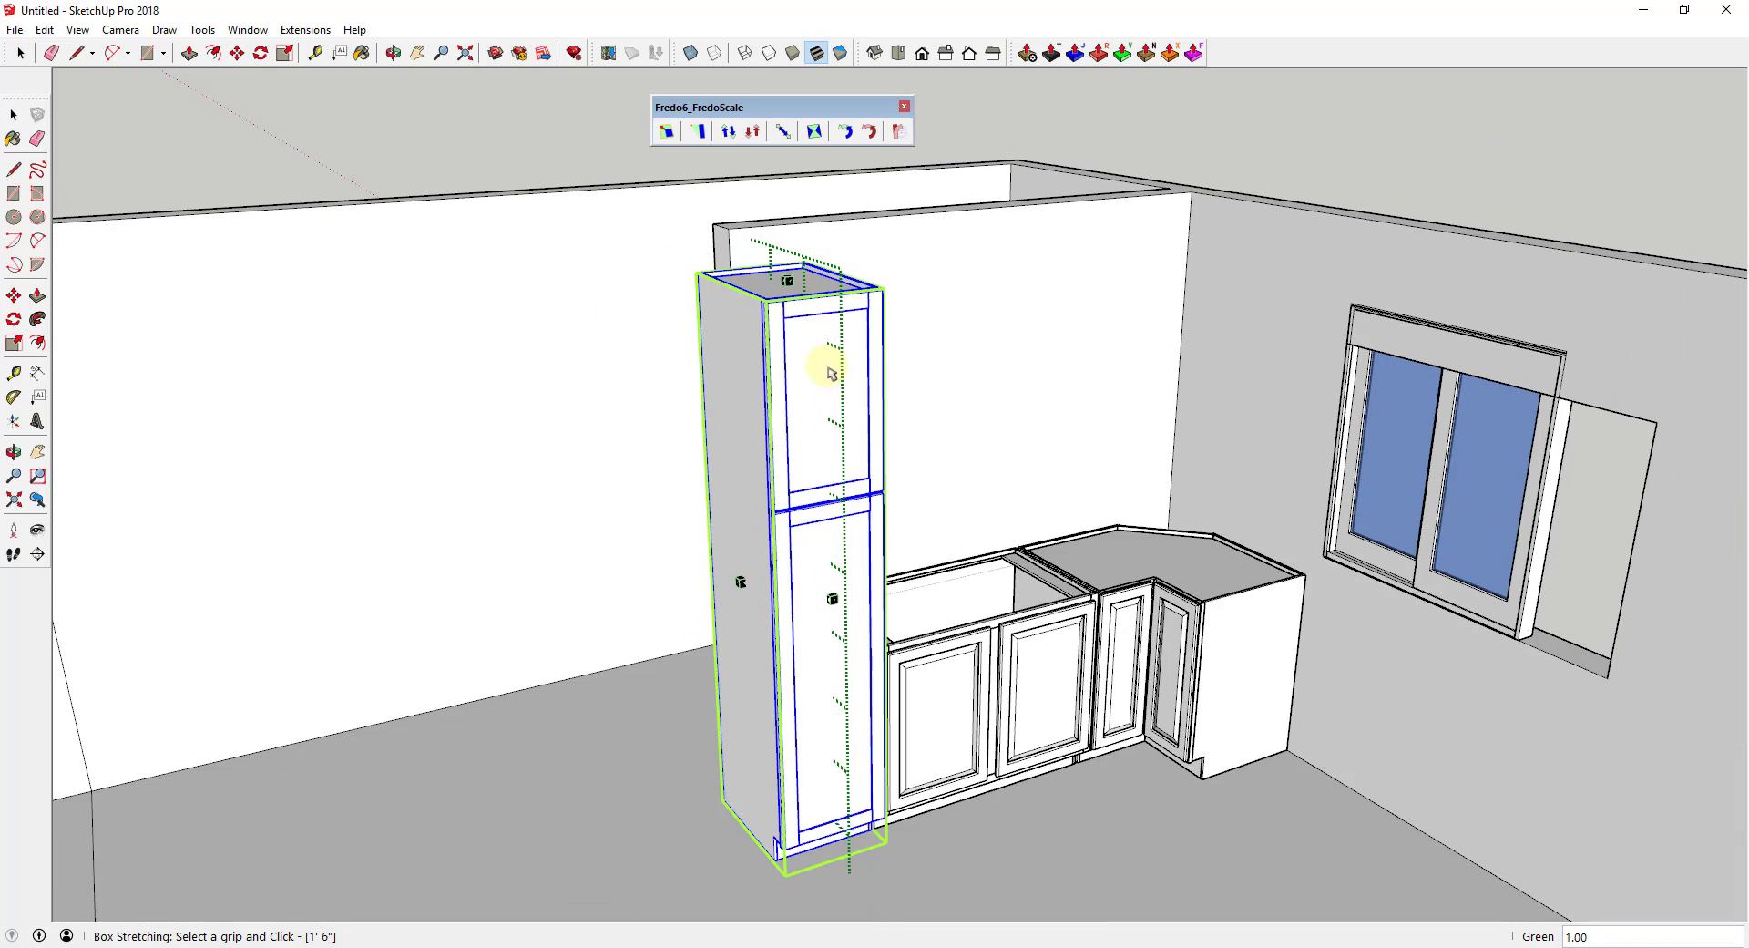
{"action": "left_click", "coordinate": [784, 139]}
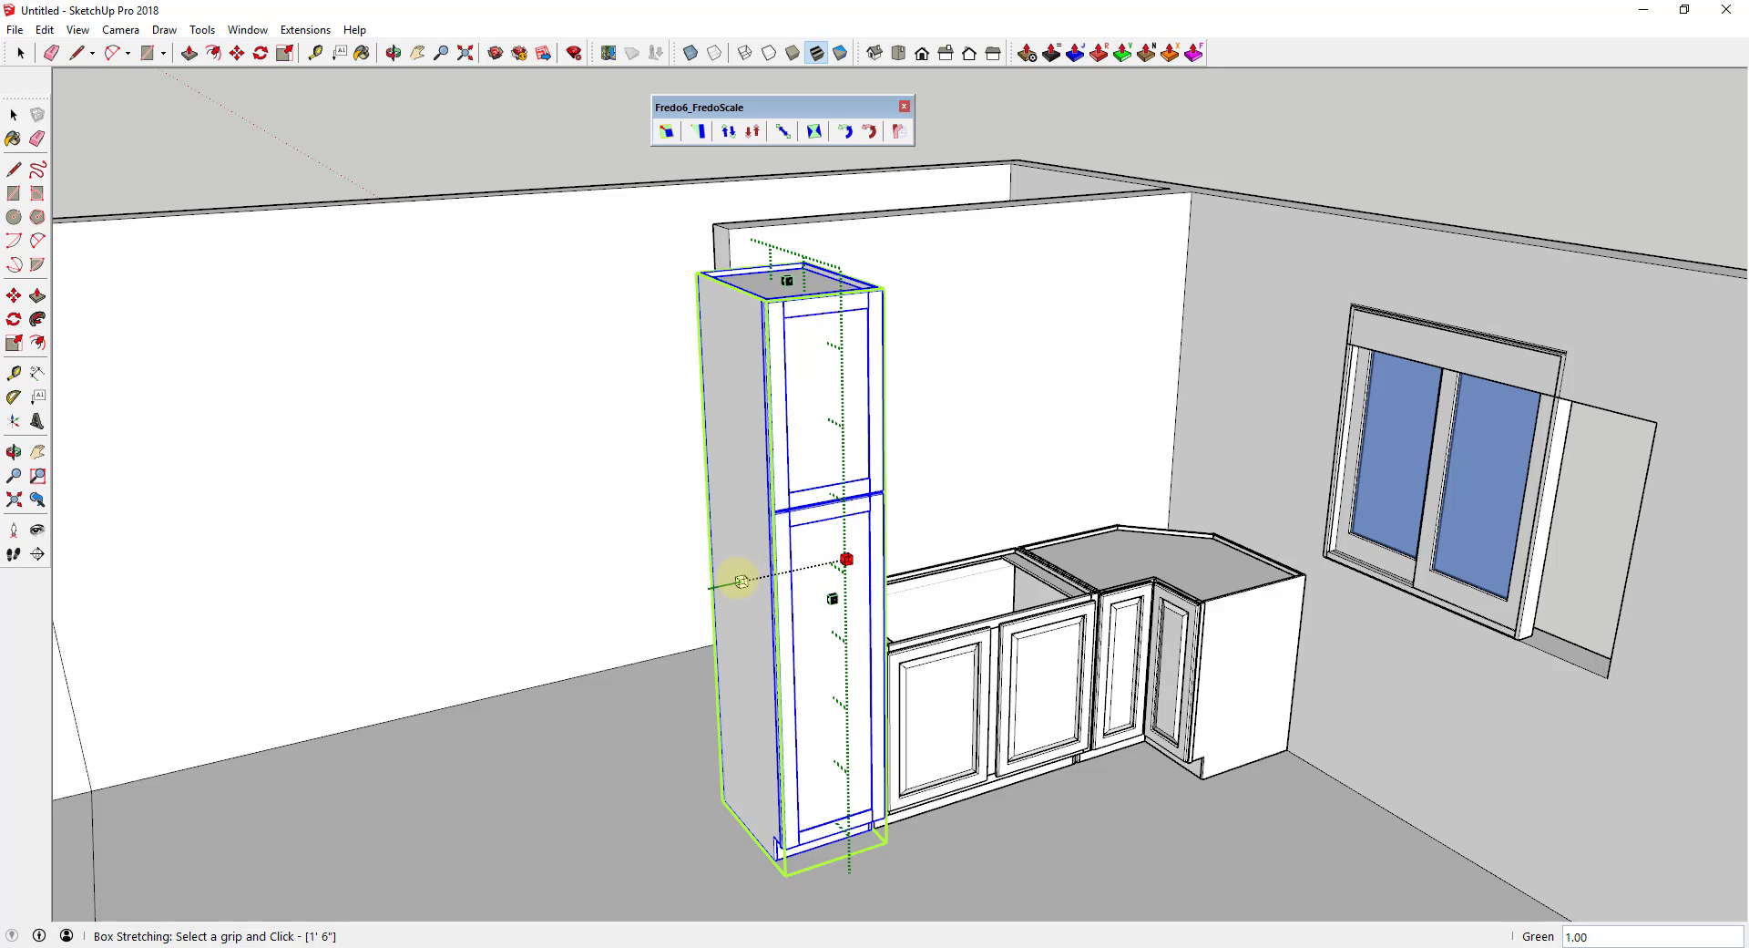
{"action": "left_click", "coordinate": [847, 395]}
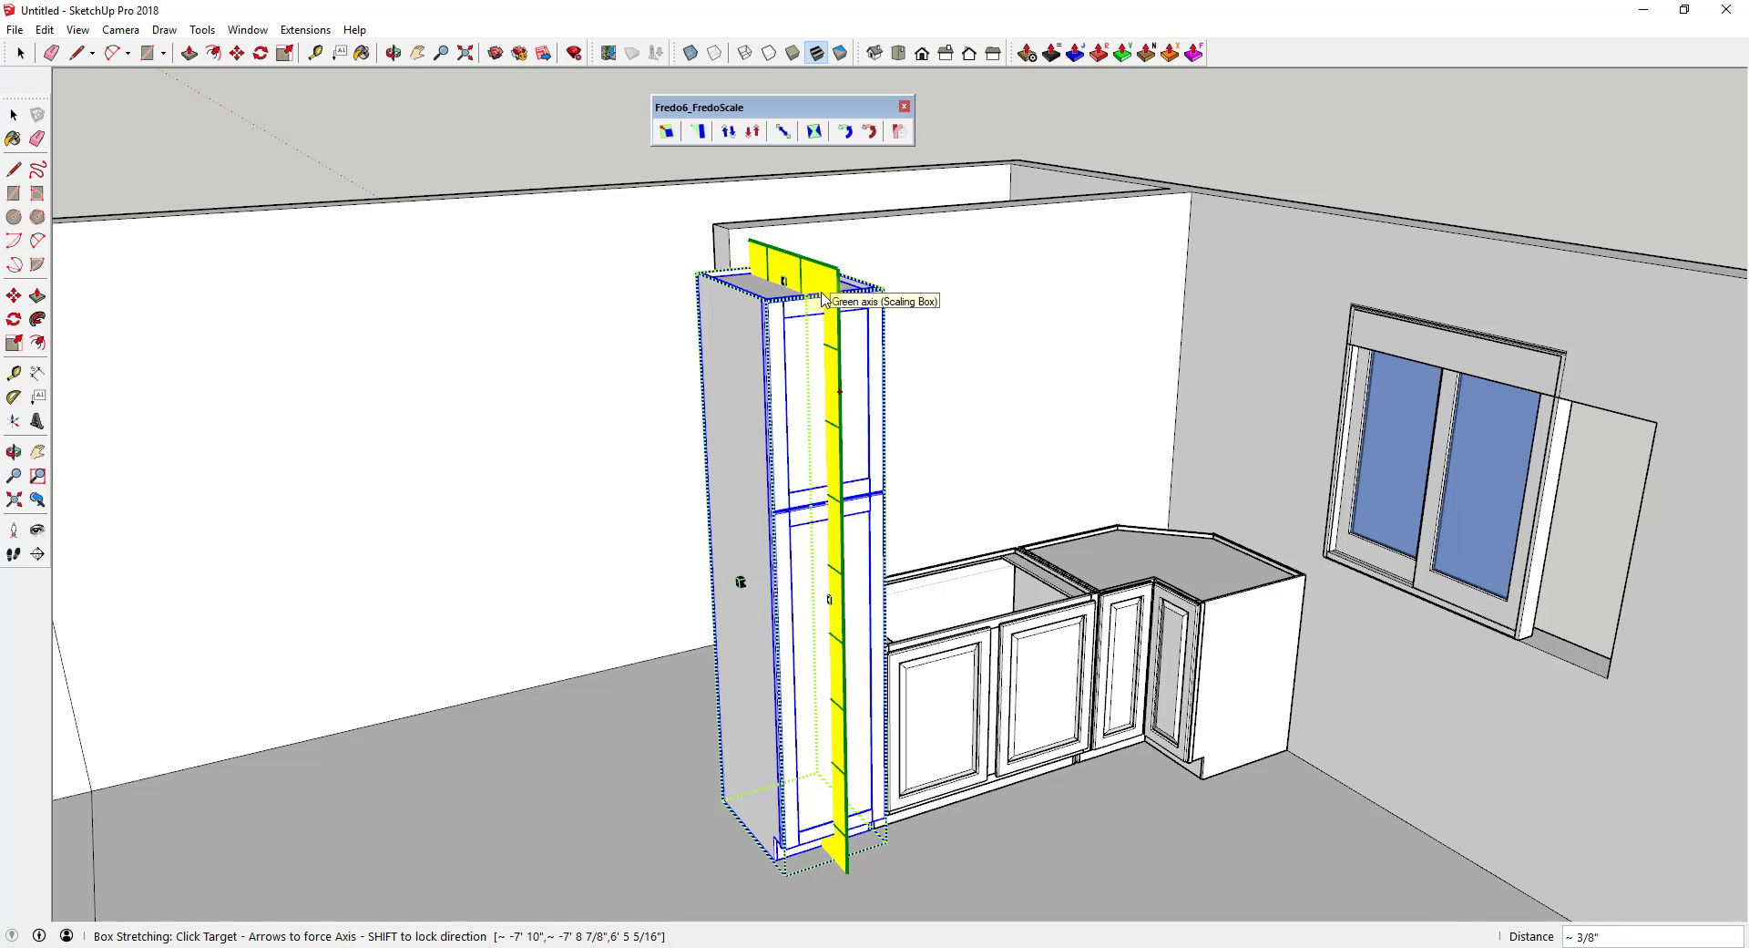
{"action": "left_click", "coordinate": [887, 397]}
- Stretch the tall cabinet's outer side inward to the wall's end corner, making the cabinet 1' 1/2" wide
{"action": "left_click", "coordinate": [741, 580]}
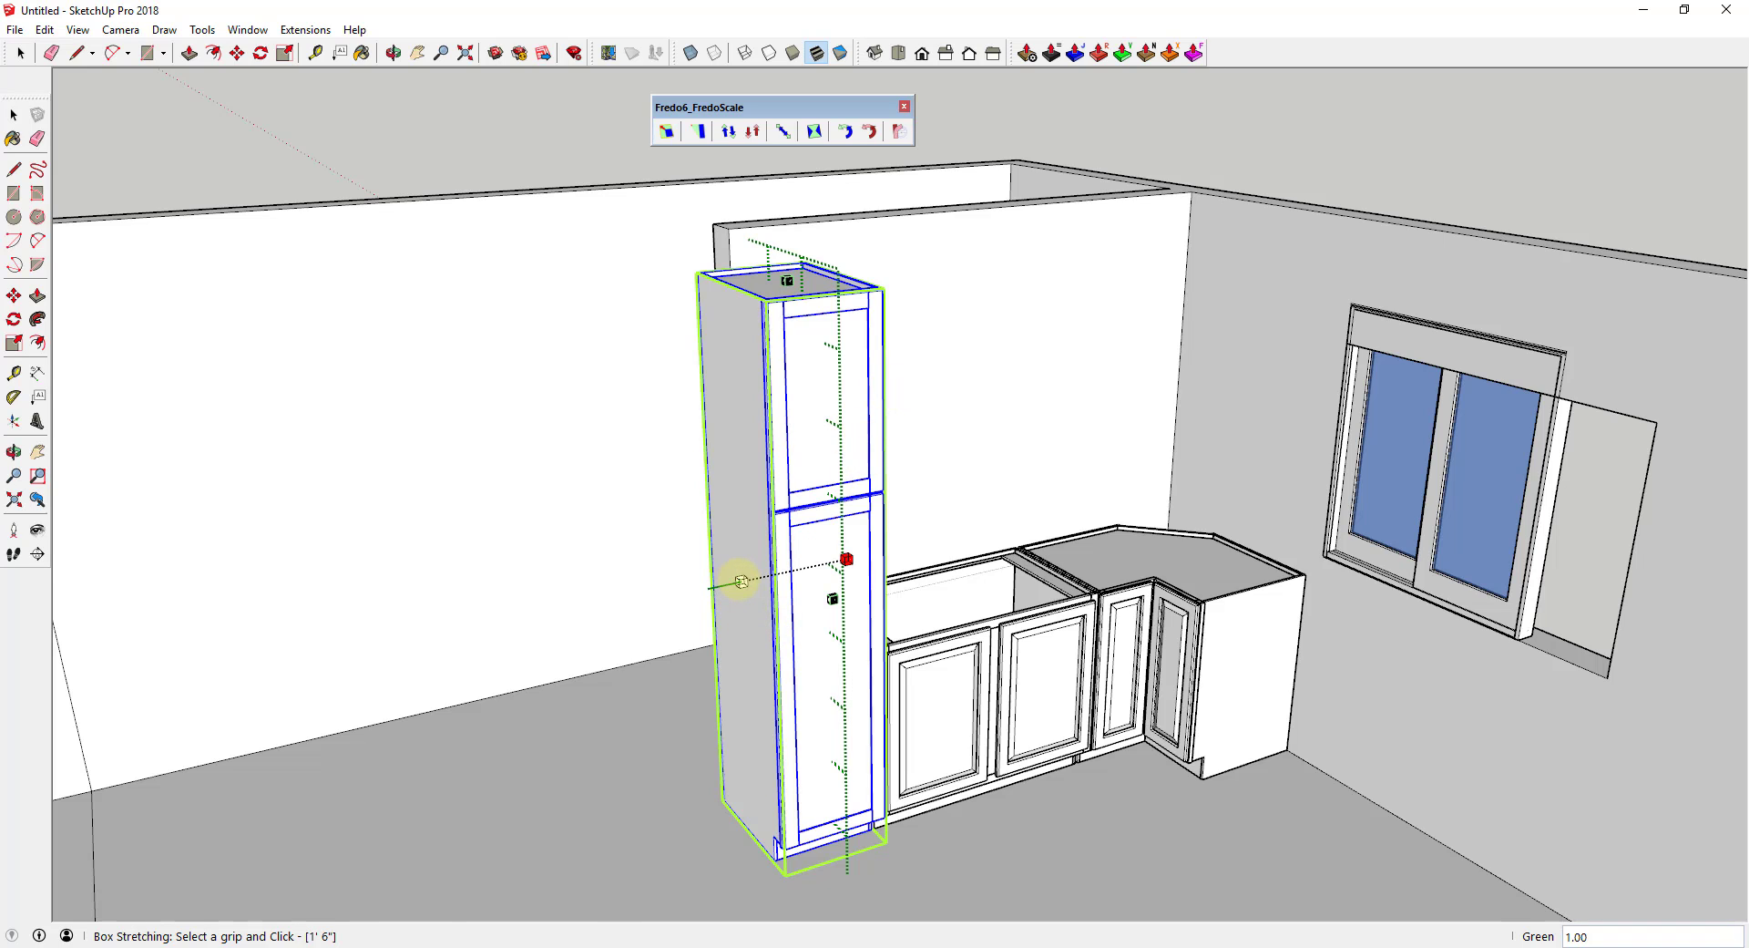
{"action": "left_click_drag", "start_coordinate": [746, 580], "coordinate": [731, 239]}
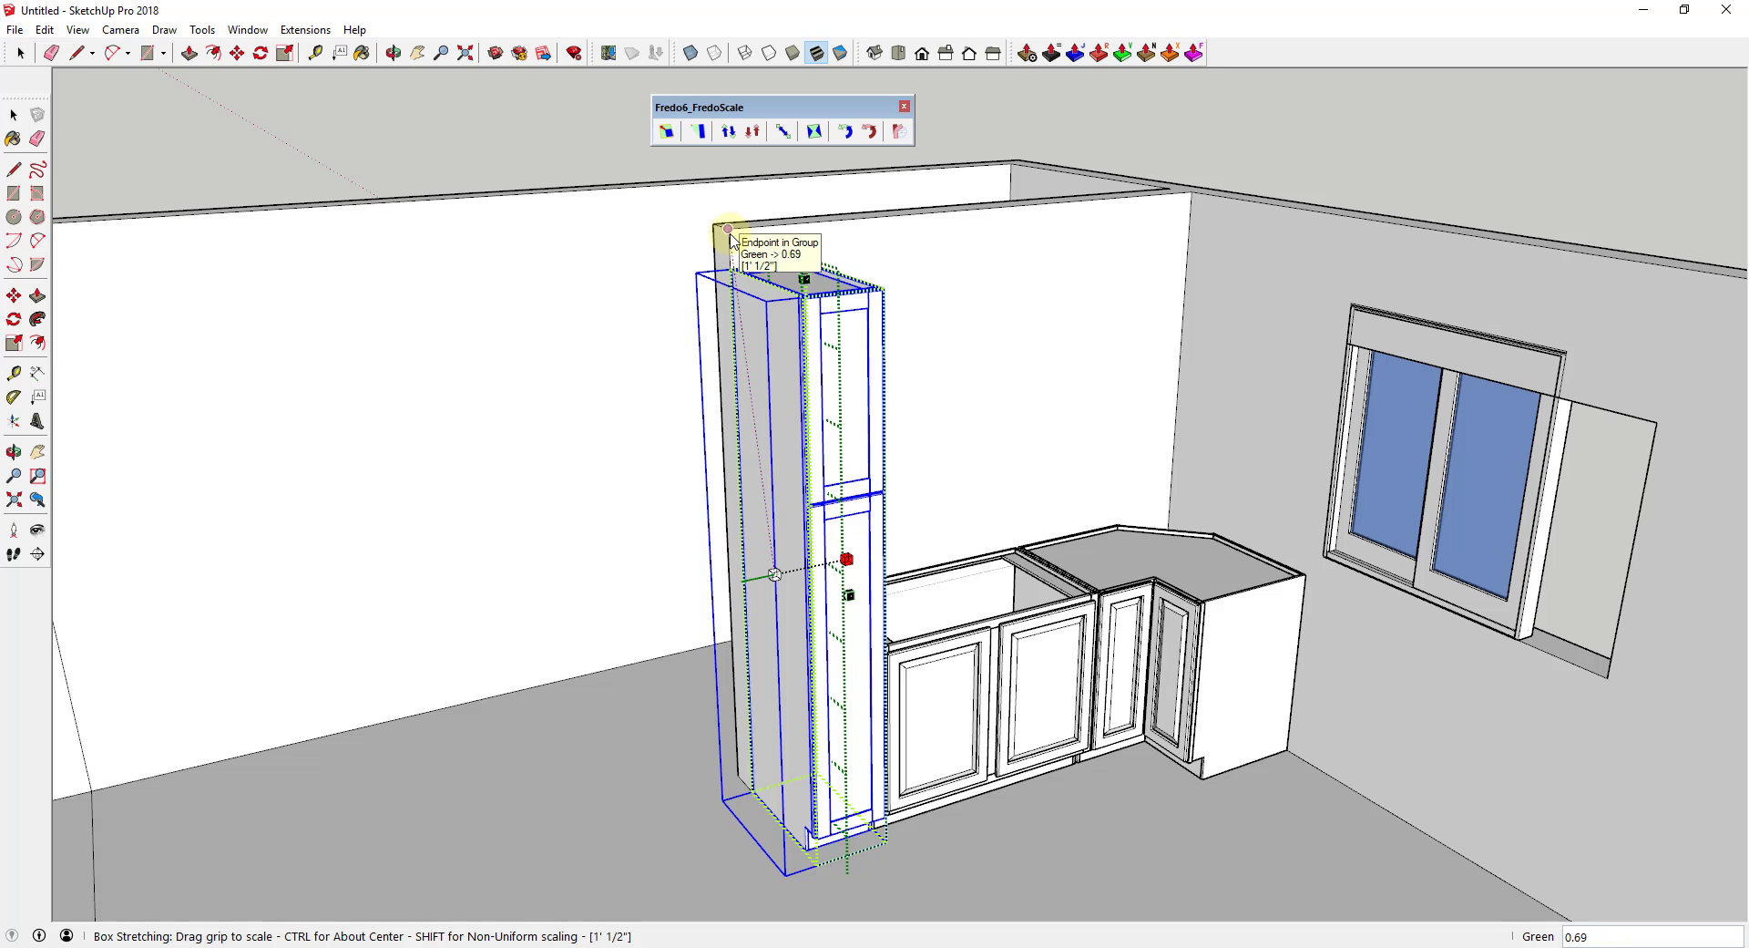
{"action": "left_click", "coordinate": [732, 239]}
- Measure the widths of the top rail and side stile on the tall cabinet's lower door with the Tape Measure
{"action": "scroll", "coordinate": [790, 321], "scroll_direction": "up", "scroll_amount": 3}
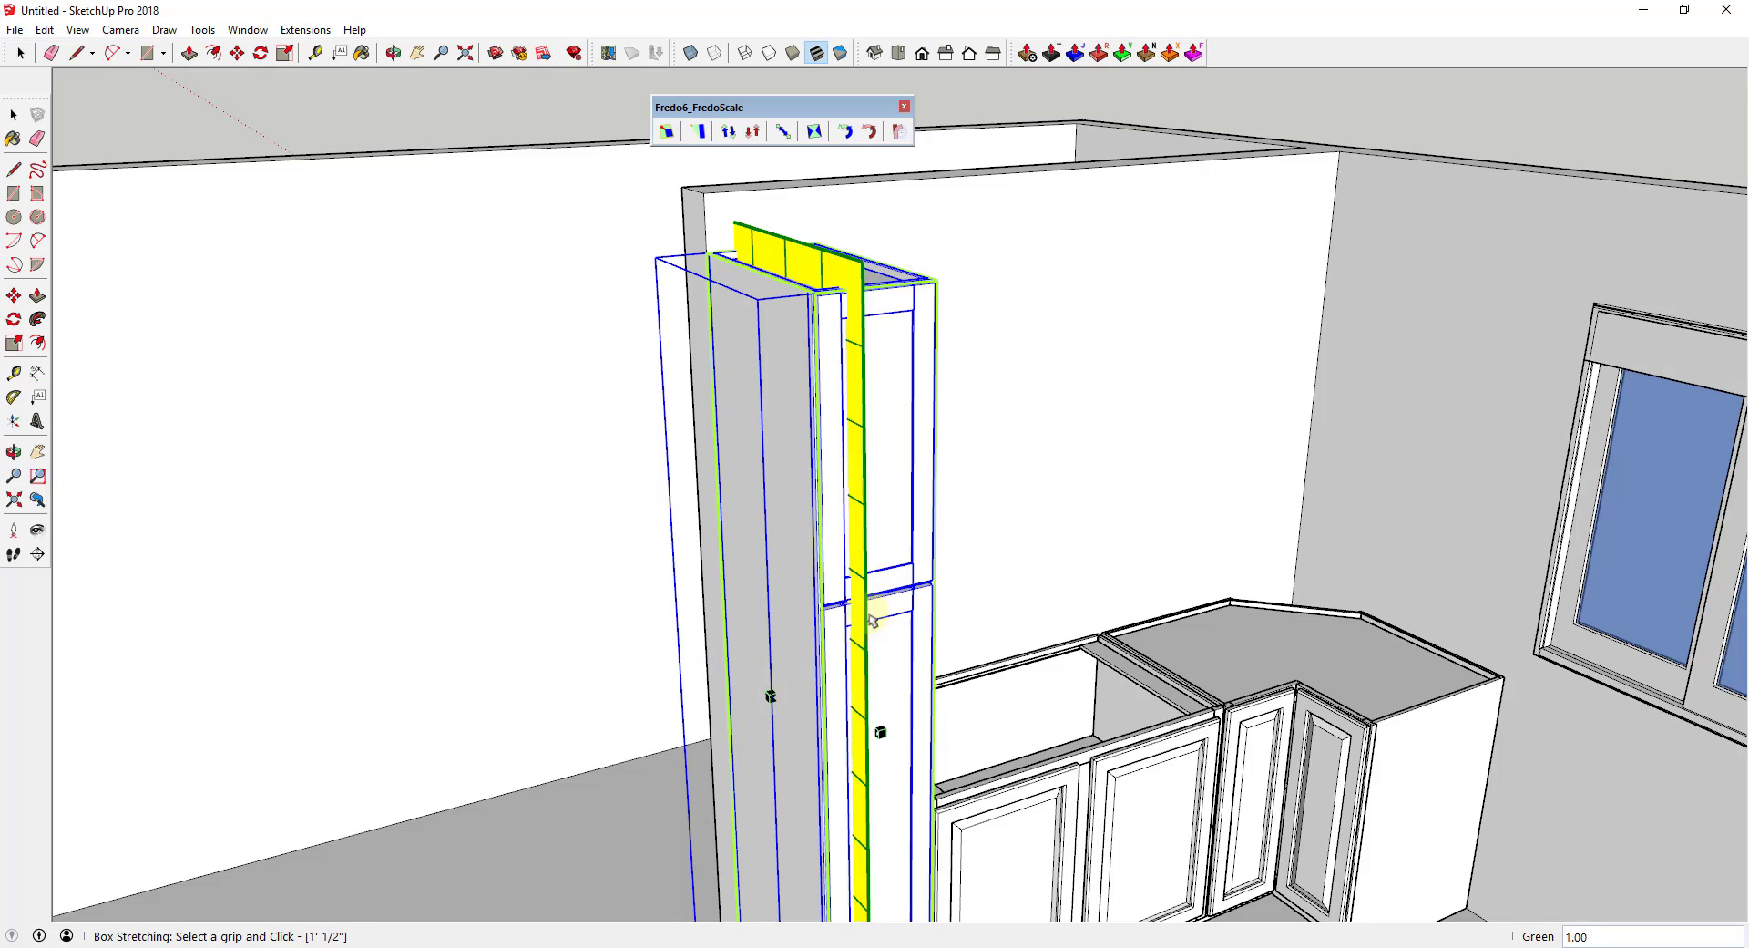
{"action": "scroll", "coordinate": [892, 677], "scroll_direction": "down", "scroll_amount": 1}
{"action": "scroll", "coordinate": [892, 677], "scroll_direction": "up", "scroll_amount": 5}
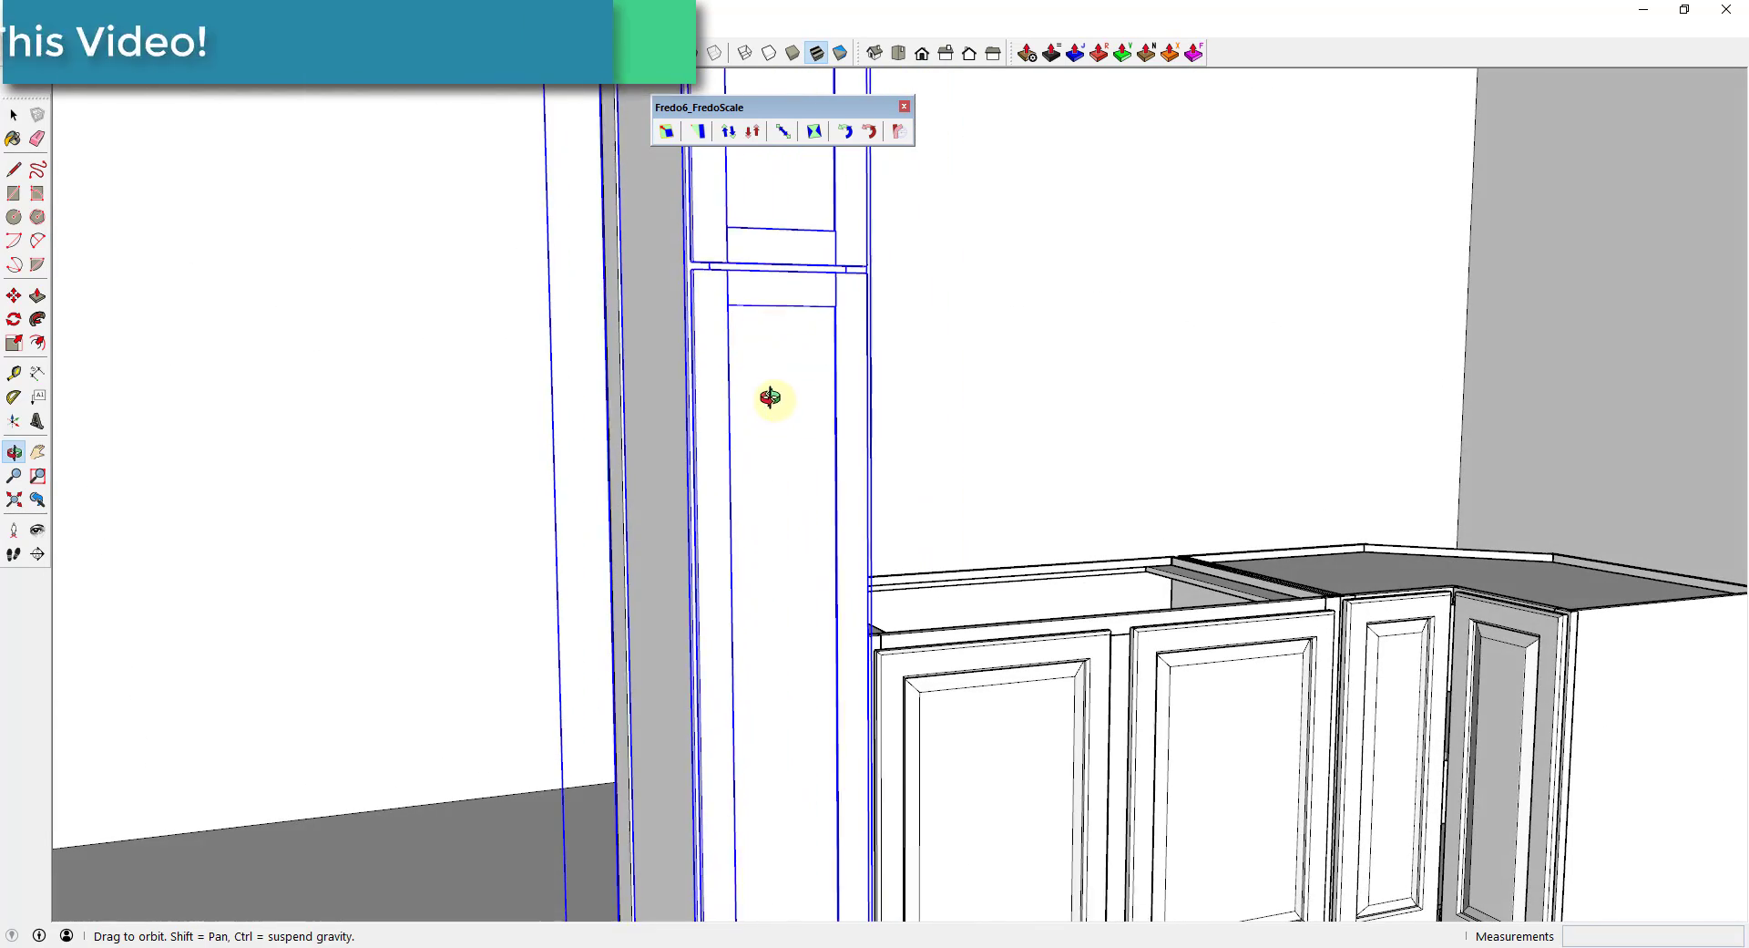
{"action": "scroll", "coordinate": [786, 290], "scroll_direction": "up", "scroll_amount": 2}
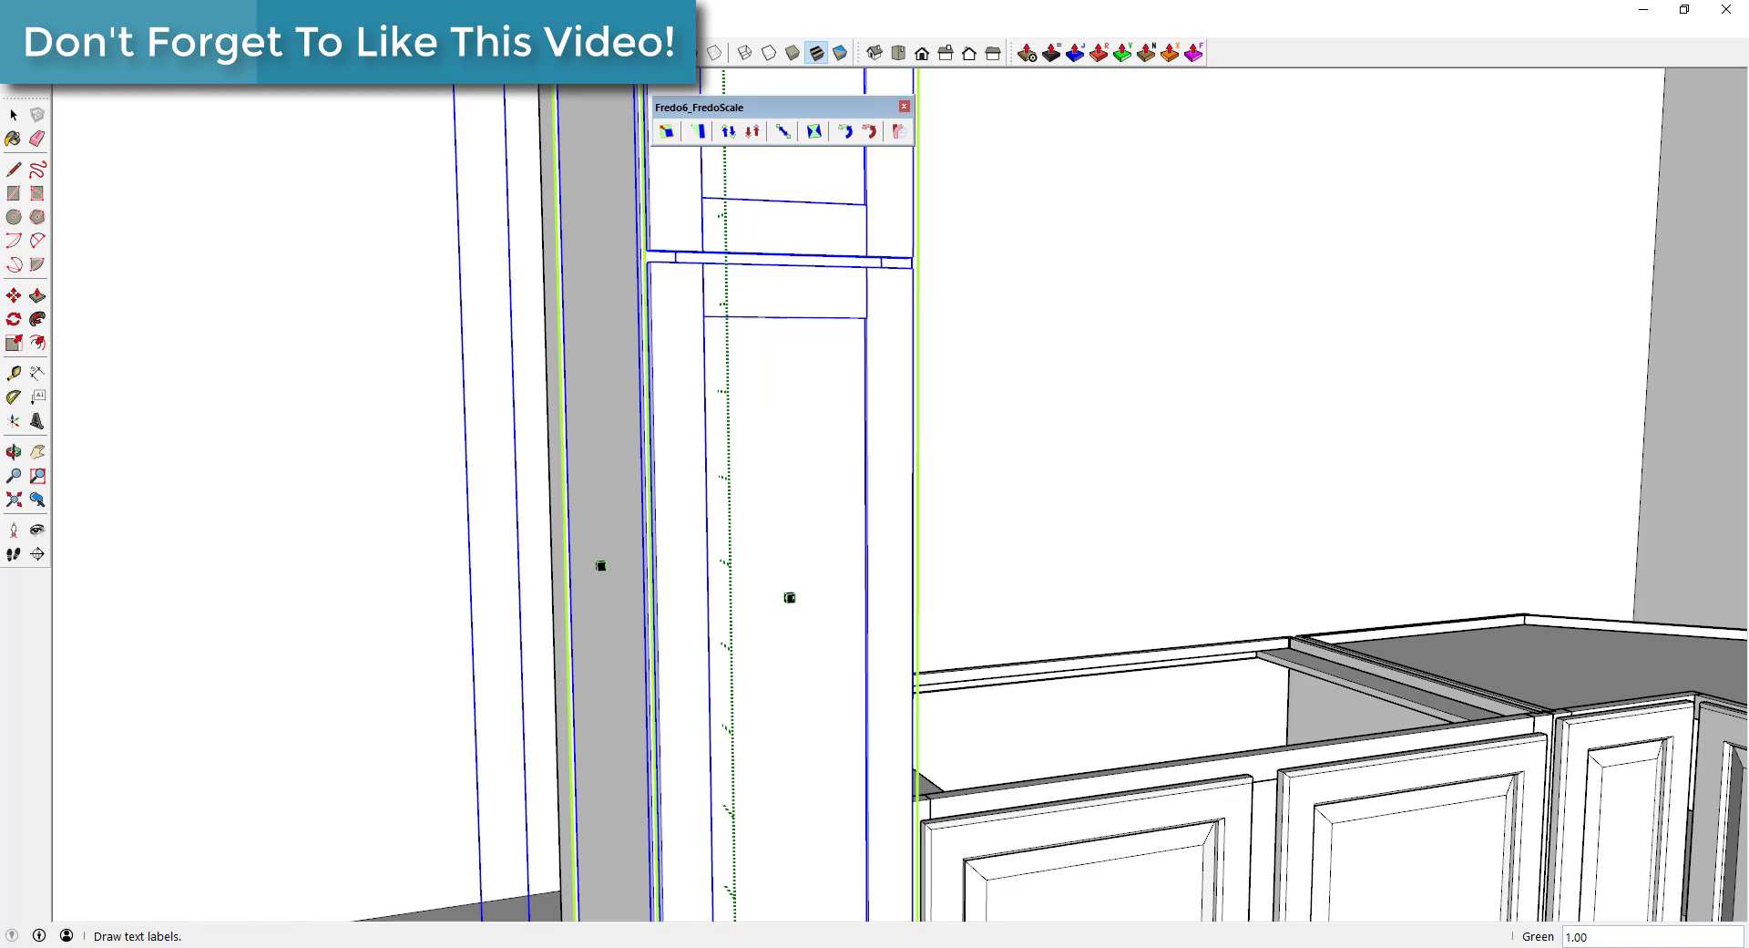
{"action": "key", "text": "t"}
{"action": "left_click", "coordinate": [763, 315]}
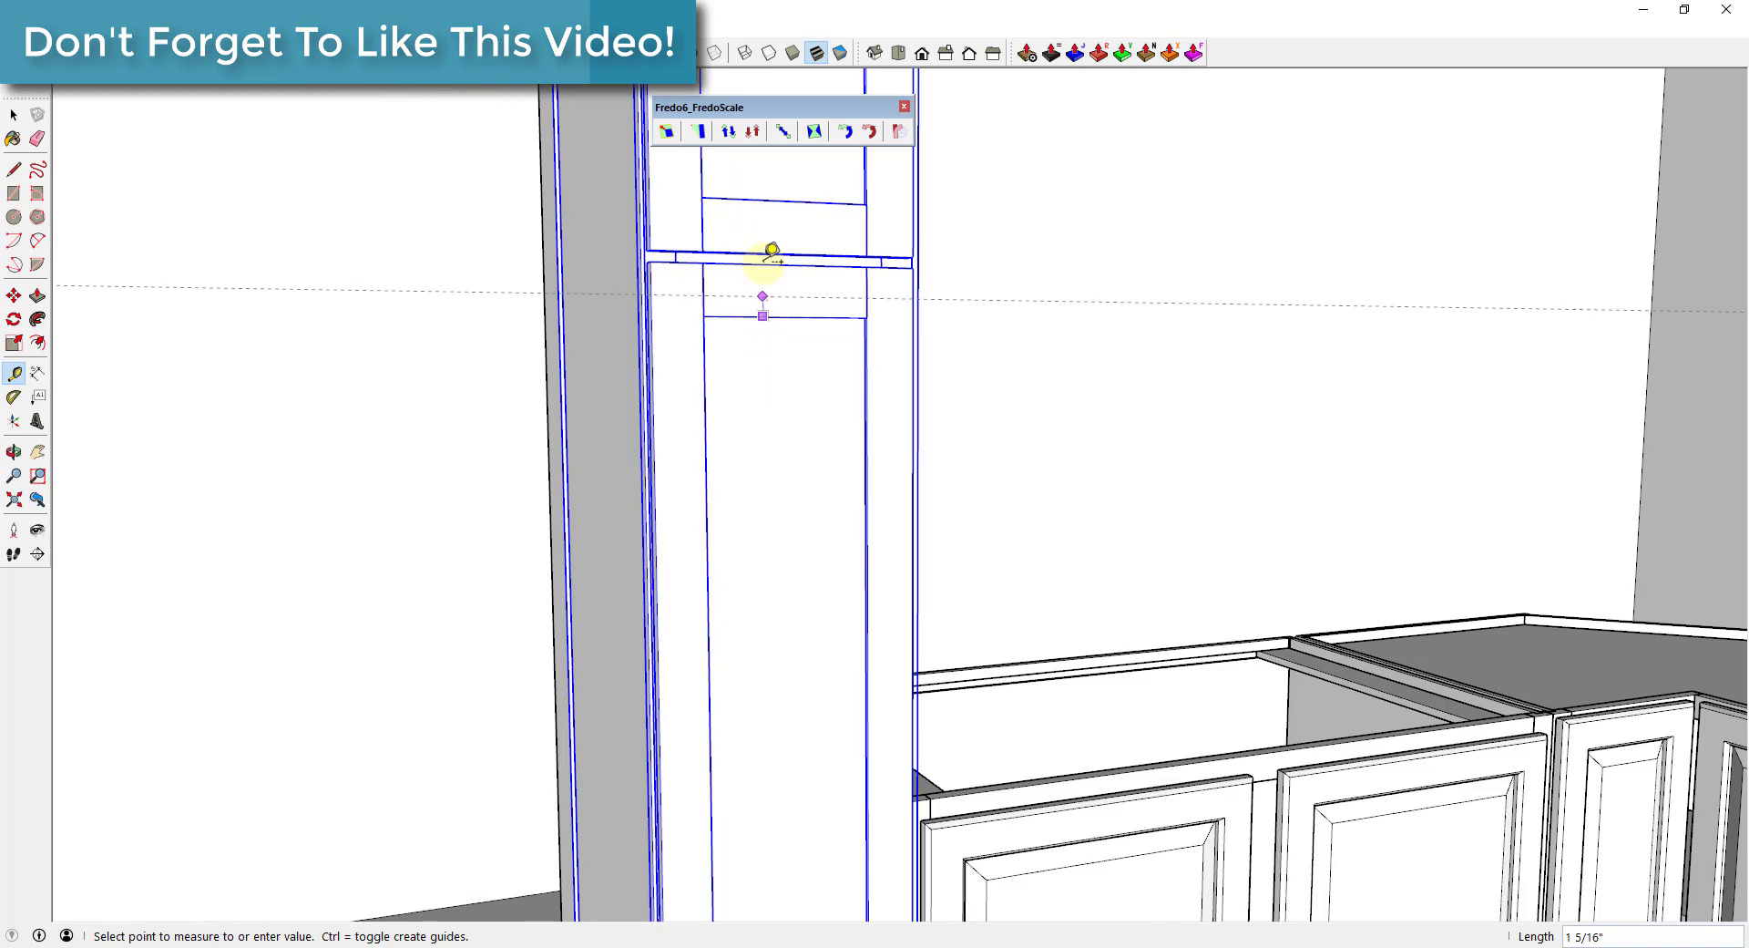
{"action": "key", "text": "space"}
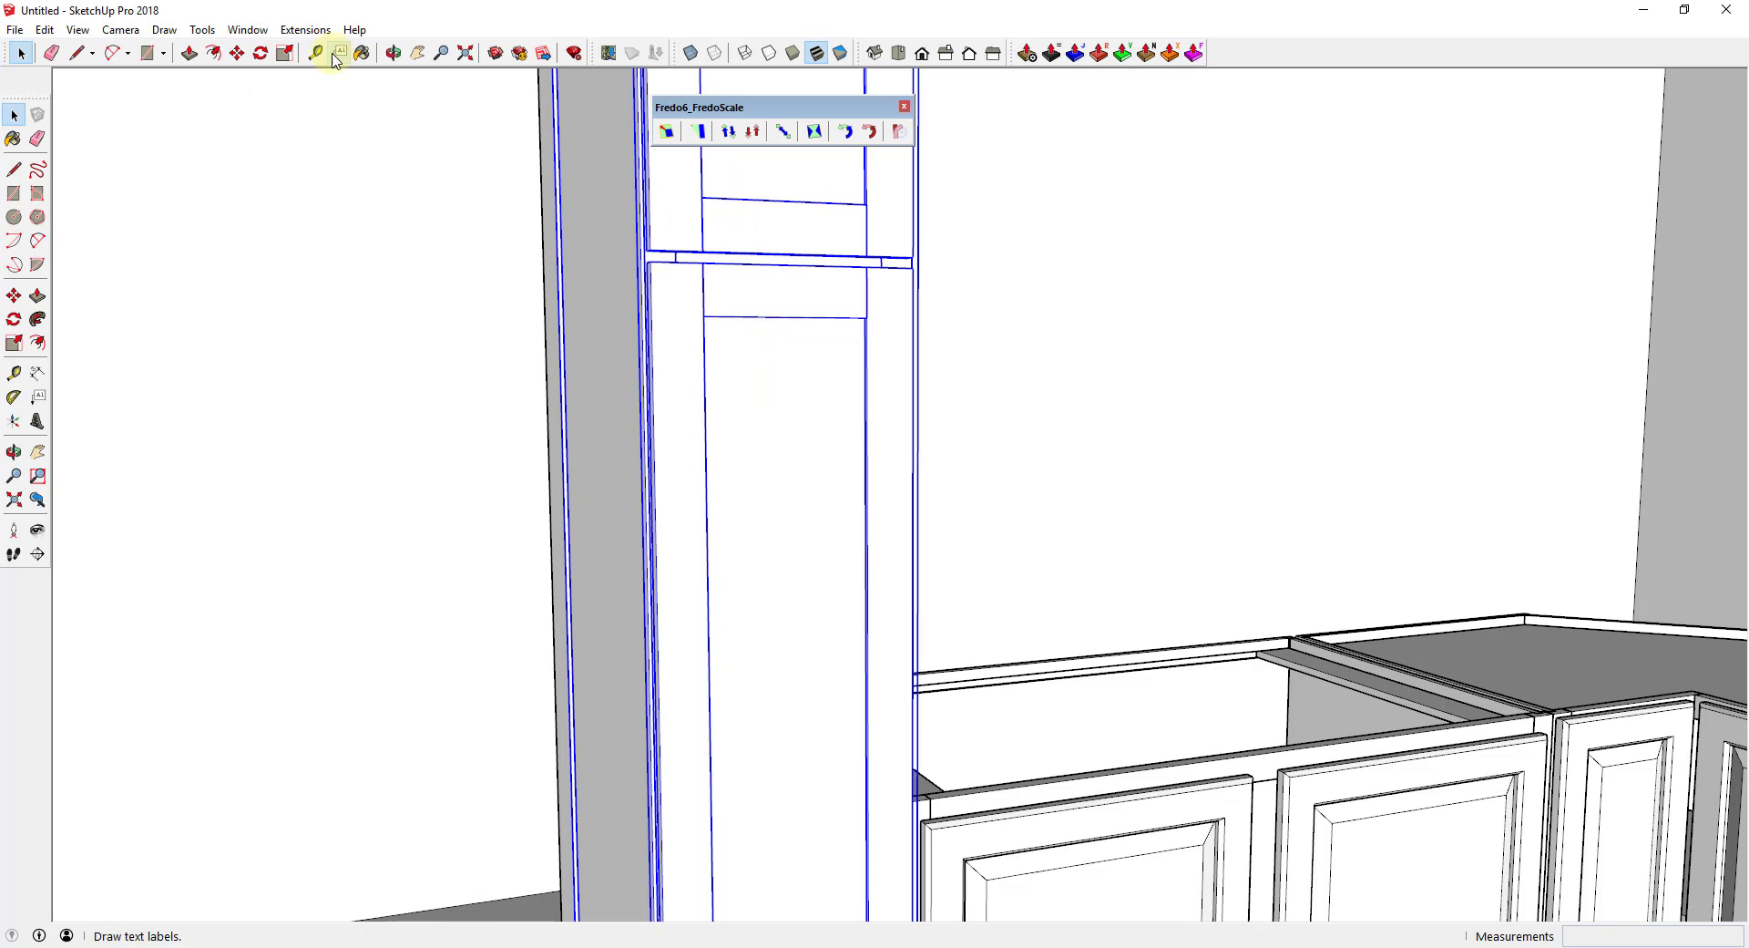
{"action": "left_click", "coordinate": [317, 52]}
{"action": "left_click", "coordinate": [703, 289]}
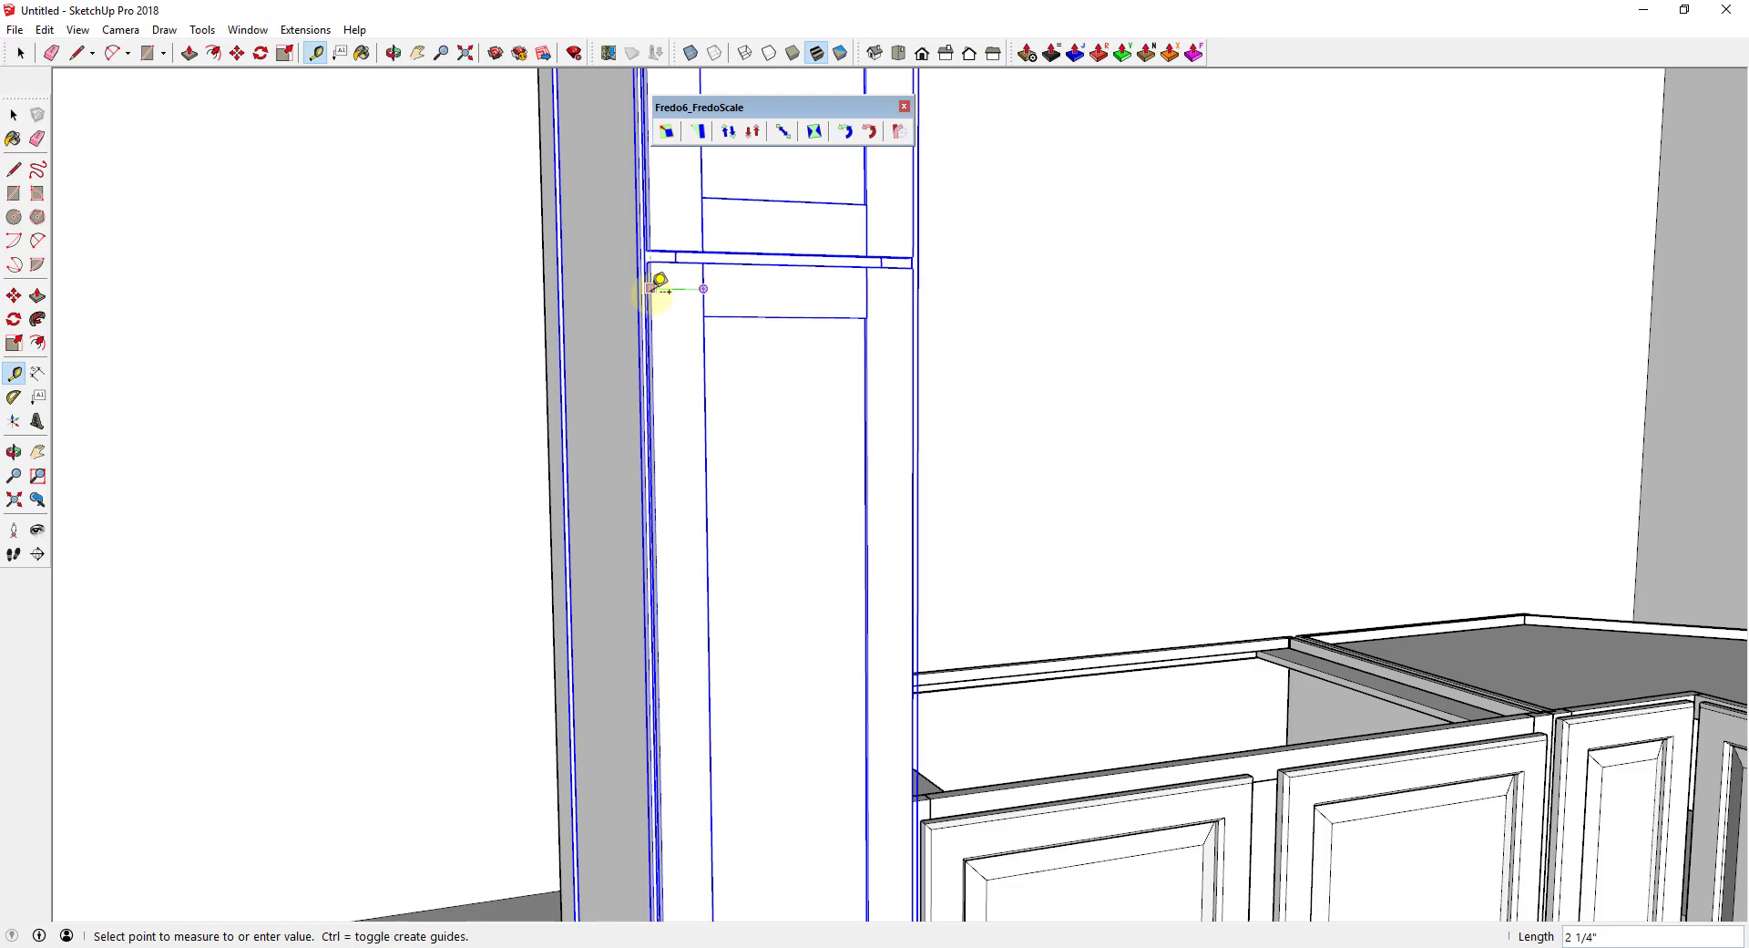
{"action": "key", "text": "space"}
- Examine how the narrowed tall cabinet fits against the wall end and the neighbouring base cabinets
{"action": "scroll", "coordinate": [914, 332], "scroll_direction": "down", "scroll_amount": 5}
{"action": "middle_click_drag", "start_coordinate": [916, 333], "coordinate": [966, 497]}
{"action": "scroll", "coordinate": [1285, 593], "scroll_direction": "up", "scroll_amount": 1}
{"action": "scroll", "coordinate": [1276, 555], "scroll_direction": "down", "scroll_amount": 3}
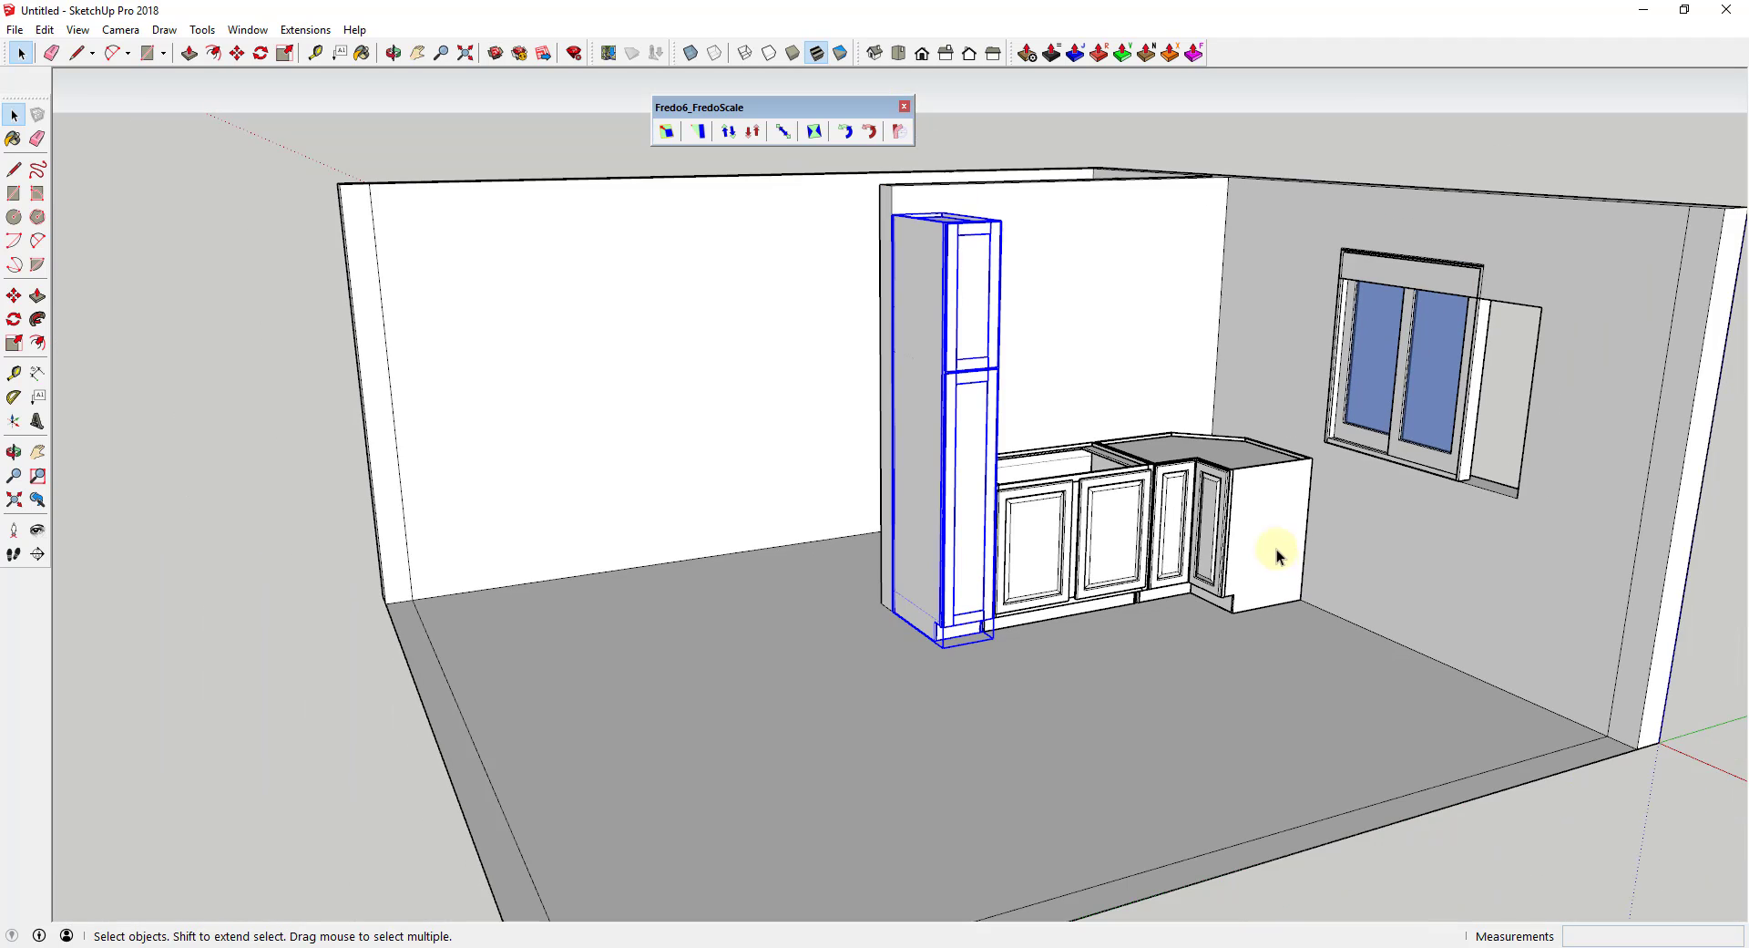
{"action": "middle_click_drag", "start_coordinate": [1325, 545], "coordinate": [1198, 570], "text": "shift"}
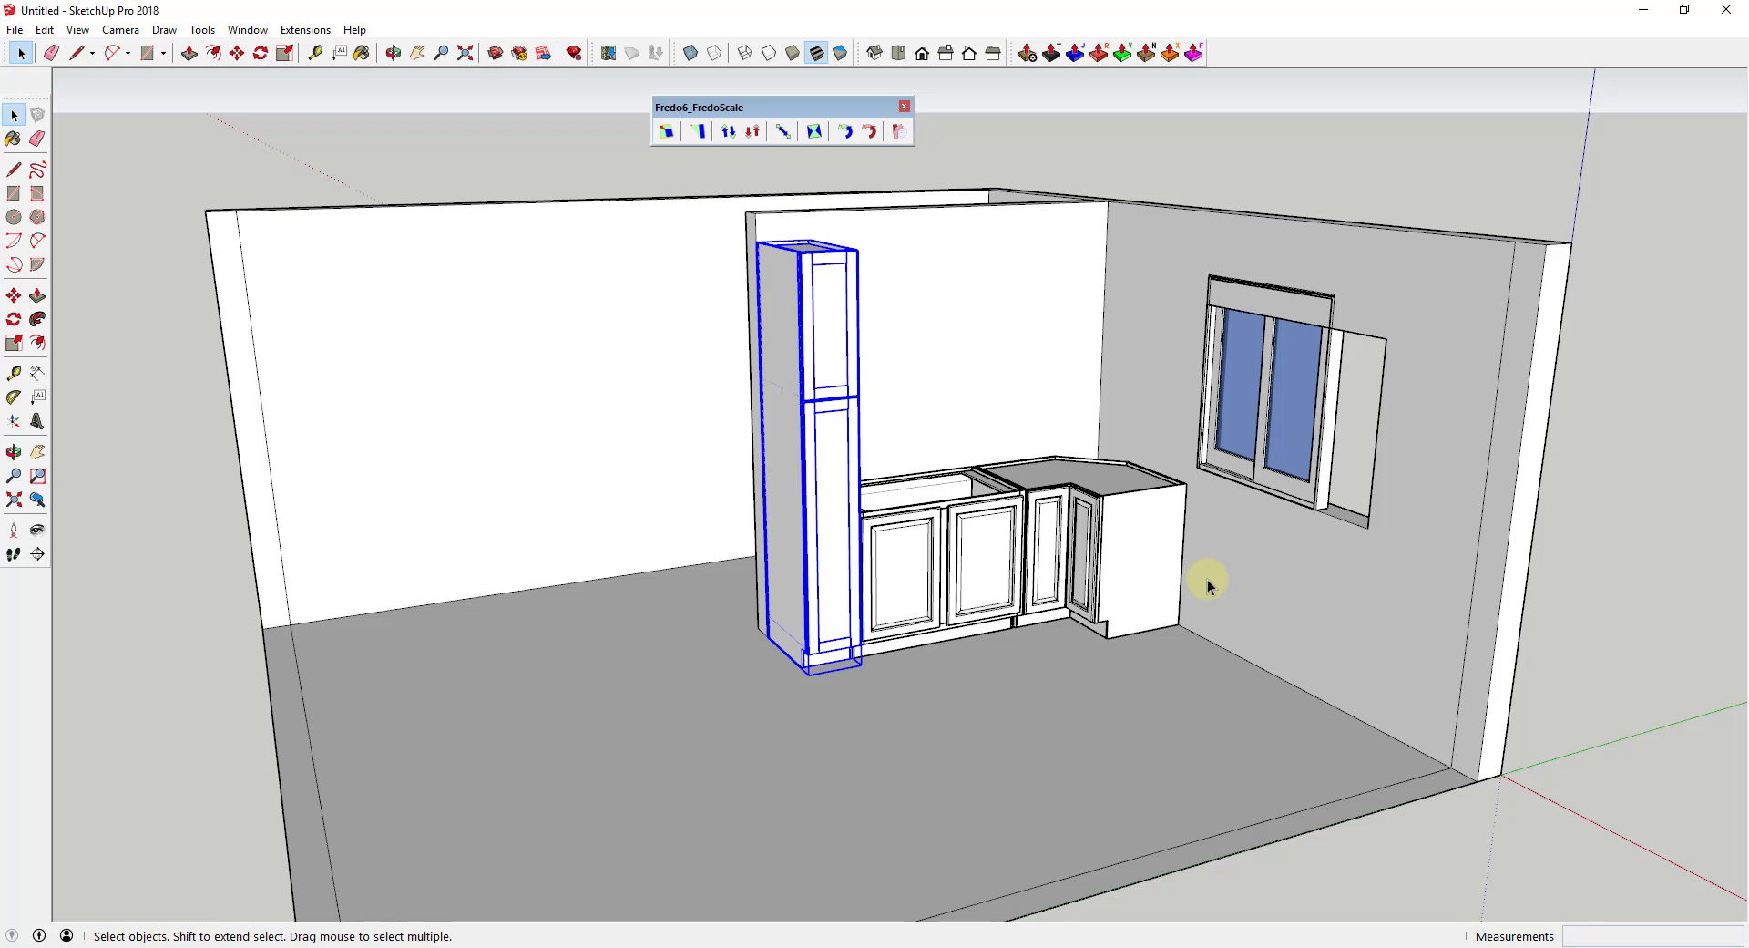
{"action": "middle_click_drag", "start_coordinate": [1250, 549], "coordinate": [1317, 510]}
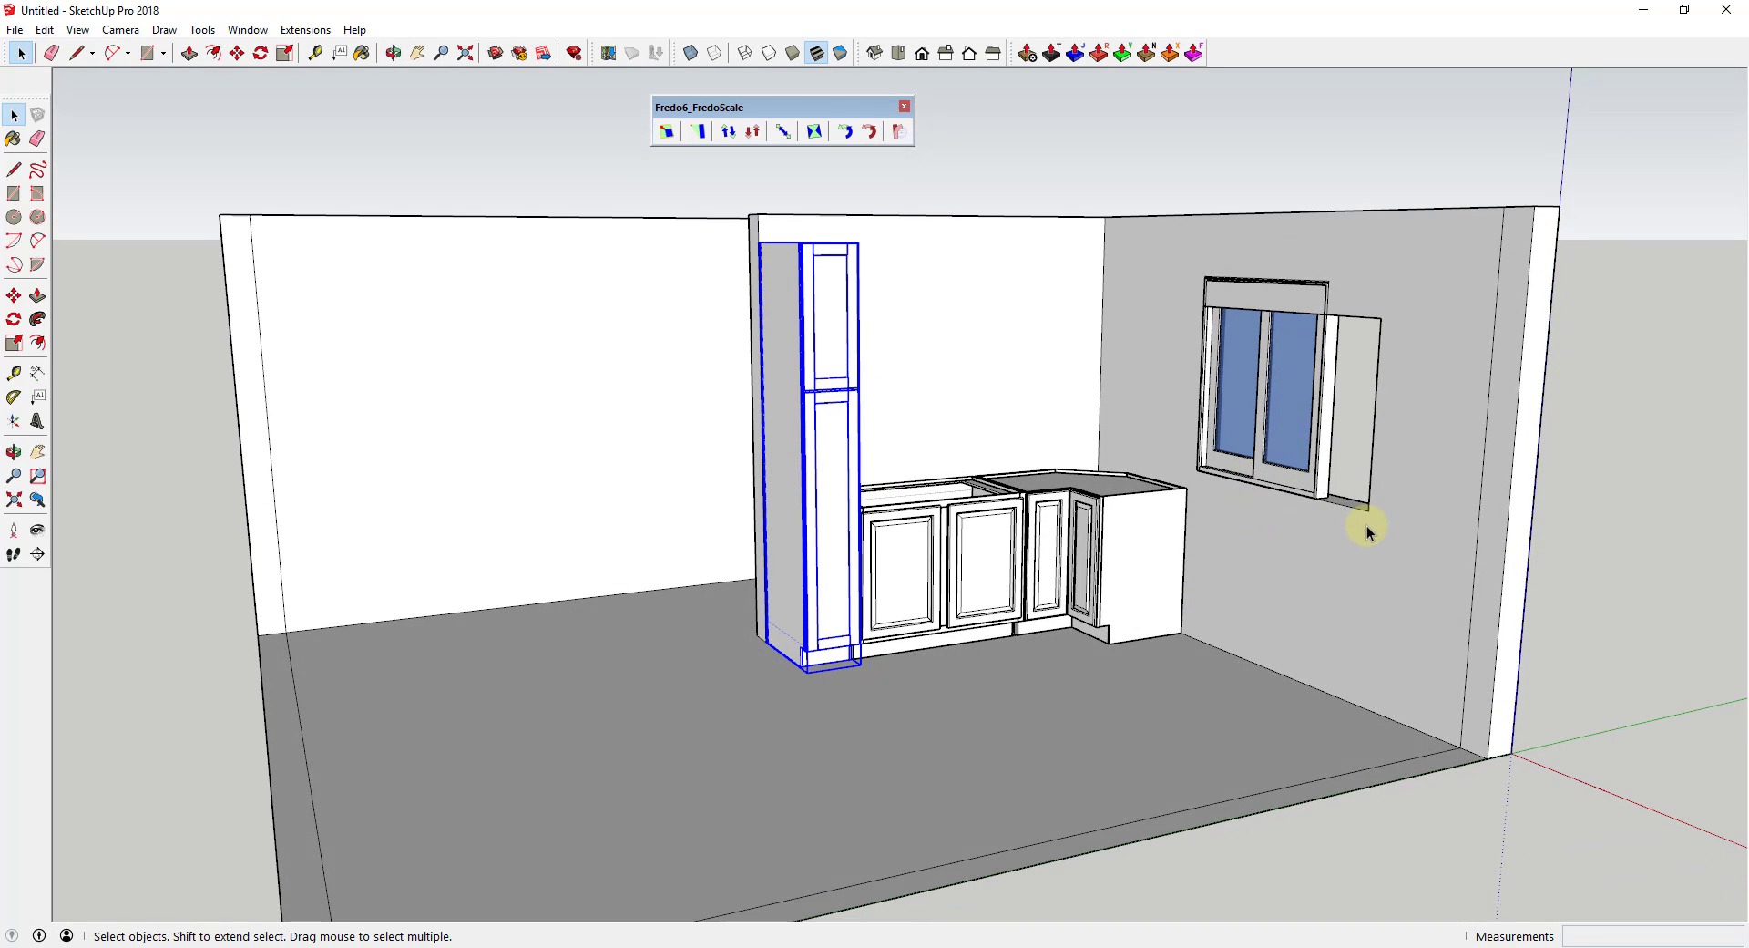
{"action": "scroll", "coordinate": [1233, 475], "scroll_direction": "up", "scroll_amount": 3}
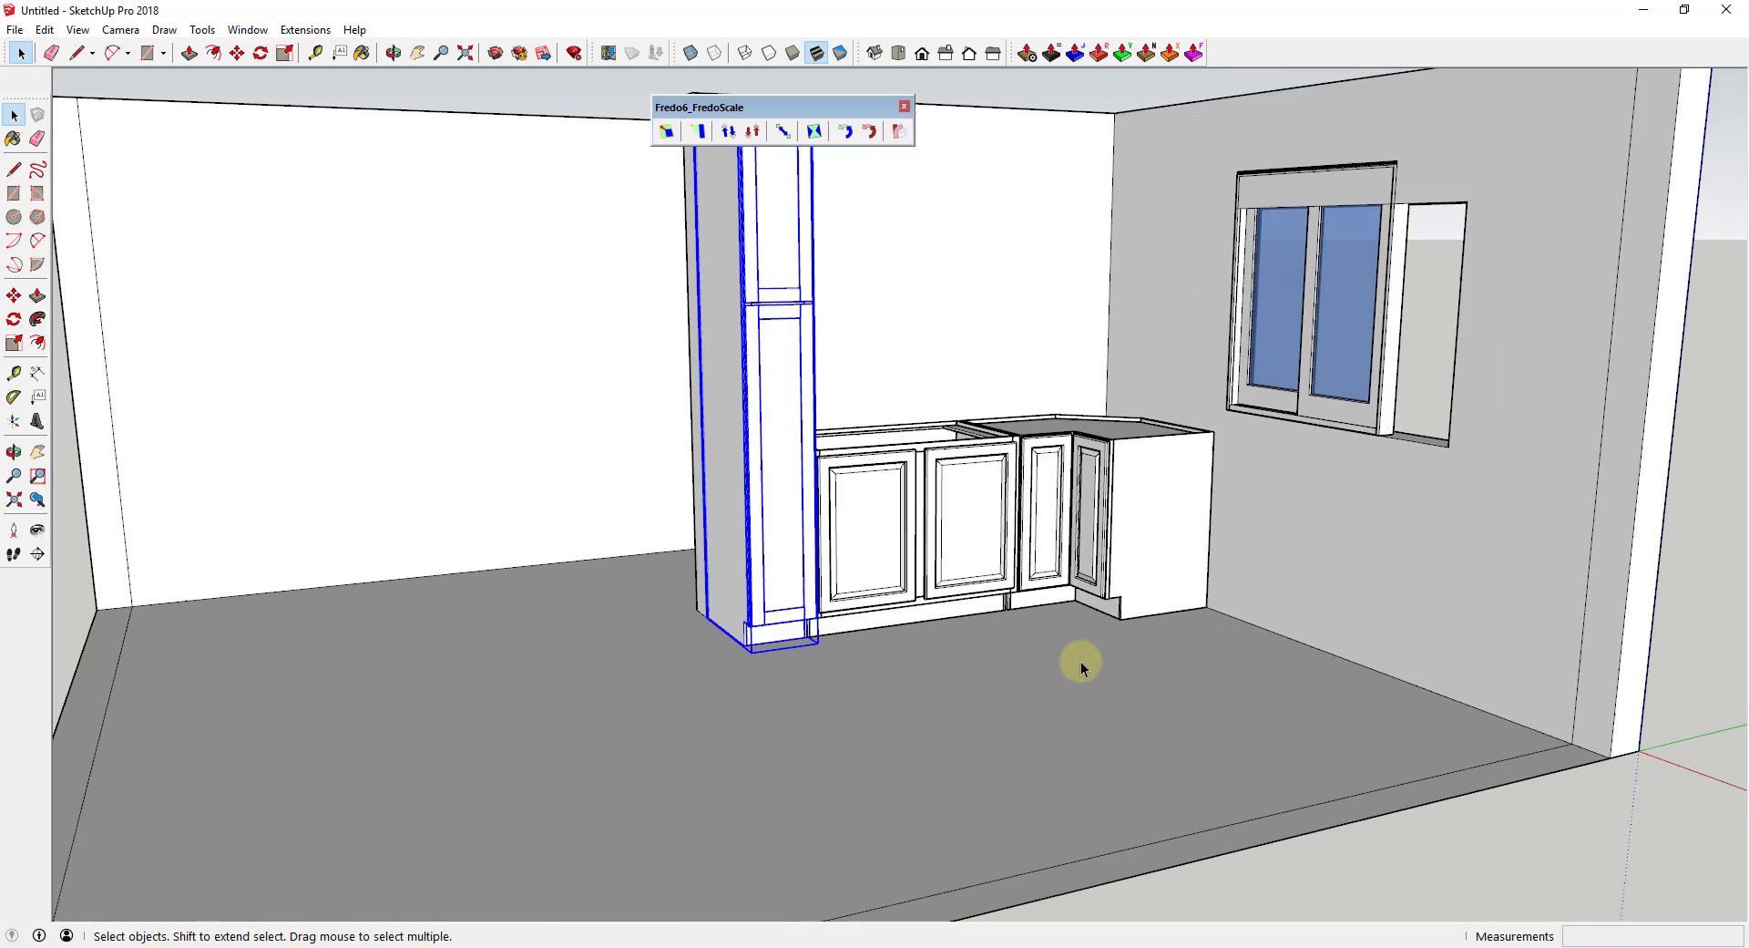
{"action": "middle_click_drag", "start_coordinate": [1077, 663], "coordinate": [882, 597]}
{"action": "scroll", "coordinate": [730, 223], "scroll_direction": "up", "scroll_amount": 2}
{"action": "middle_click_drag", "start_coordinate": [730, 223], "coordinate": [795, 315]}
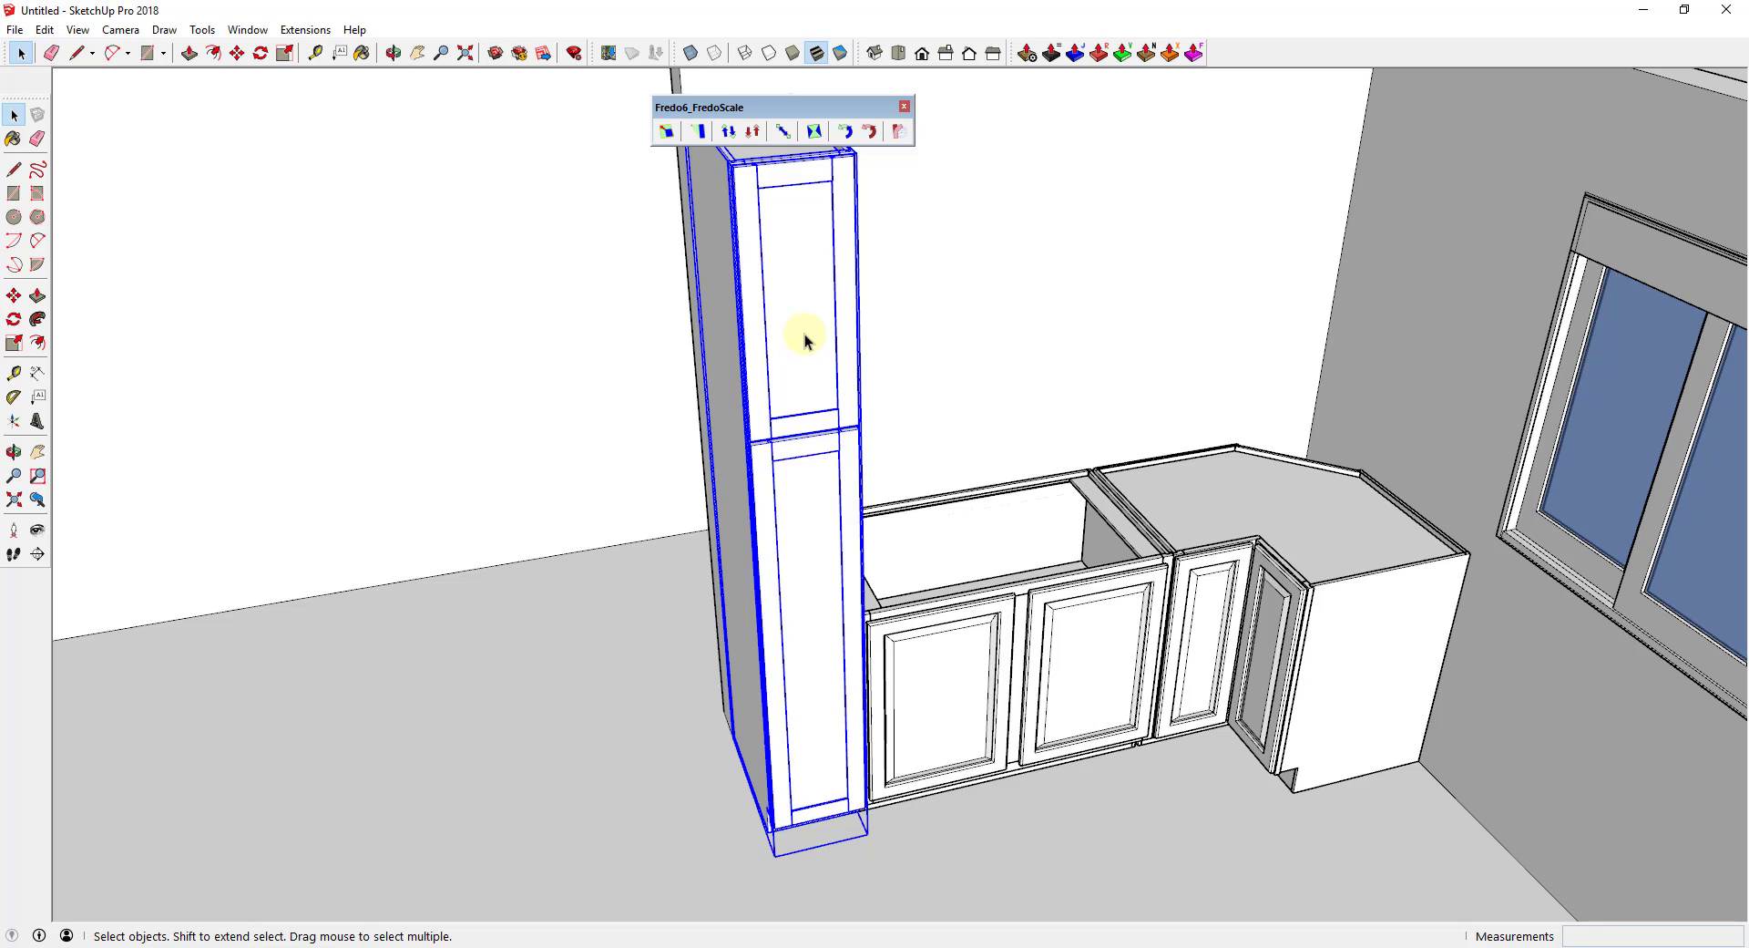
- Move the tall cabinet about 5 1/4" along the green axis from its rear top corner so its outer side meets the wall end
{"action": "scroll", "coordinate": [820, 346], "scroll_direction": "down", "scroll_amount": 4}
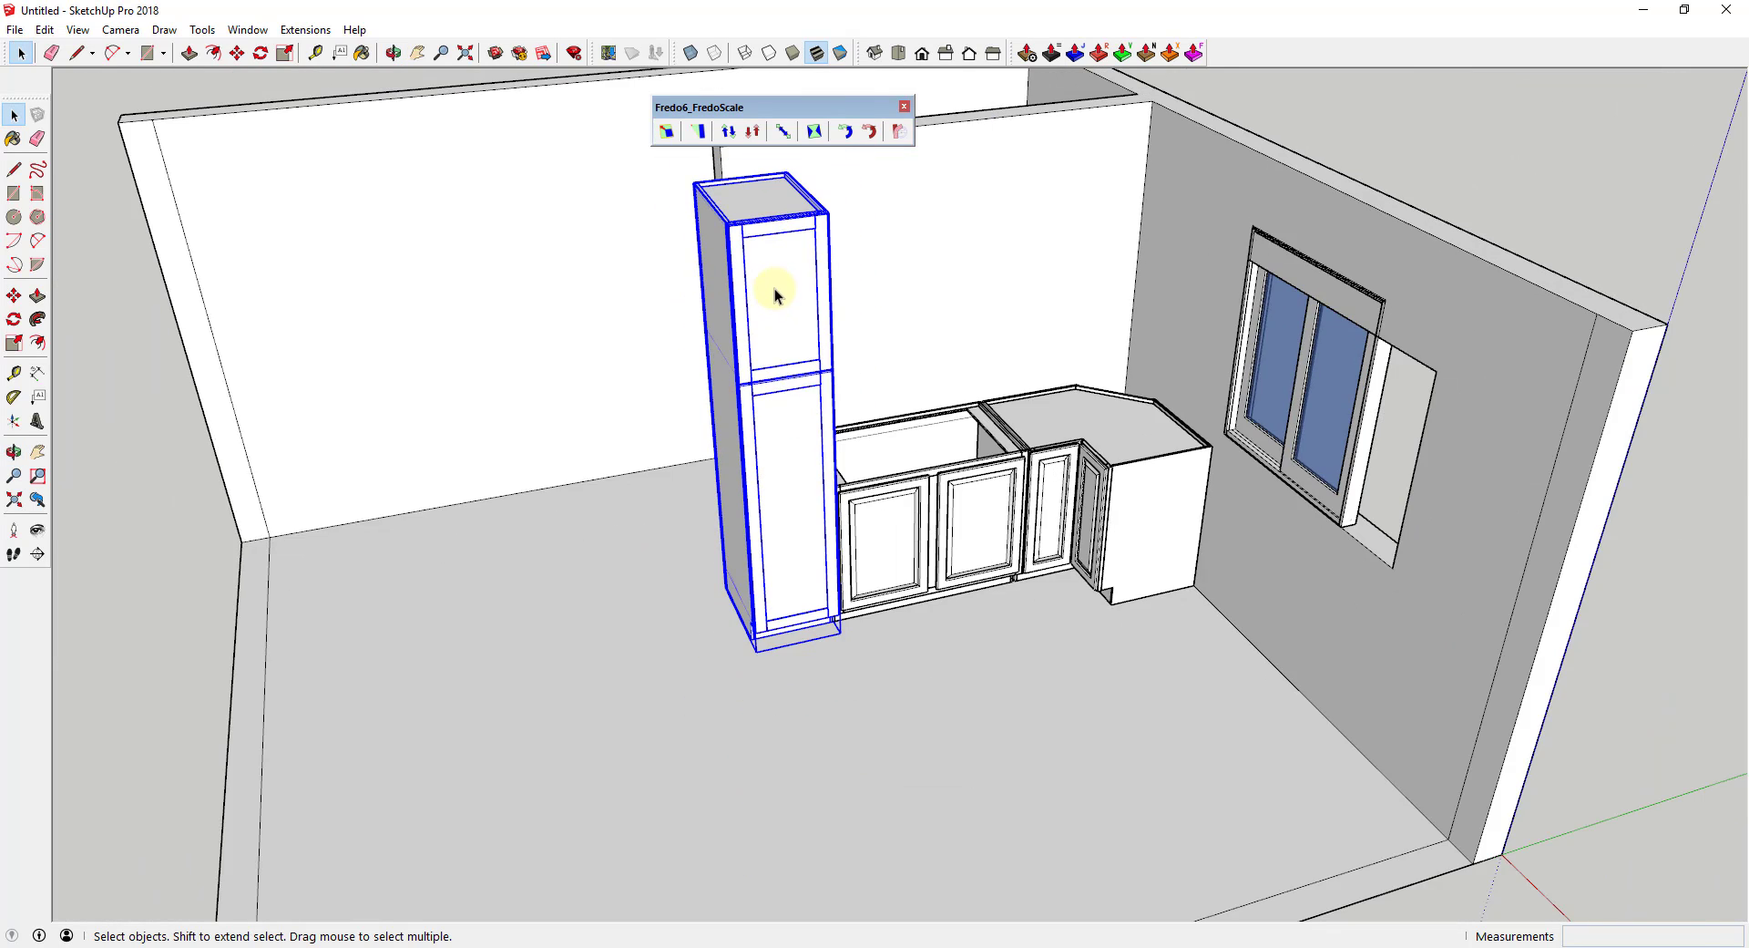
{"action": "scroll", "coordinate": [779, 187], "scroll_direction": "up", "scroll_amount": 4}
{"action": "key", "text": "m"}
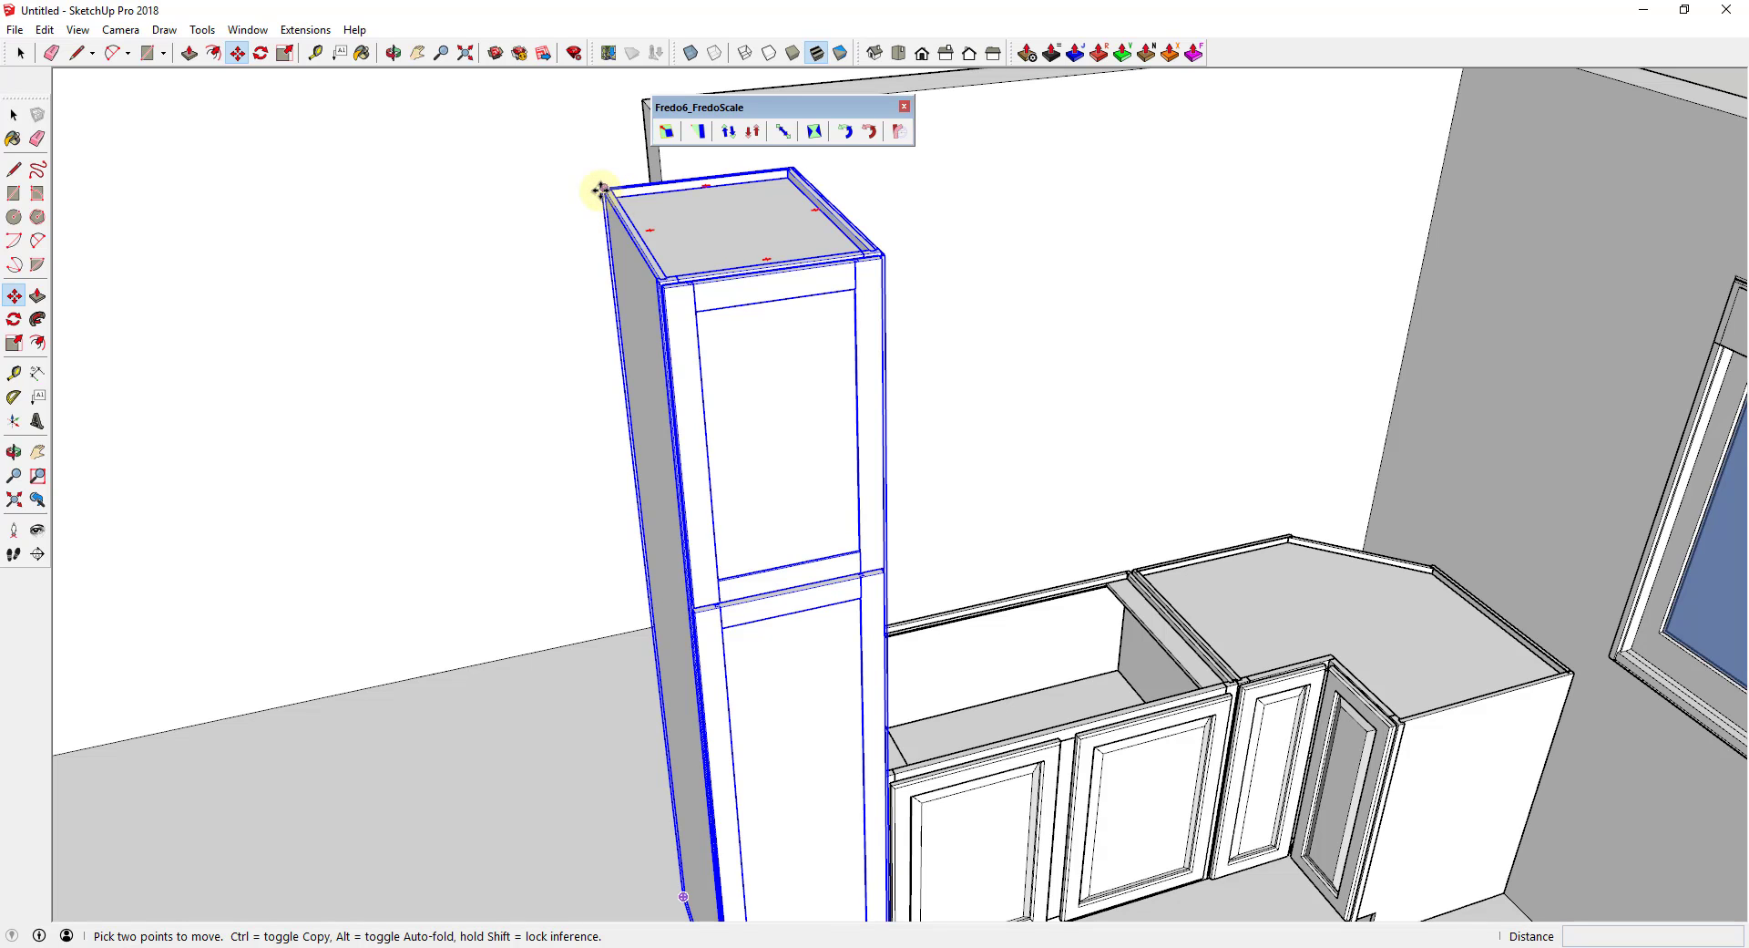
{"action": "left_click", "coordinate": [600, 190]}
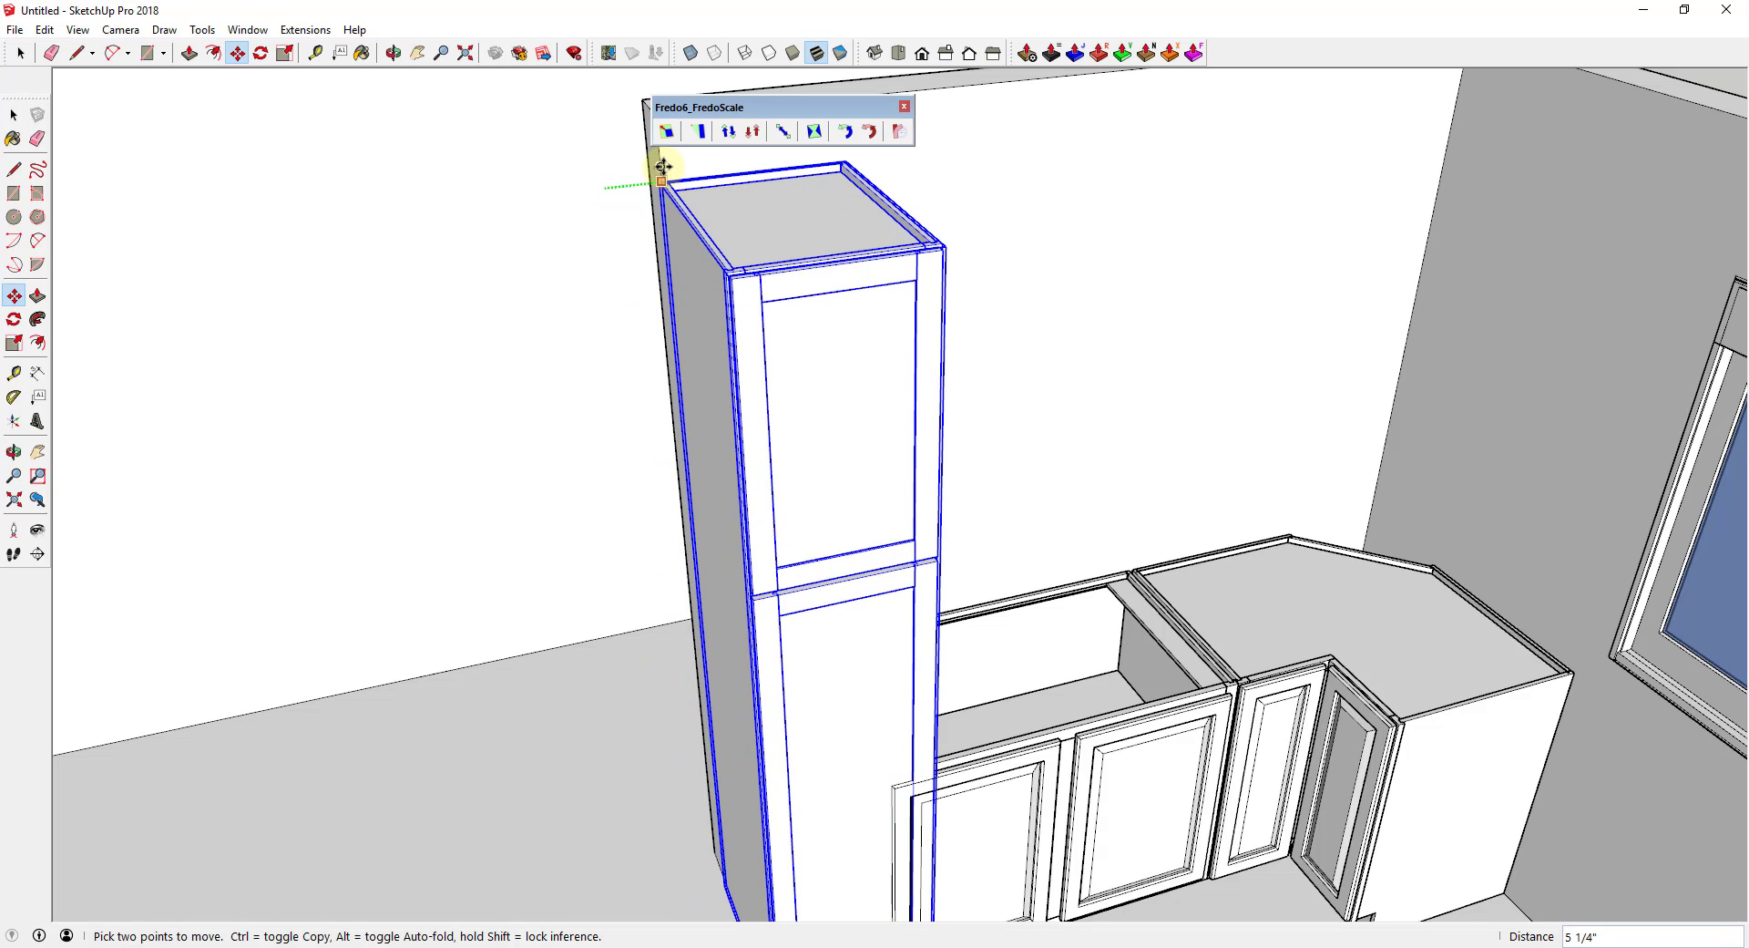
{"action": "scroll", "coordinate": [674, 173], "scroll_direction": "down", "scroll_amount": 3}
{"action": "middle_click_drag", "start_coordinate": [687, 180], "coordinate": [945, 455]}
{"action": "key", "text": "space"}
- Examine the two-door base cabinet where it overlaps the tall cabinet, briefly opening it for editing
{"action": "left_click", "coordinate": [1005, 594]}
{"action": "scroll", "coordinate": [1003, 594], "scroll_direction": "up", "scroll_amount": 3}
{"action": "scroll", "coordinate": [1032, 640], "scroll_direction": "down", "scroll_amount": 4}
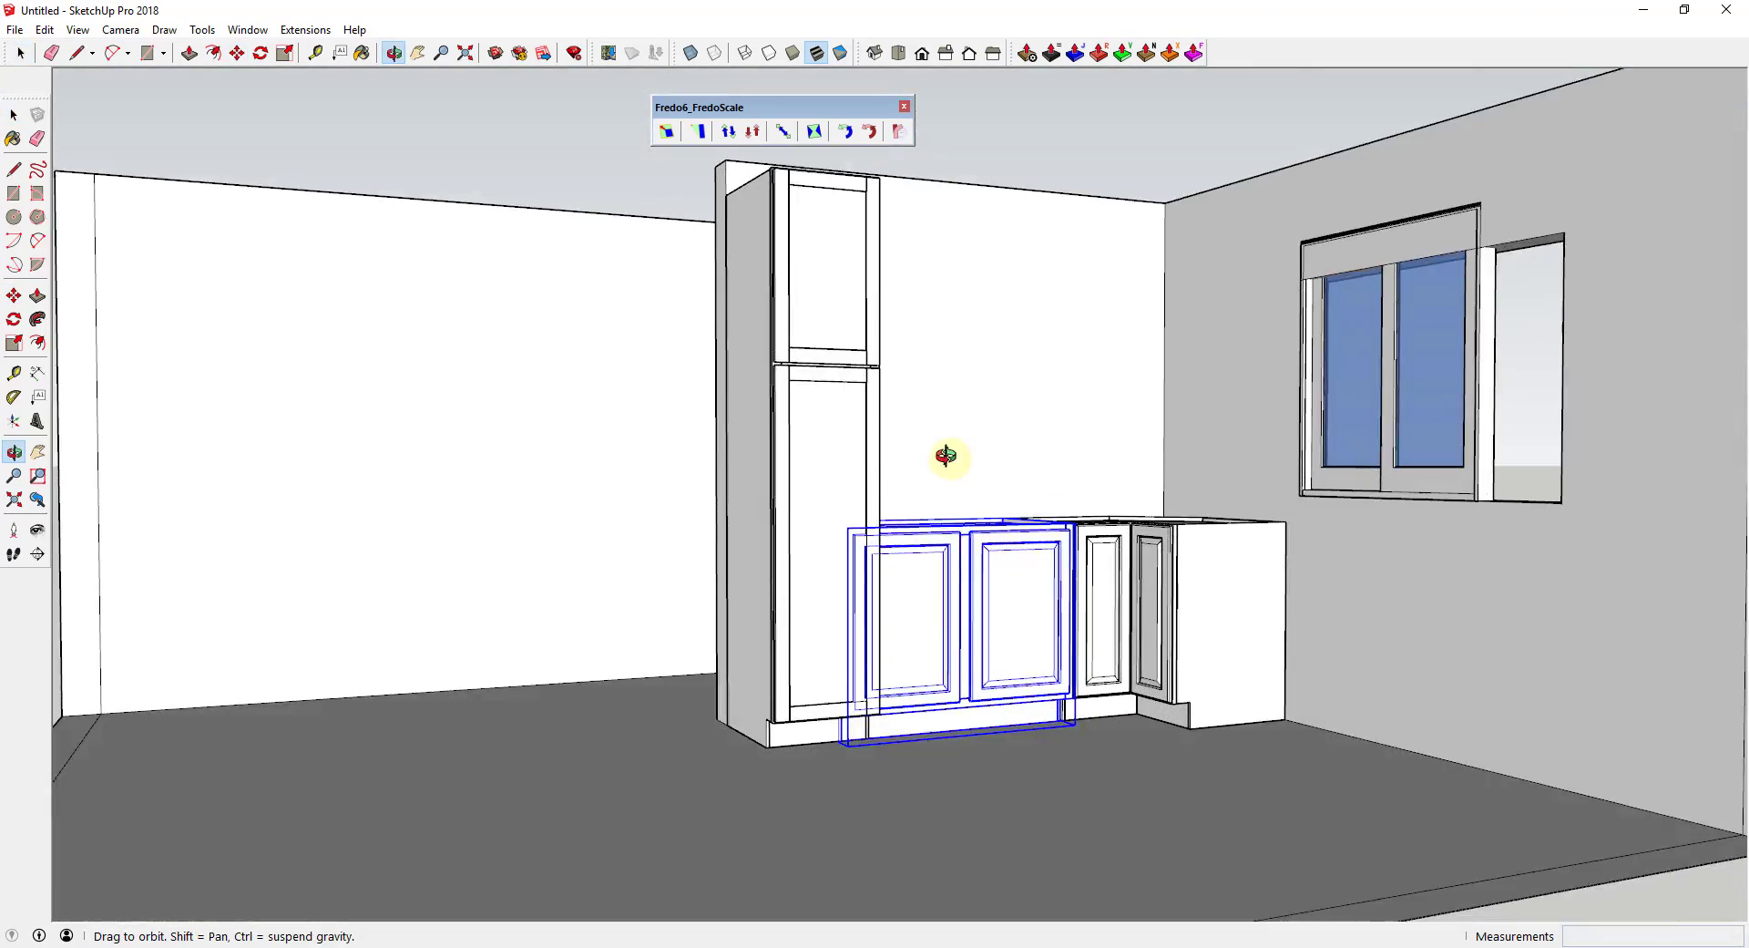
{"action": "scroll", "coordinate": [962, 633], "scroll_direction": "up", "scroll_amount": 3}
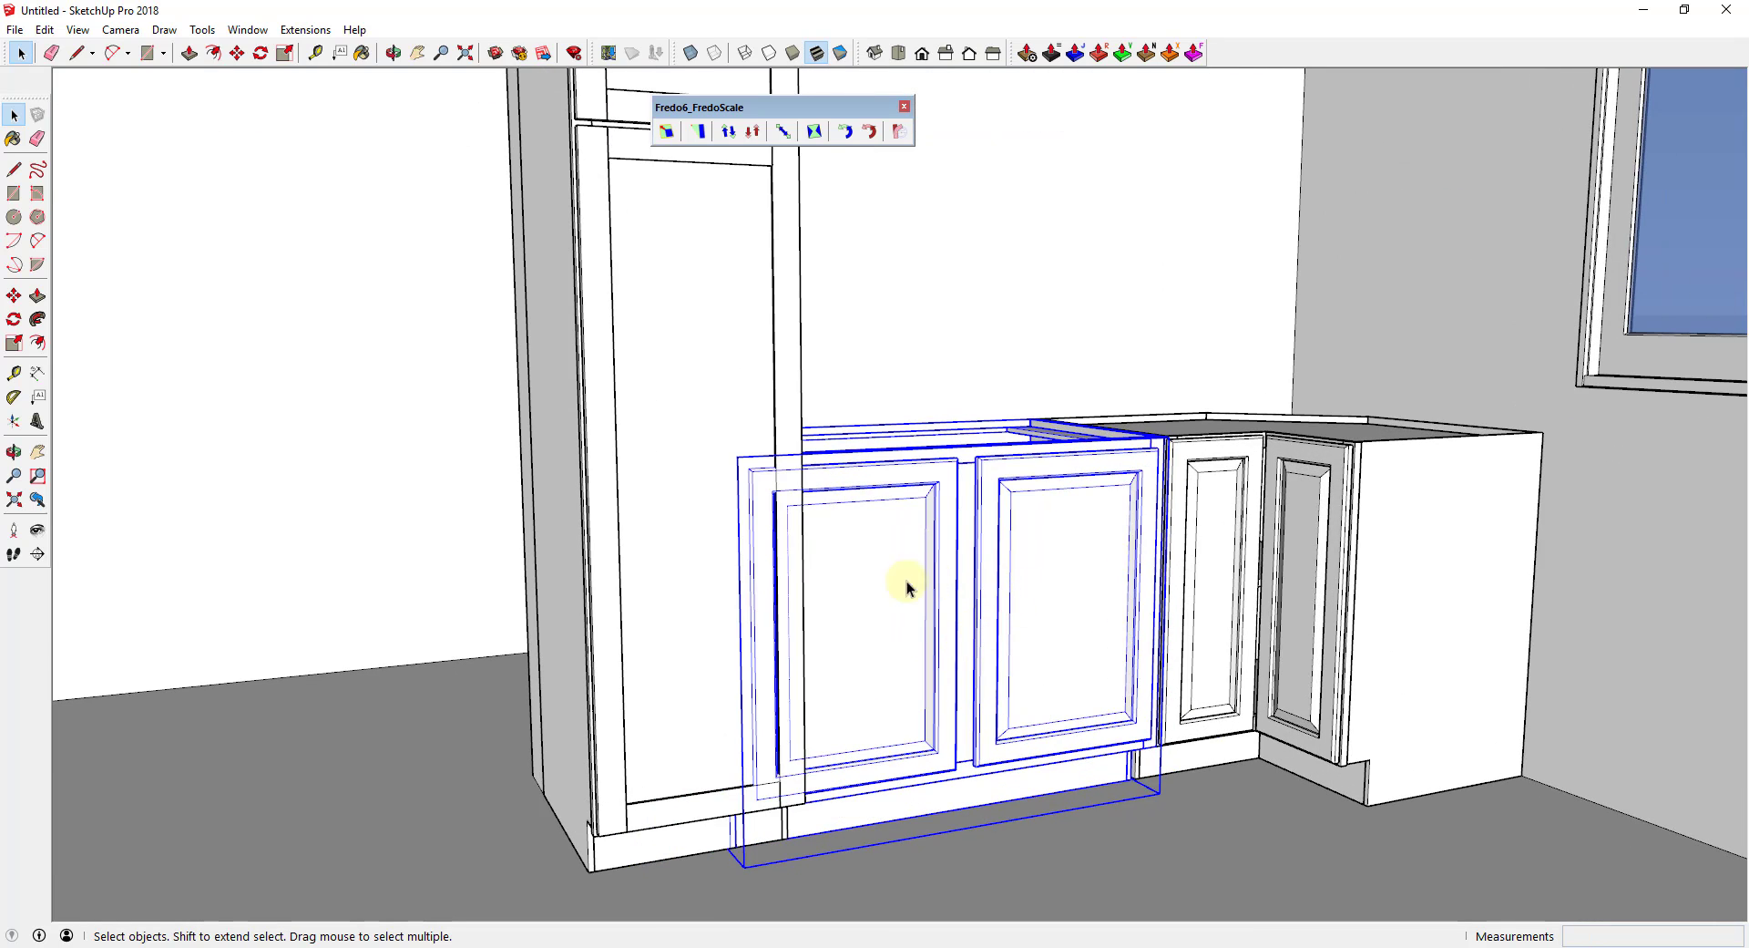
{"action": "double_click", "coordinate": [867, 588]}
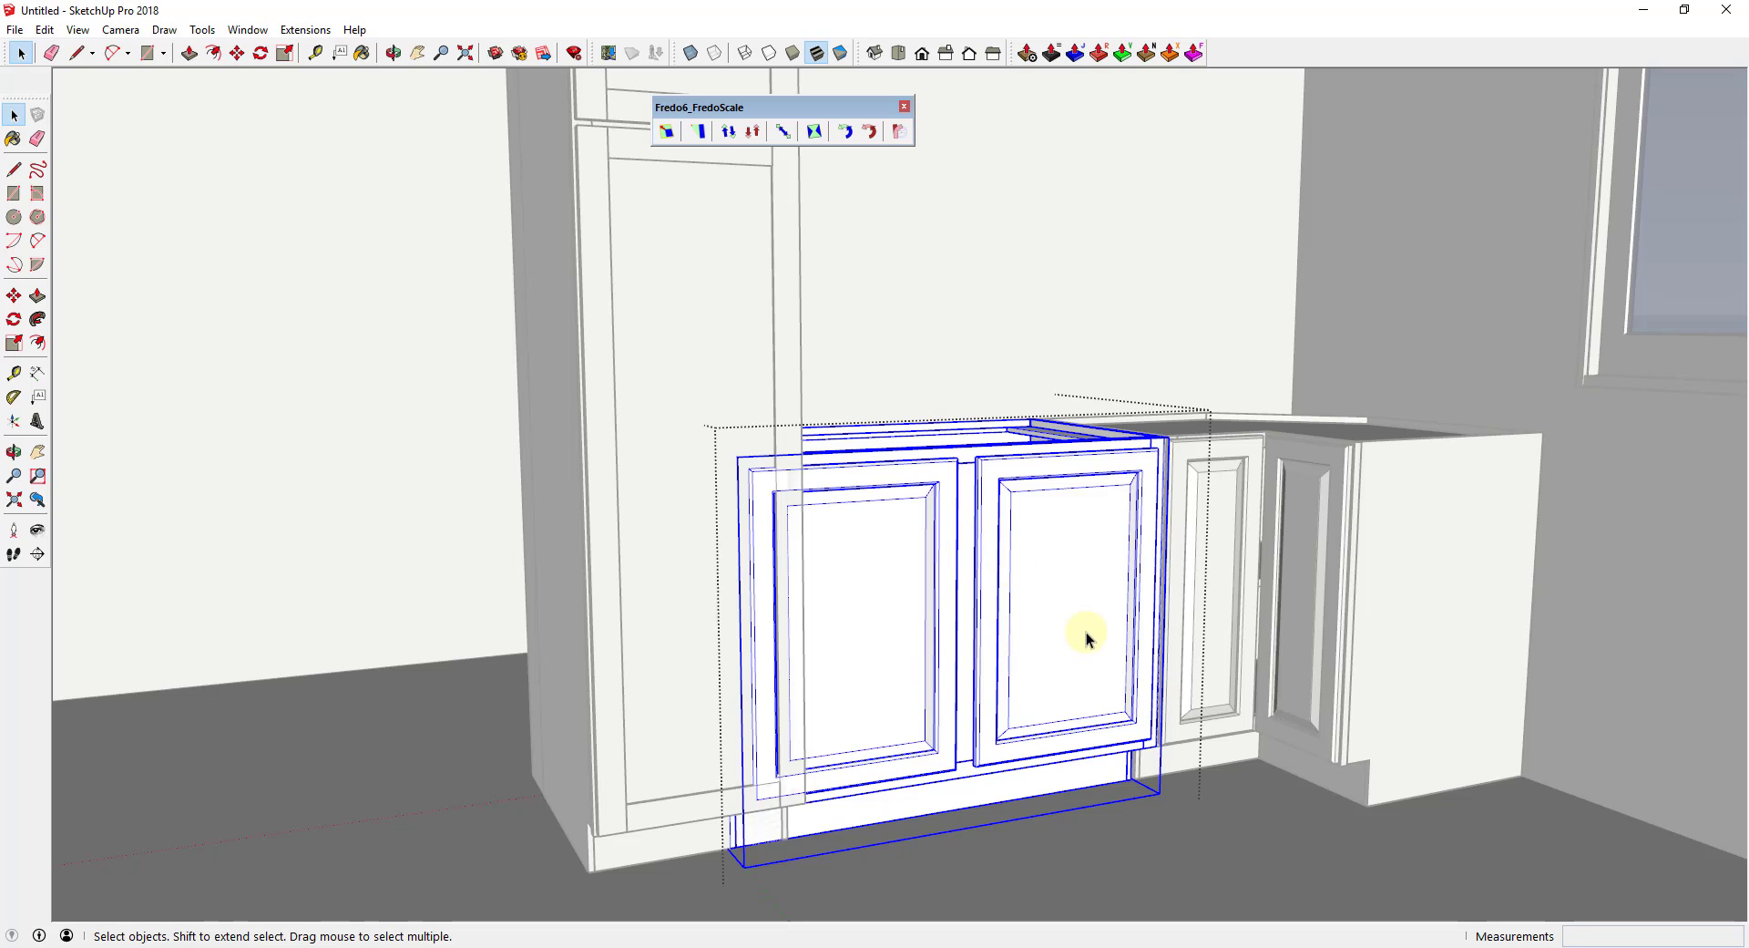
{"action": "left_click", "coordinate": [1231, 567]}
- Try narrowing the two-door base cabinet from its center with FredoScale Box Stretching, using the default divider position
{"action": "middle_click_drag", "start_coordinate": [1171, 605], "coordinate": [1030, 714]}
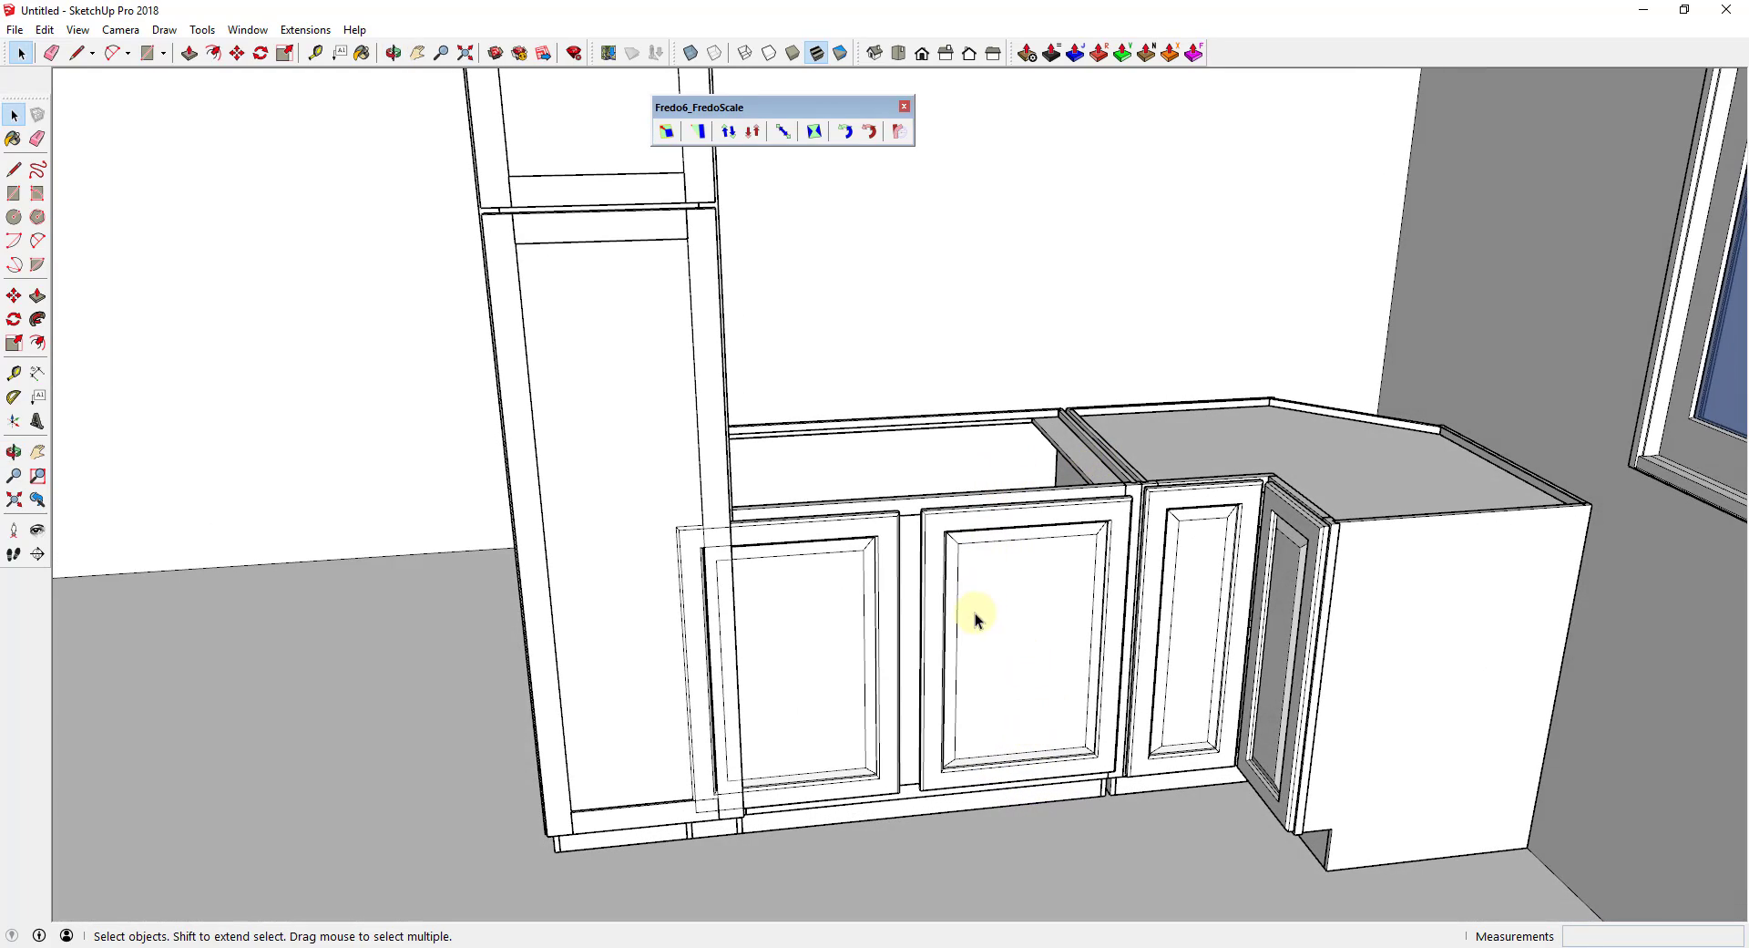
{"action": "middle_click_drag", "start_coordinate": [974, 620], "coordinate": [1035, 546]}
{"action": "left_click", "coordinate": [1042, 561]}
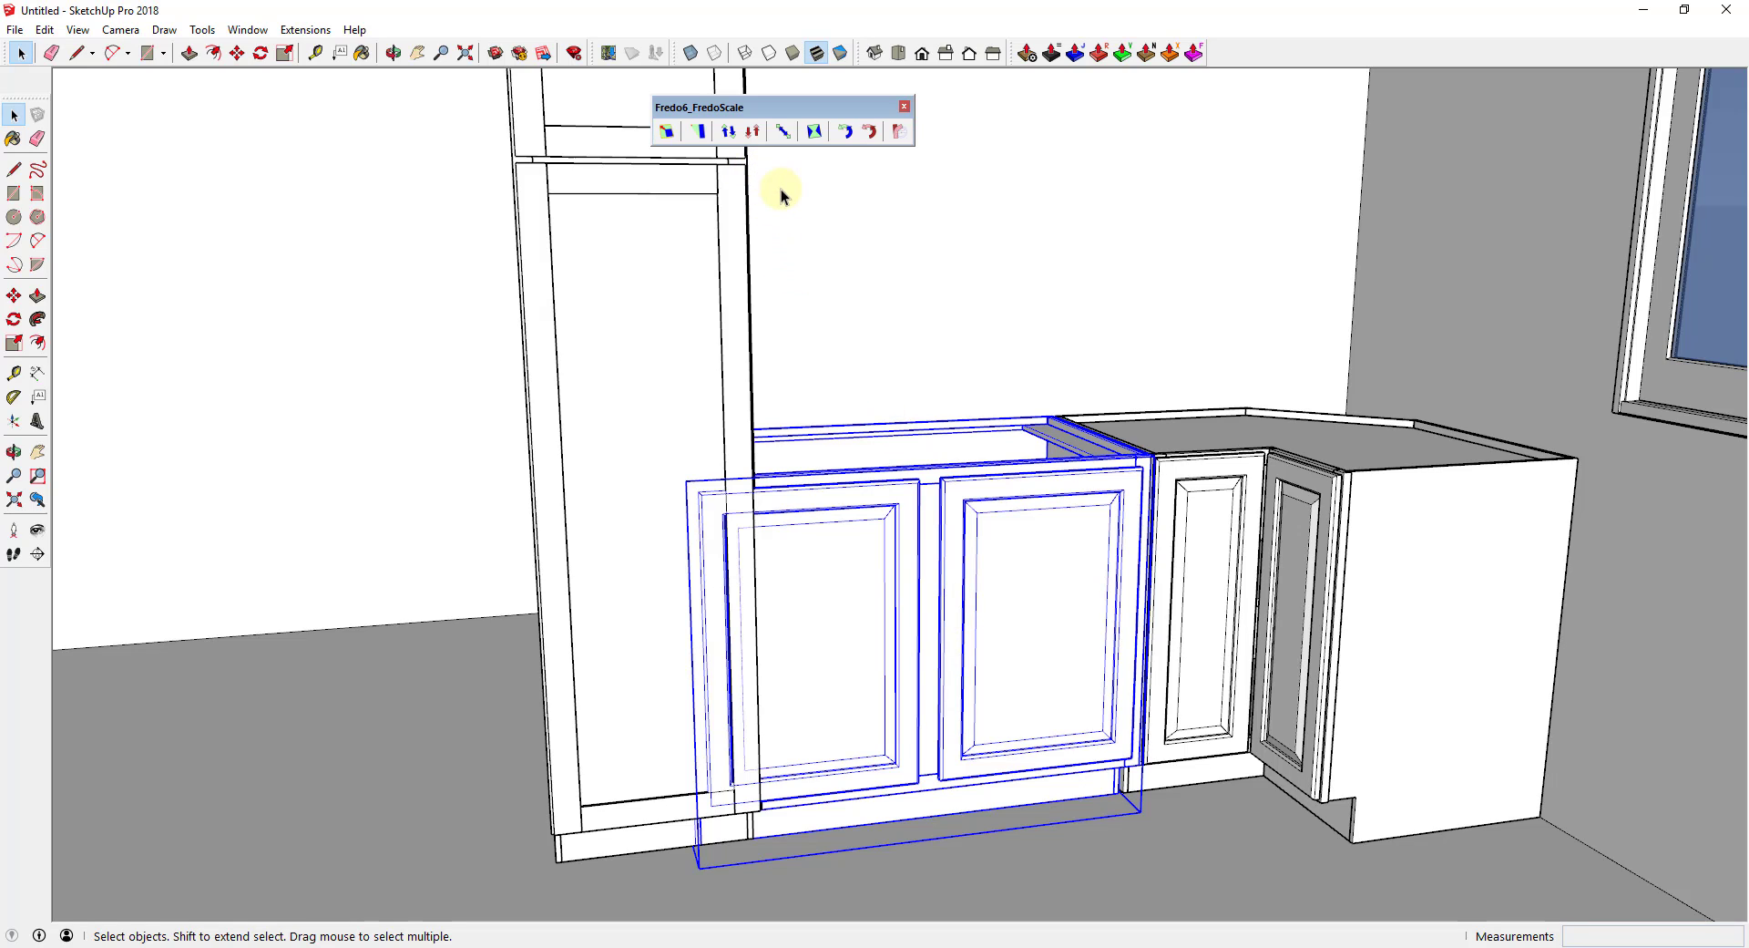
{"action": "left_click", "coordinate": [784, 131]}
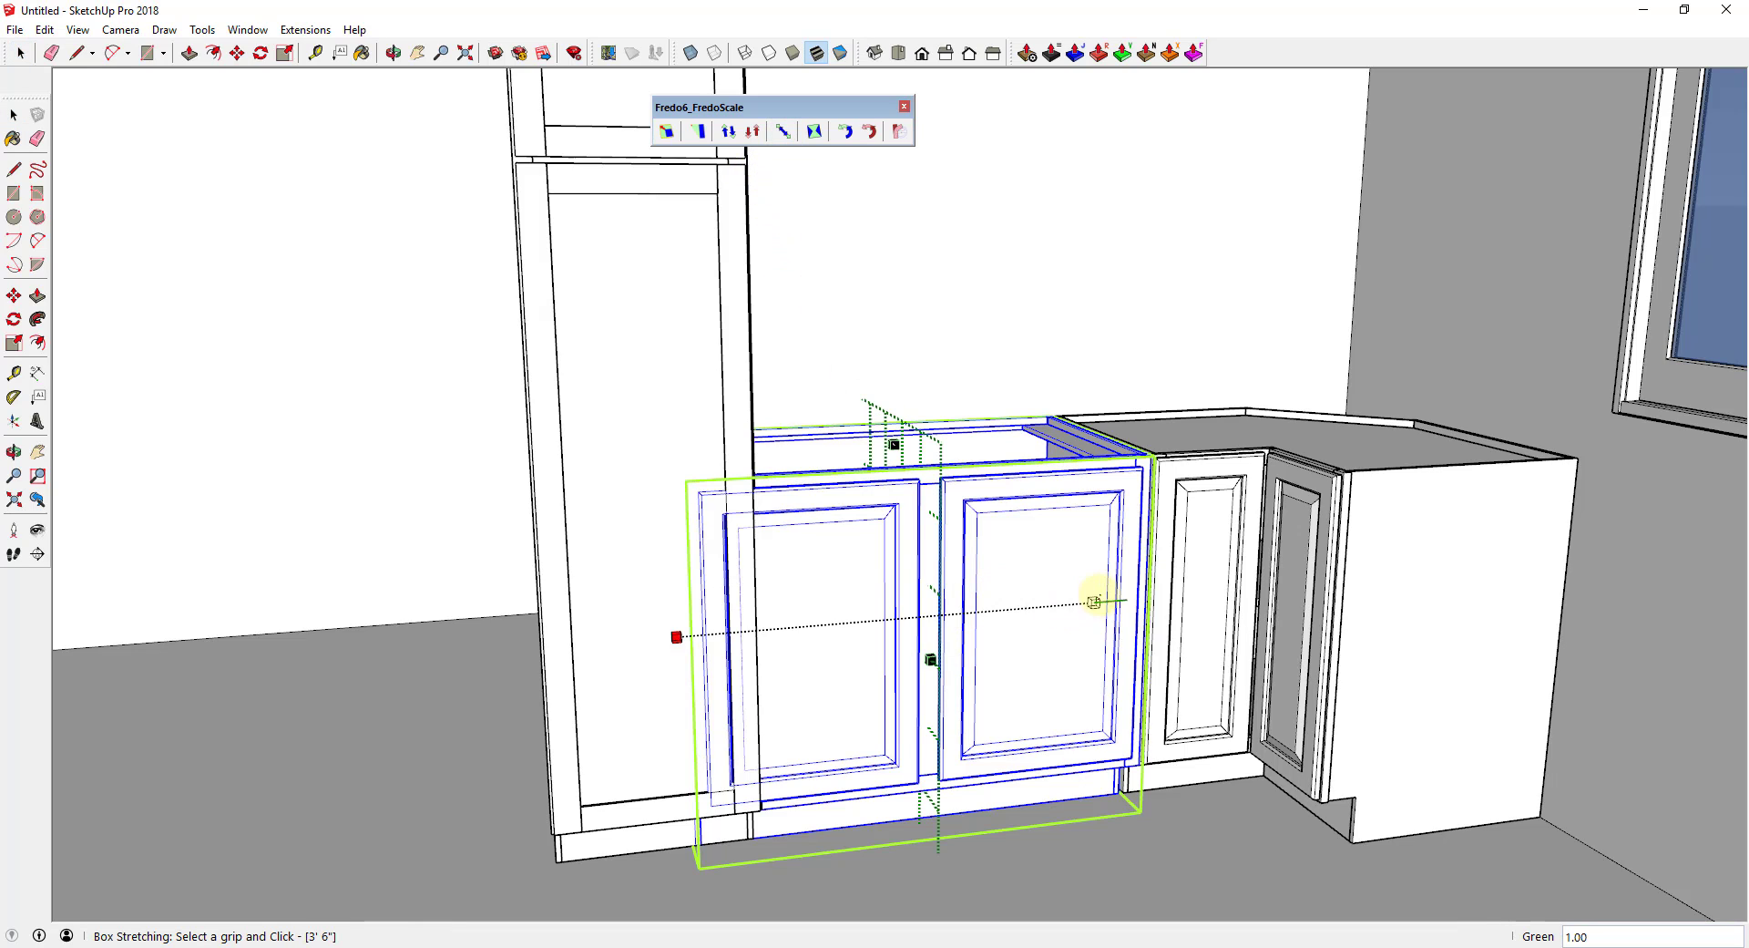
{"action": "right_click", "coordinate": [1009, 519]}
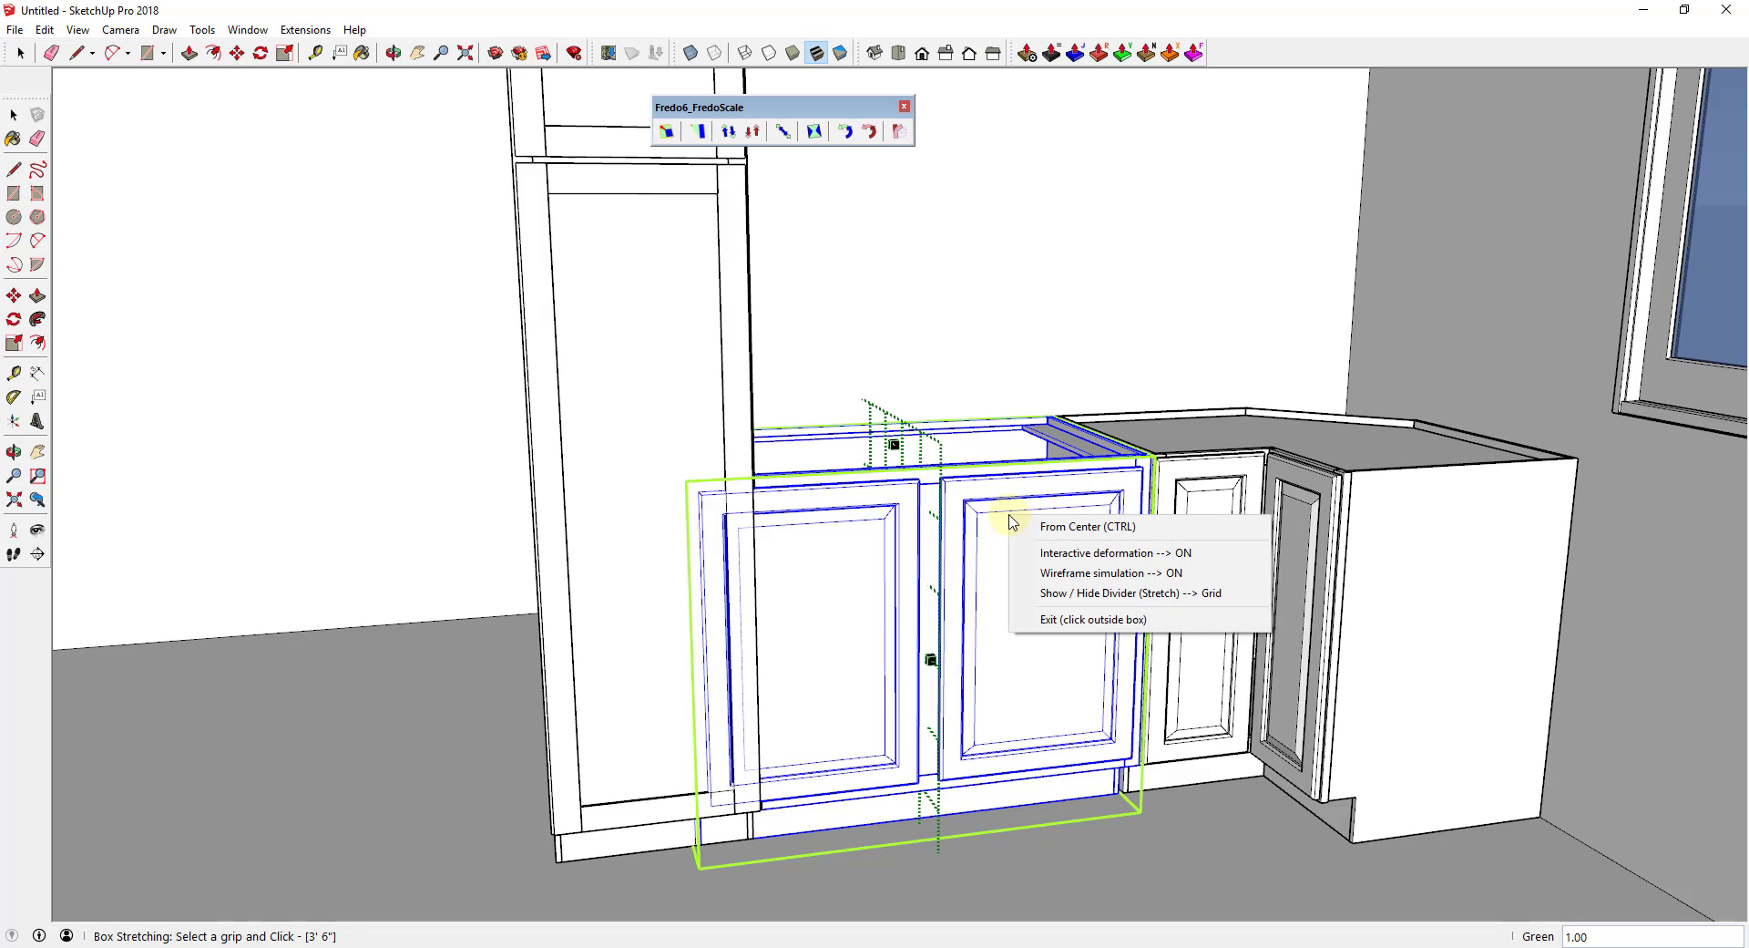
{"action": "left_click", "coordinate": [1058, 529]}
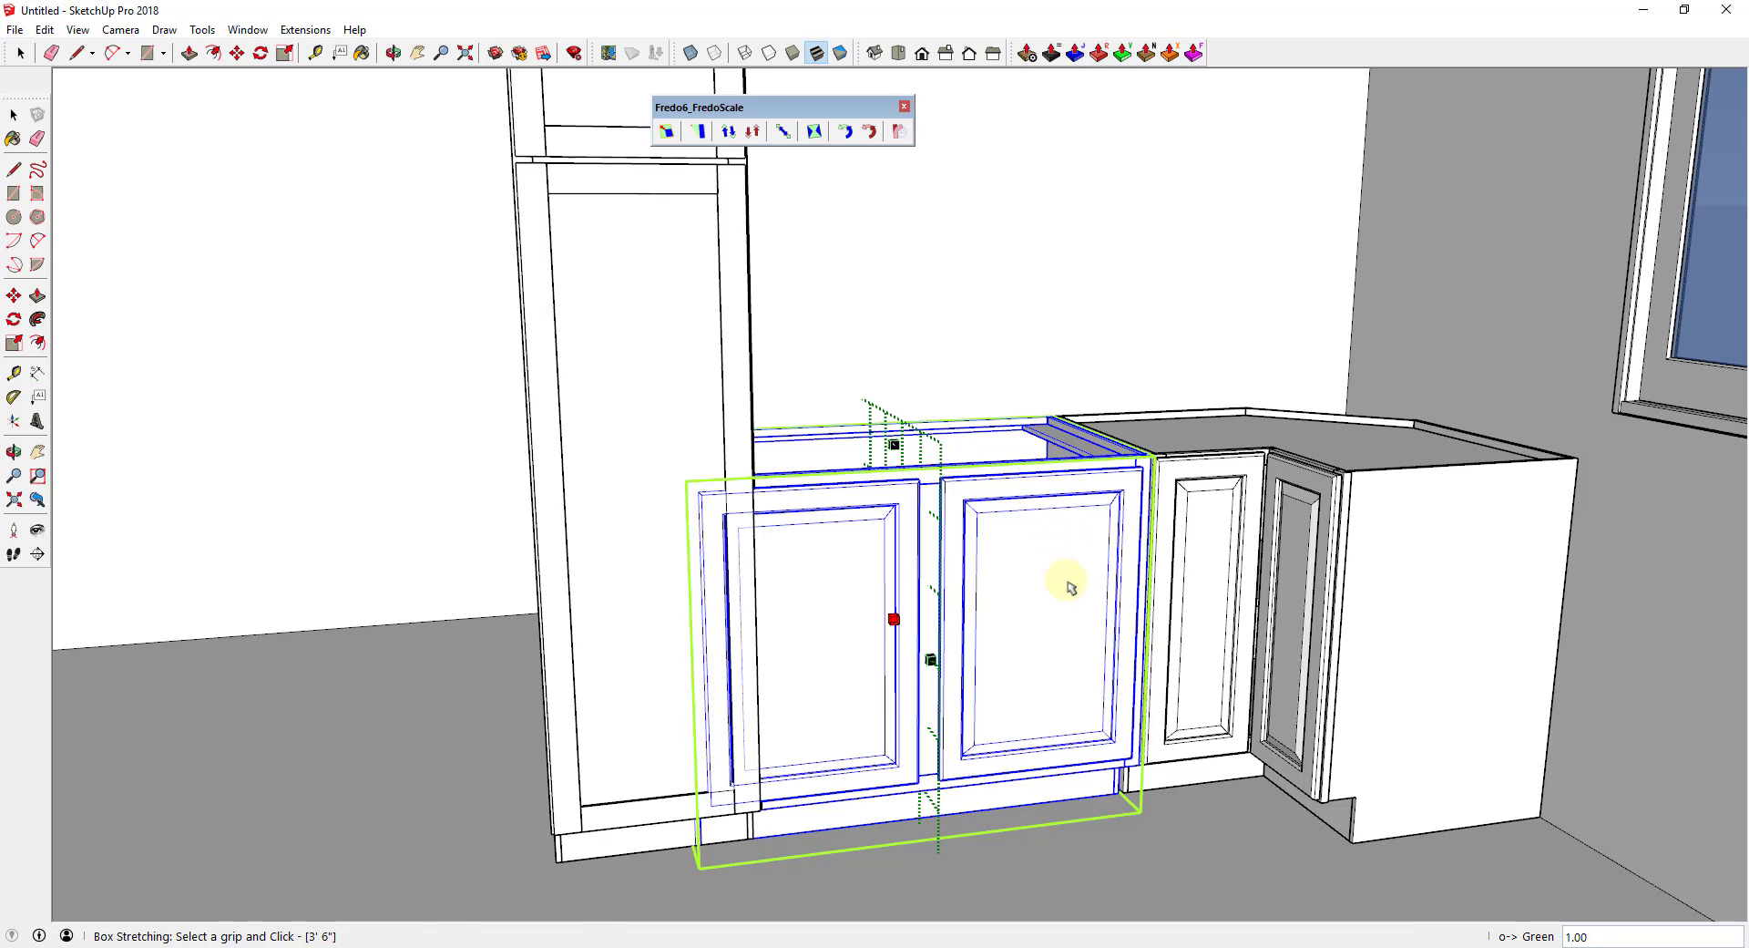
{"action": "left_click", "coordinate": [1100, 606]}
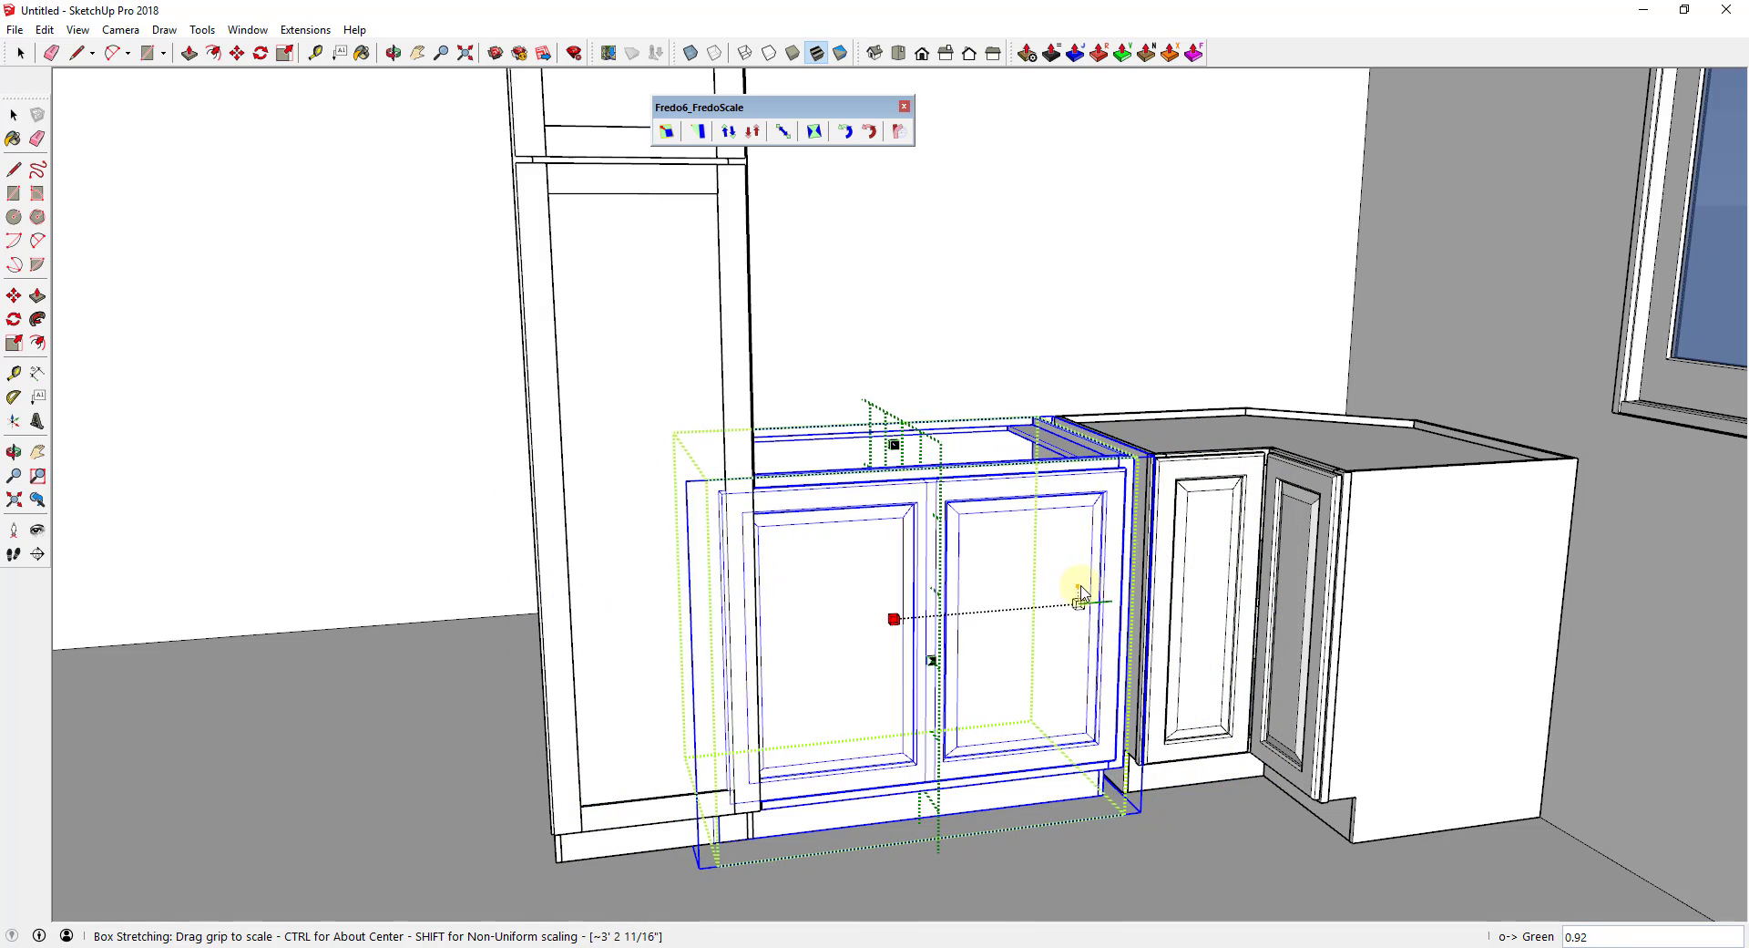
{"action": "left_click", "coordinate": [1087, 586]}
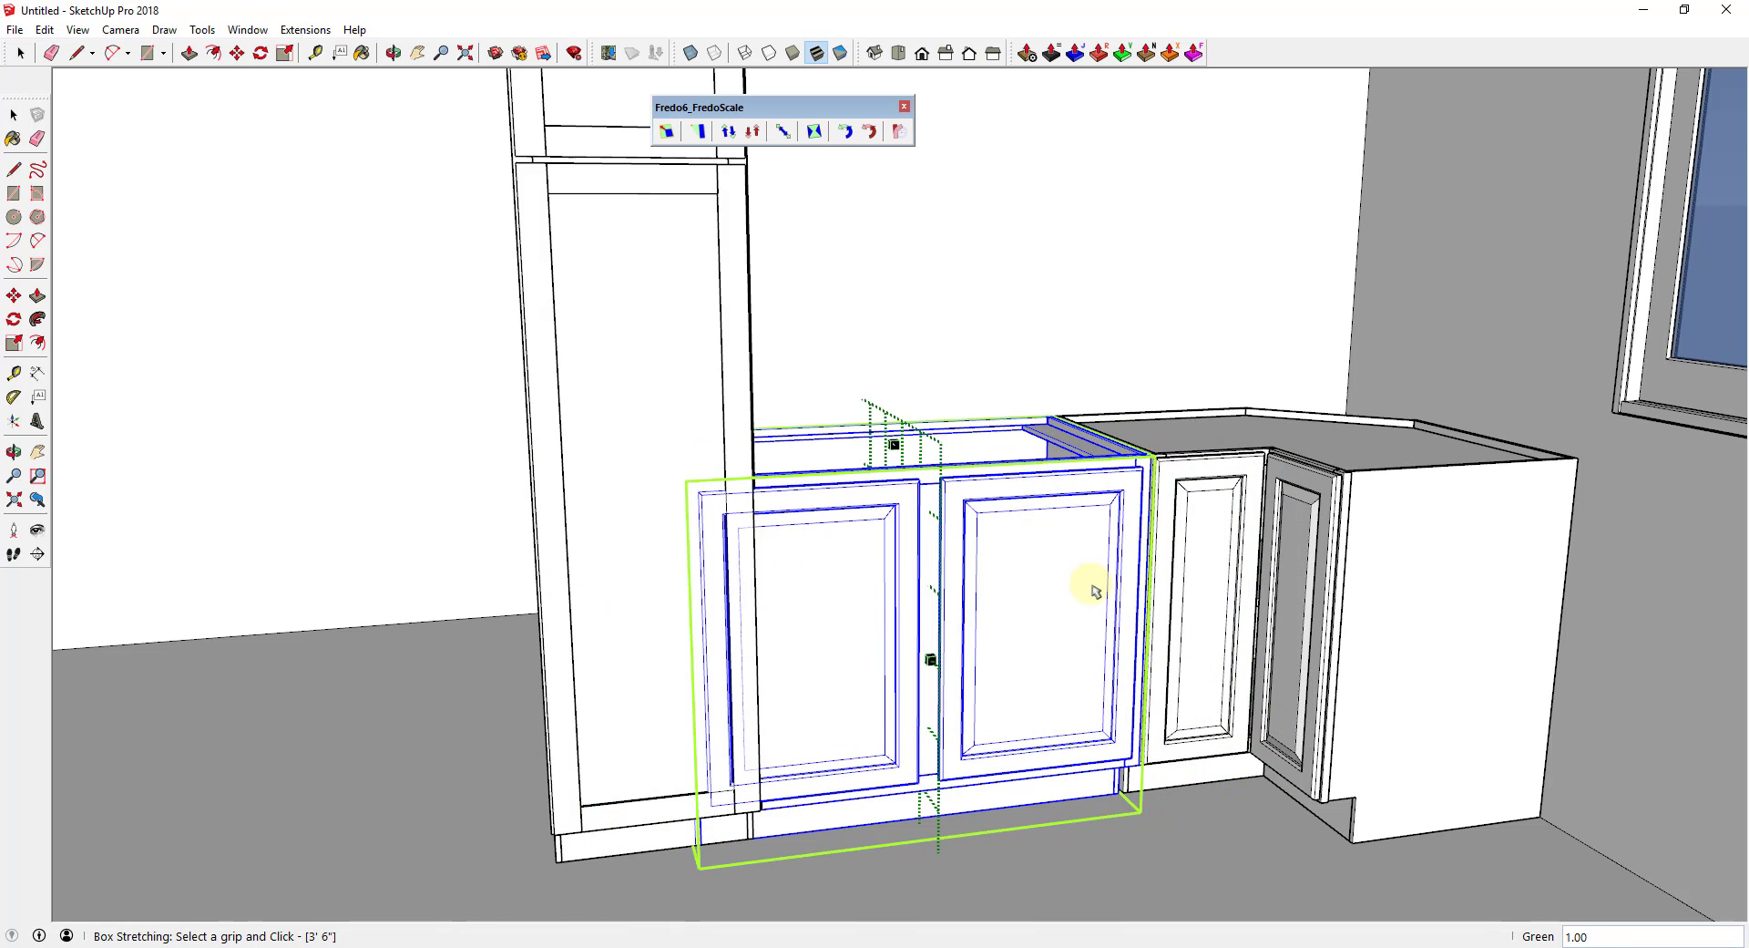
- Place the Box Stretching dividers through both door panels and narrow the base cabinet from its center to about 3' 1 1/4"
{"action": "left_click", "coordinate": [944, 456]}
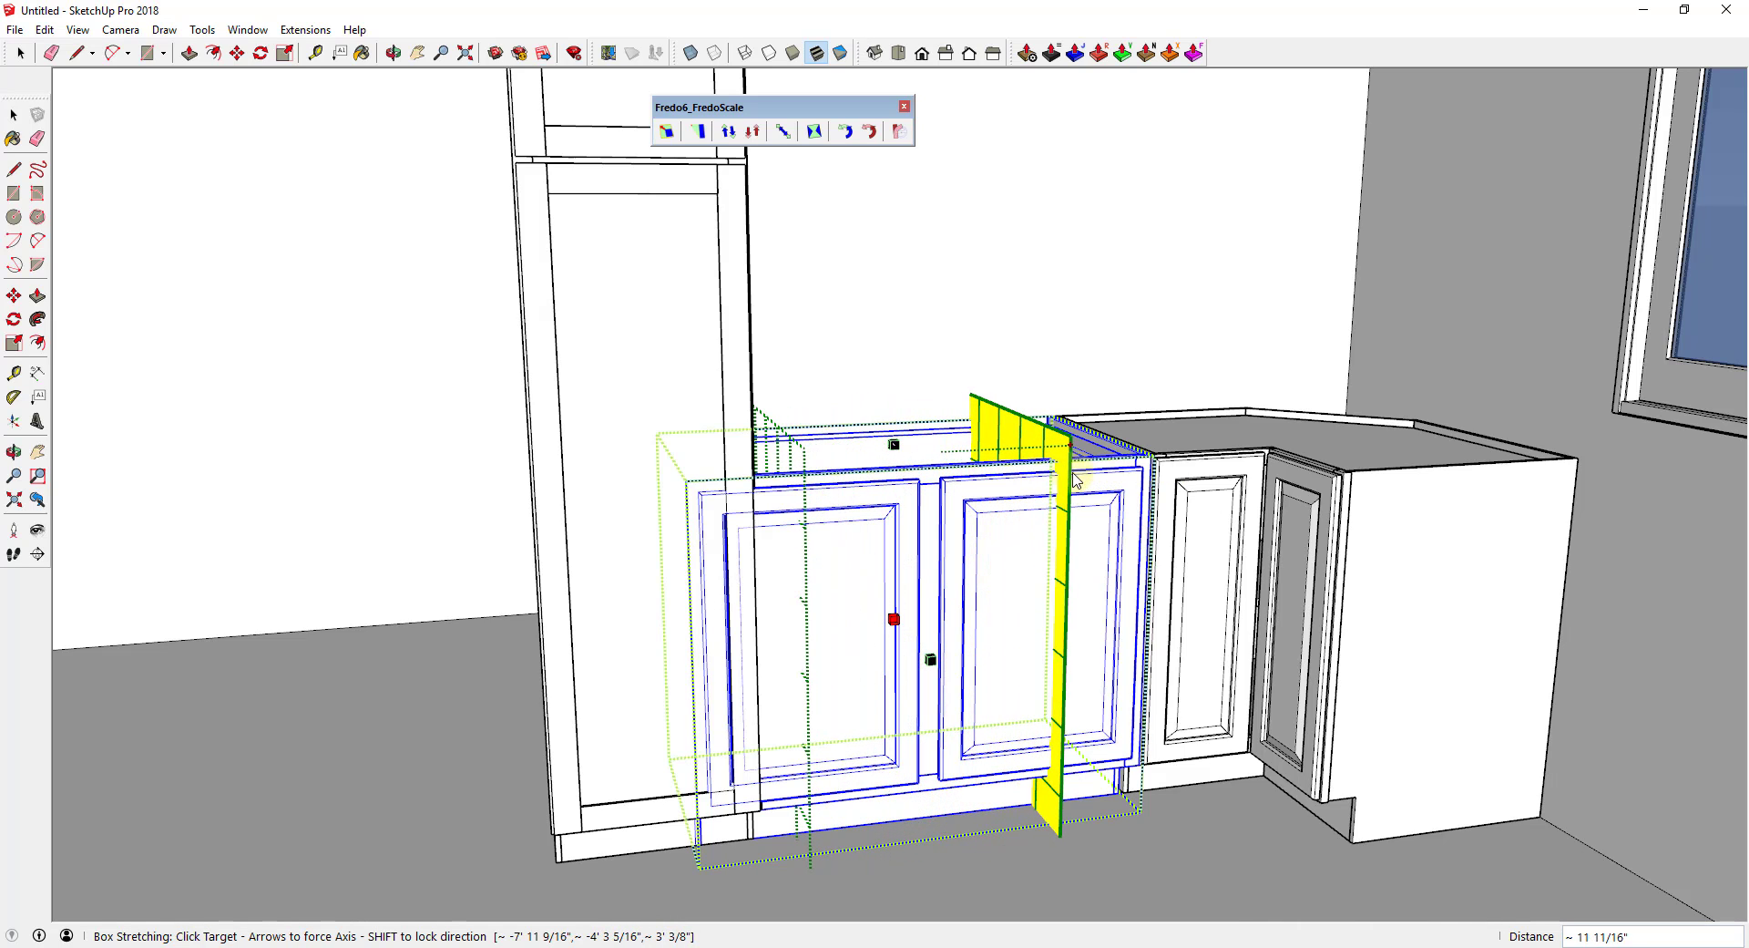
{"action": "left_click", "coordinate": [1100, 566]}
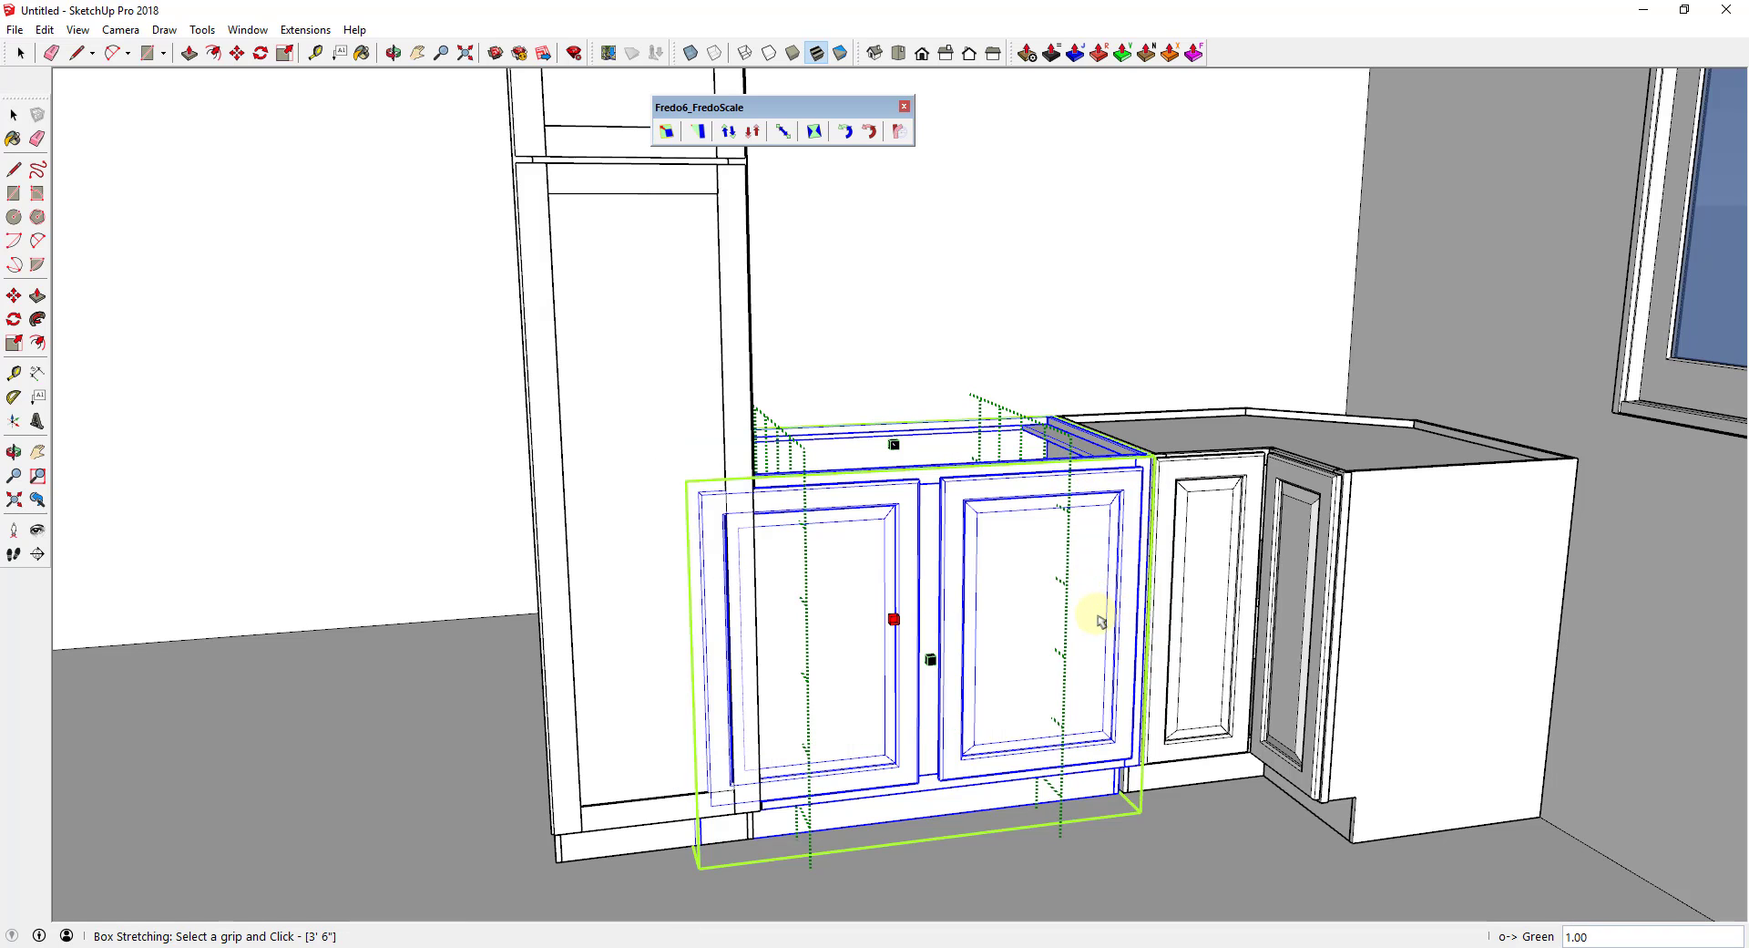
{"action": "left_click_drag", "start_coordinate": [1094, 601], "coordinate": [1061, 608]}
{"action": "left_click_drag", "start_coordinate": [1080, 607], "coordinate": [1074, 606]}
{"action": "mouse_move", "coordinate": [1068, 602]}
{"action": "middle_mouse_down"}
{"action": "mouse_move", "coordinate": [1121, 714]}
{"action": "mouse_move", "coordinate": [1089, 558]}
{"action": "mouse_move", "coordinate": [1084, 581]}
{"action": "middle_mouse_up"}
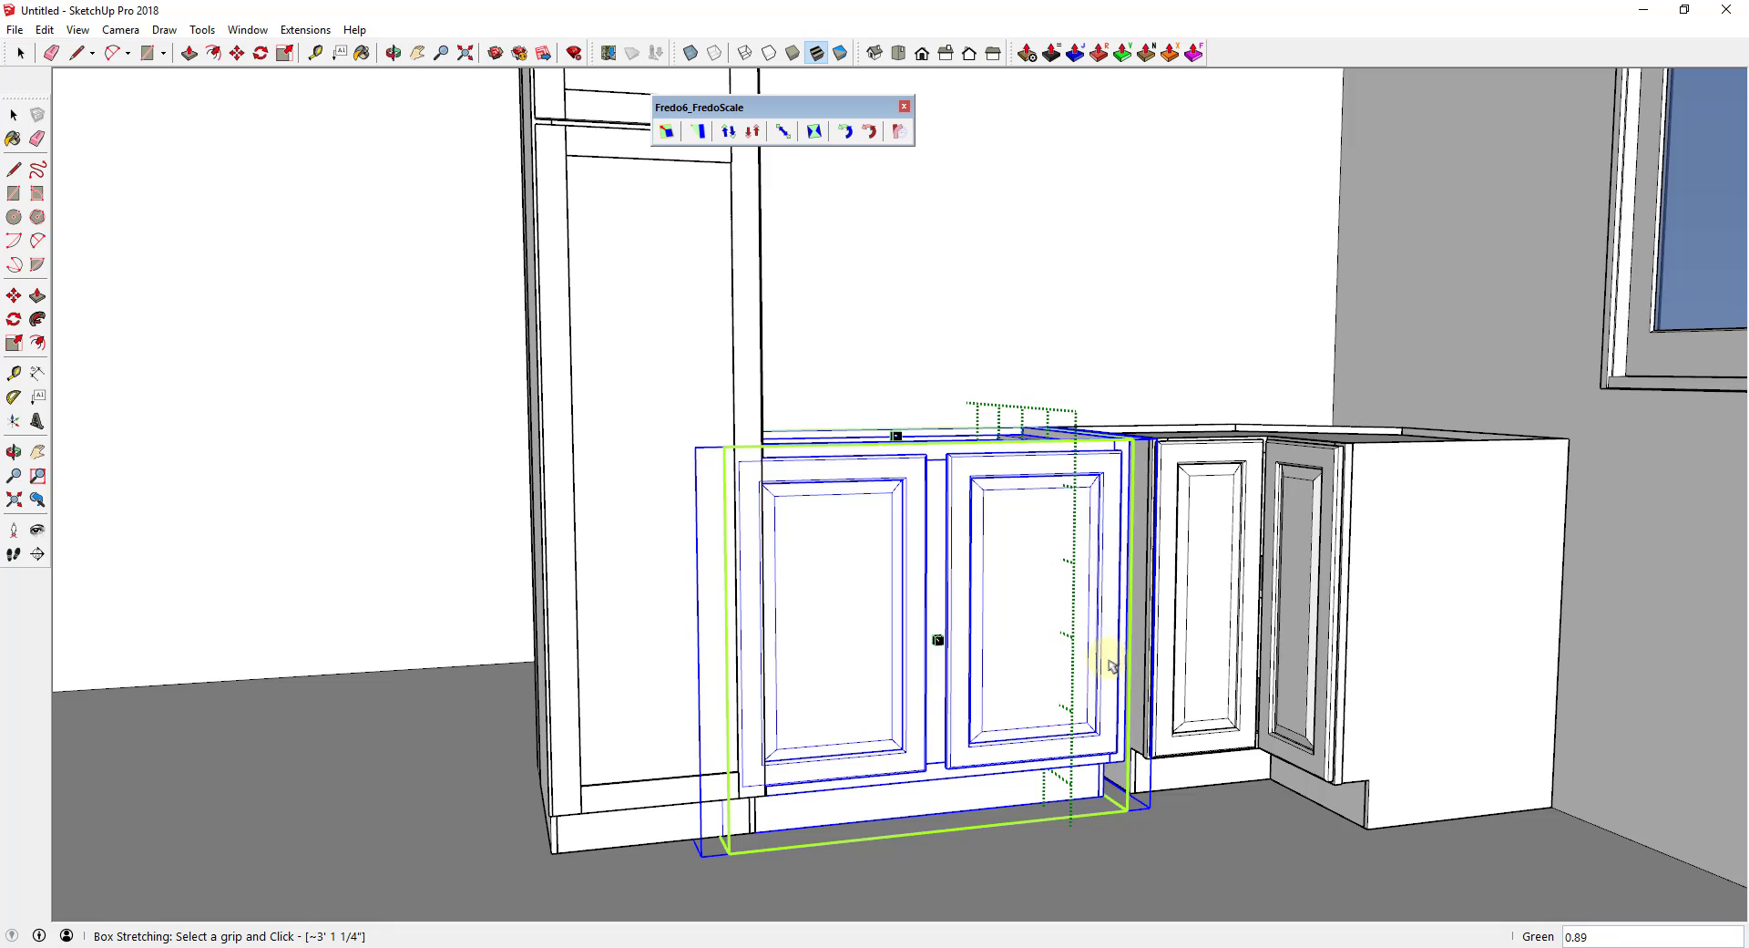
- Undo the base cabinet's stretch and leave Box Stretching
{"action": "key", "text": "ctrl+z"}
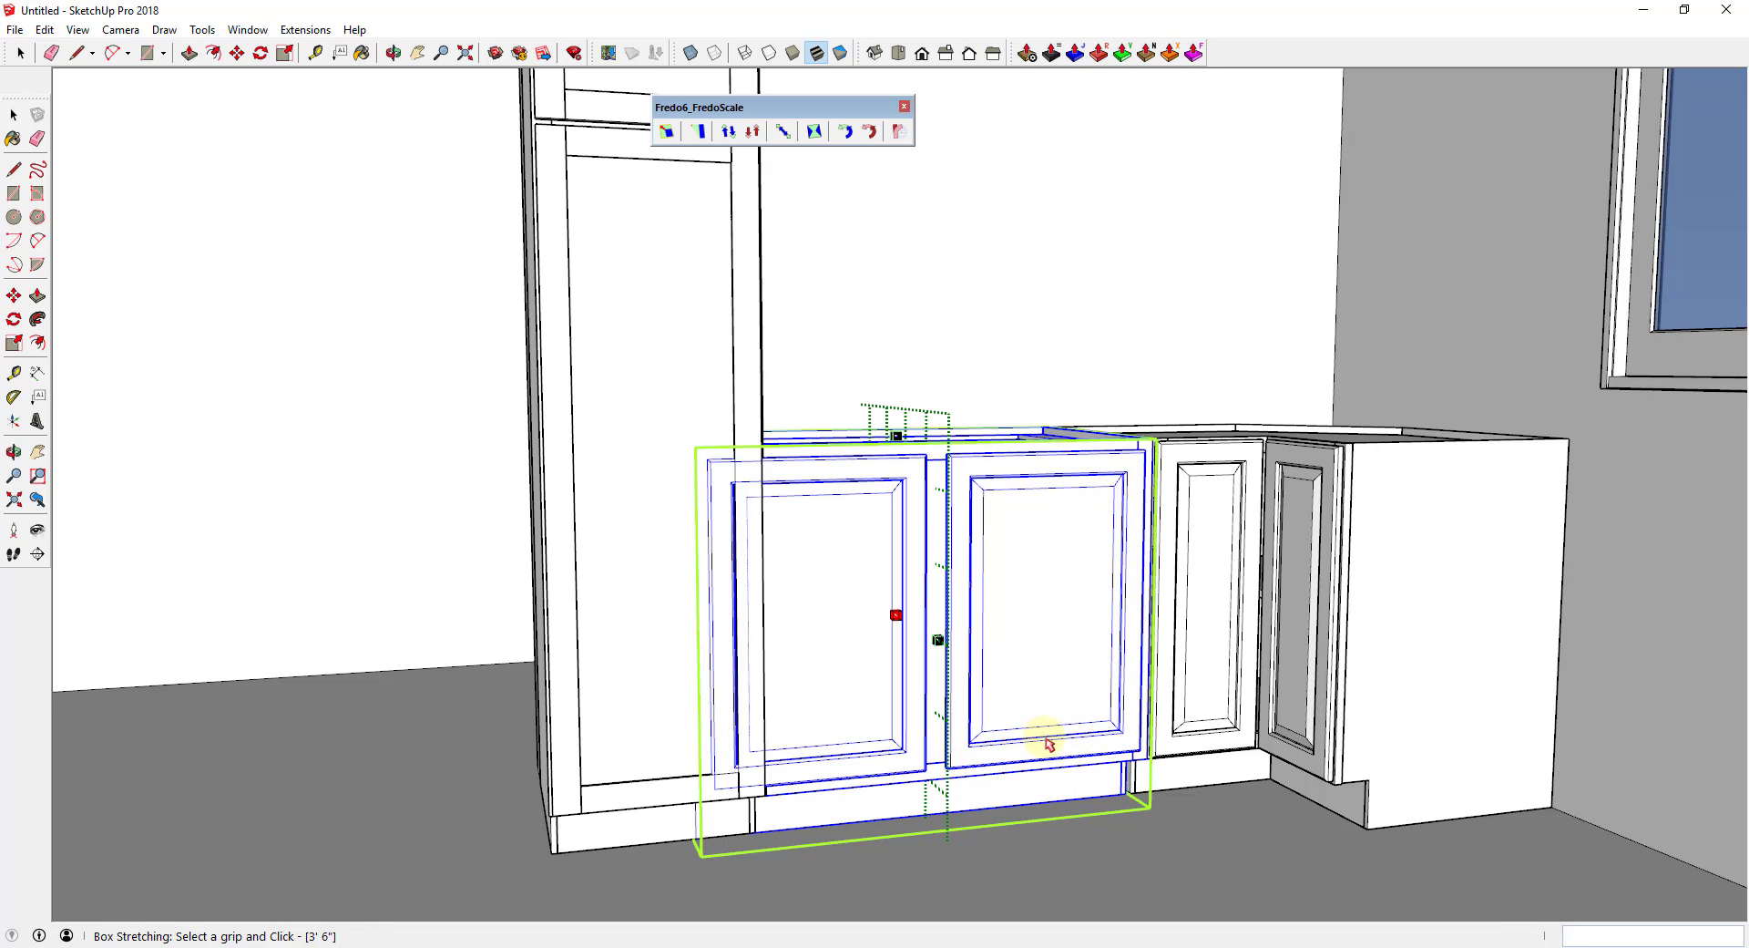
{"action": "key", "text": "ctrl+z"}
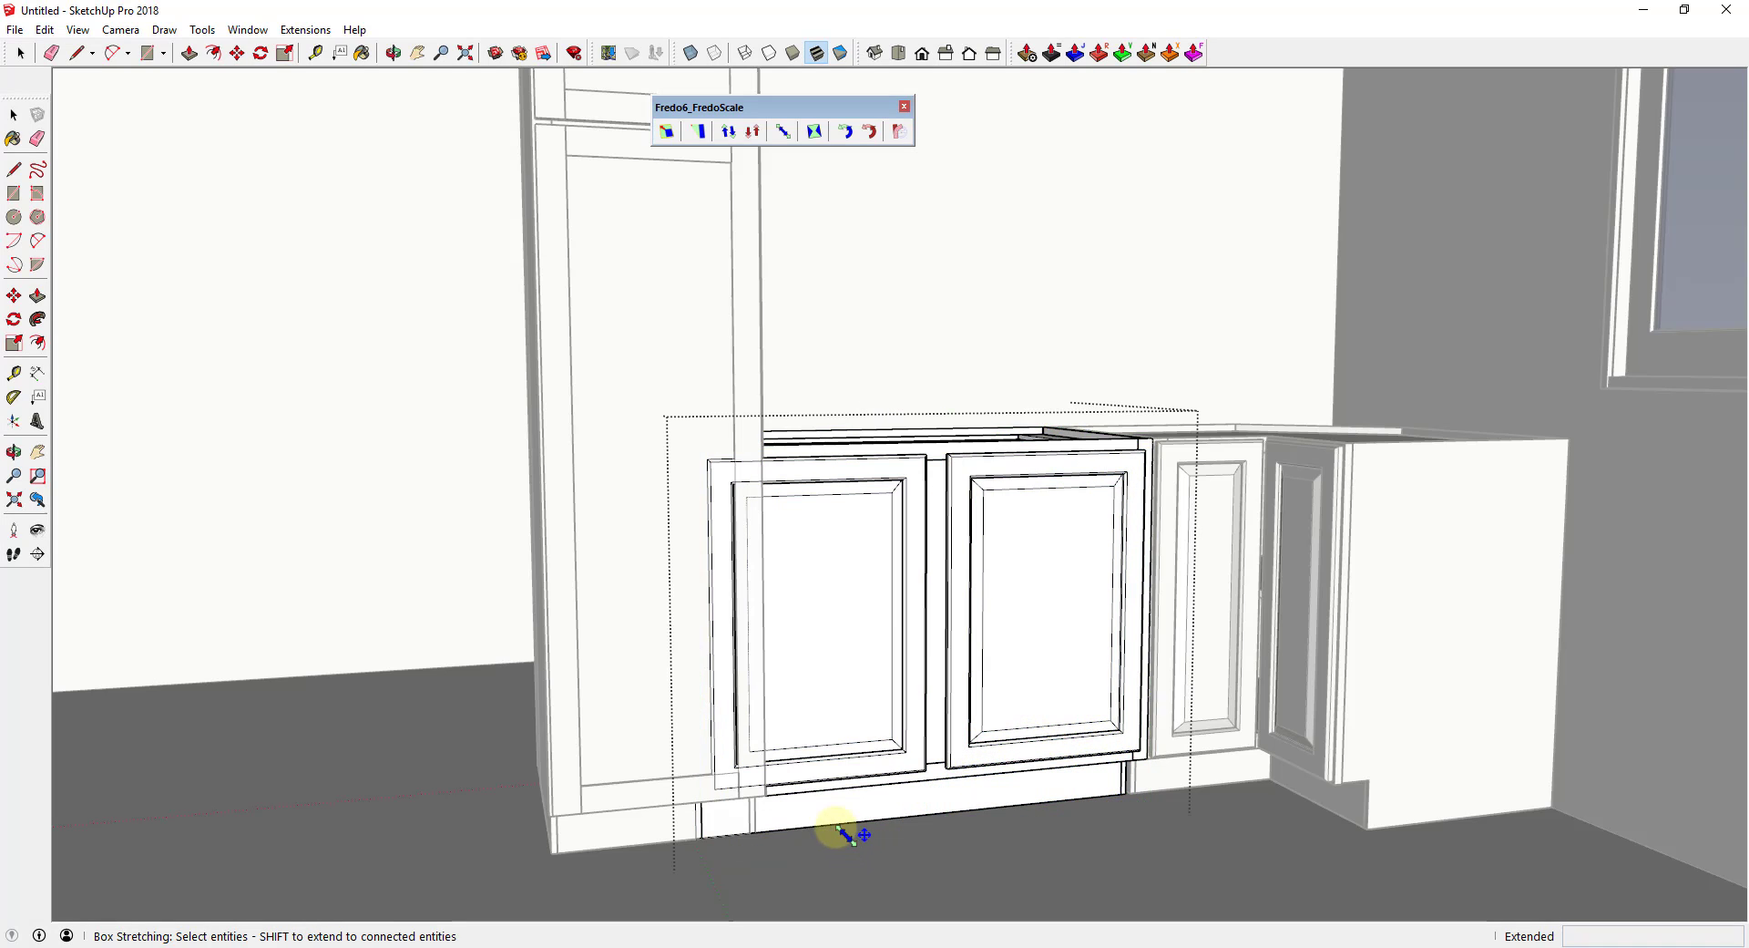
{"action": "key", "text": "space"}
{"action": "scroll", "coordinate": [967, 869], "scroll_direction": "up", "scroll_amount": 3}
{"action": "middle_click_drag", "start_coordinate": [967, 870], "coordinate": [758, 676]}
{"action": "scroll", "coordinate": [995, 519], "scroll_direction": "down", "scroll_amount": 3}
{"action": "scroll", "coordinate": [1173, 370], "scroll_direction": "up", "scroll_amount": 2}
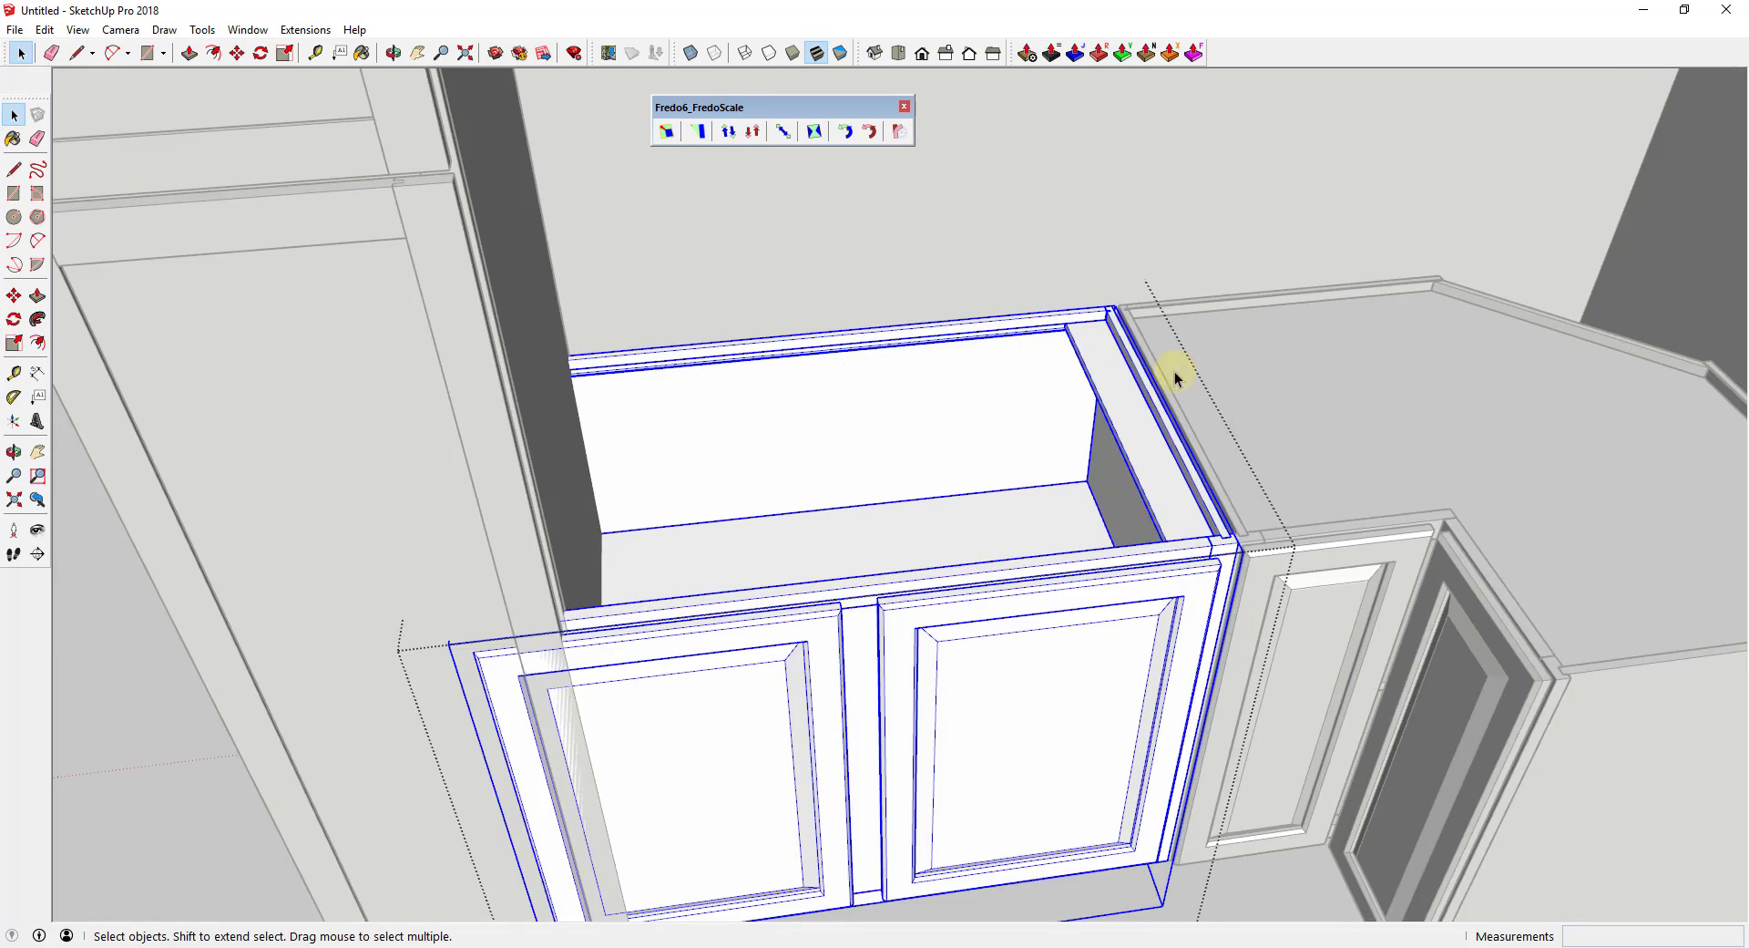
{"action": "middle_click_drag", "start_coordinate": [1174, 370], "coordinate": [1035, 379]}
{"action": "scroll", "coordinate": [1156, 340], "scroll_direction": "up", "scroll_amount": 4}
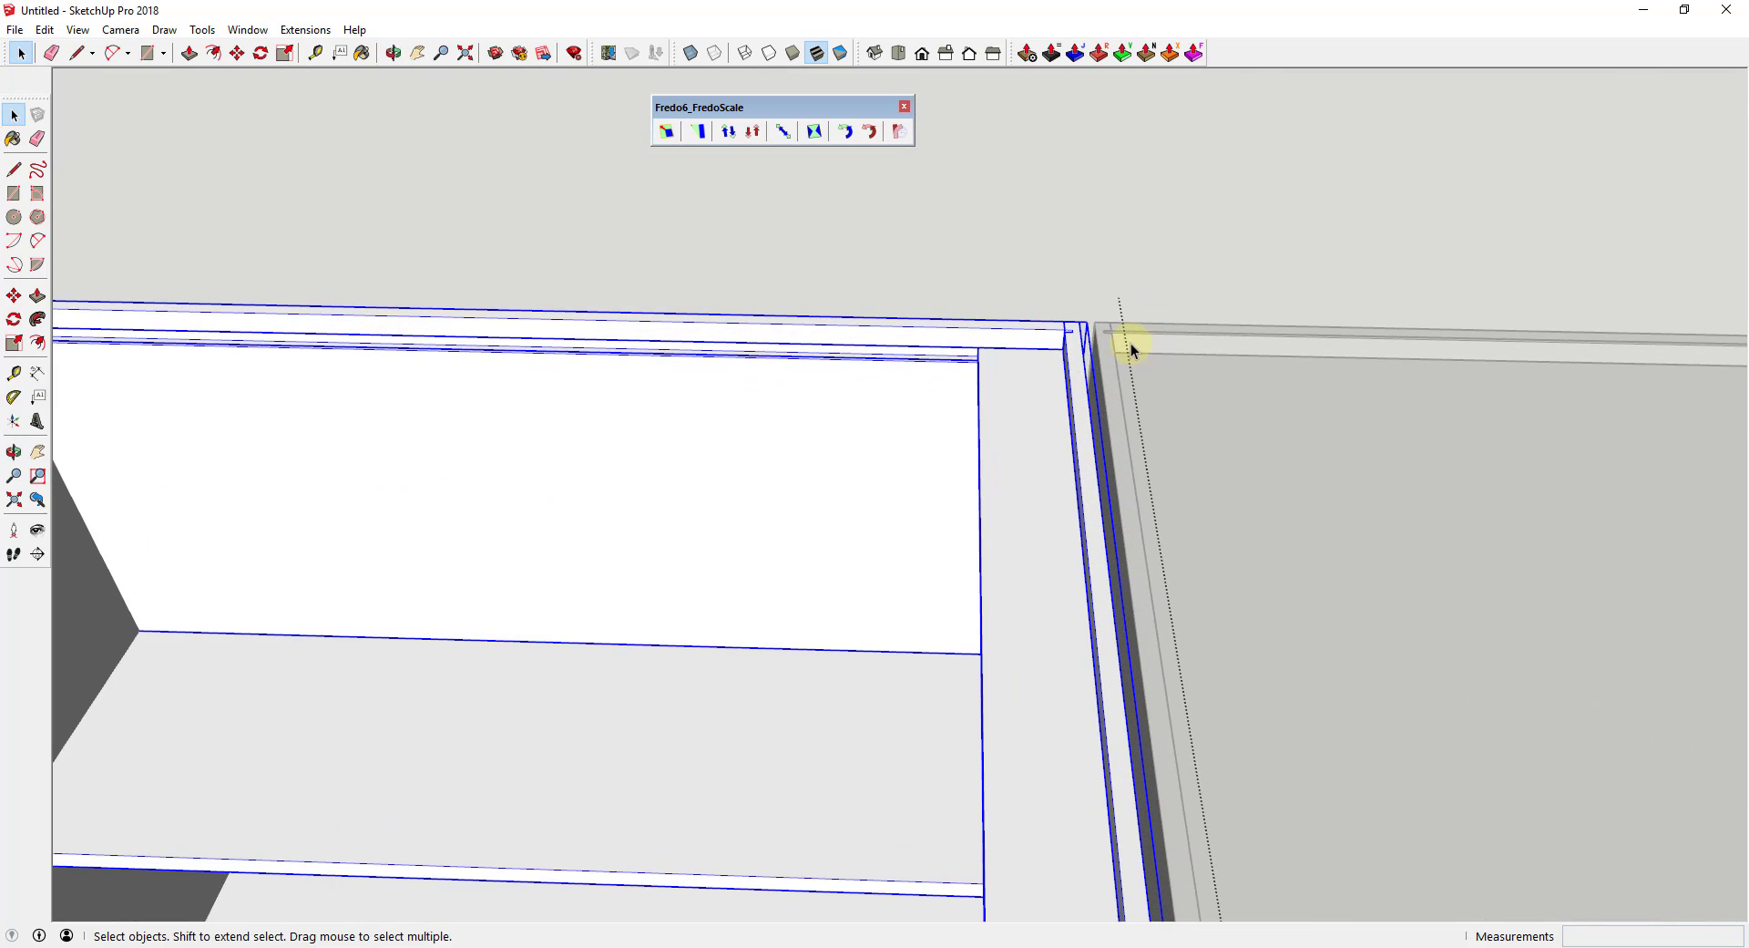
{"action": "scroll", "coordinate": [1129, 343], "scroll_direction": "down", "scroll_amount": 4}
{"action": "key", "text": "l"}
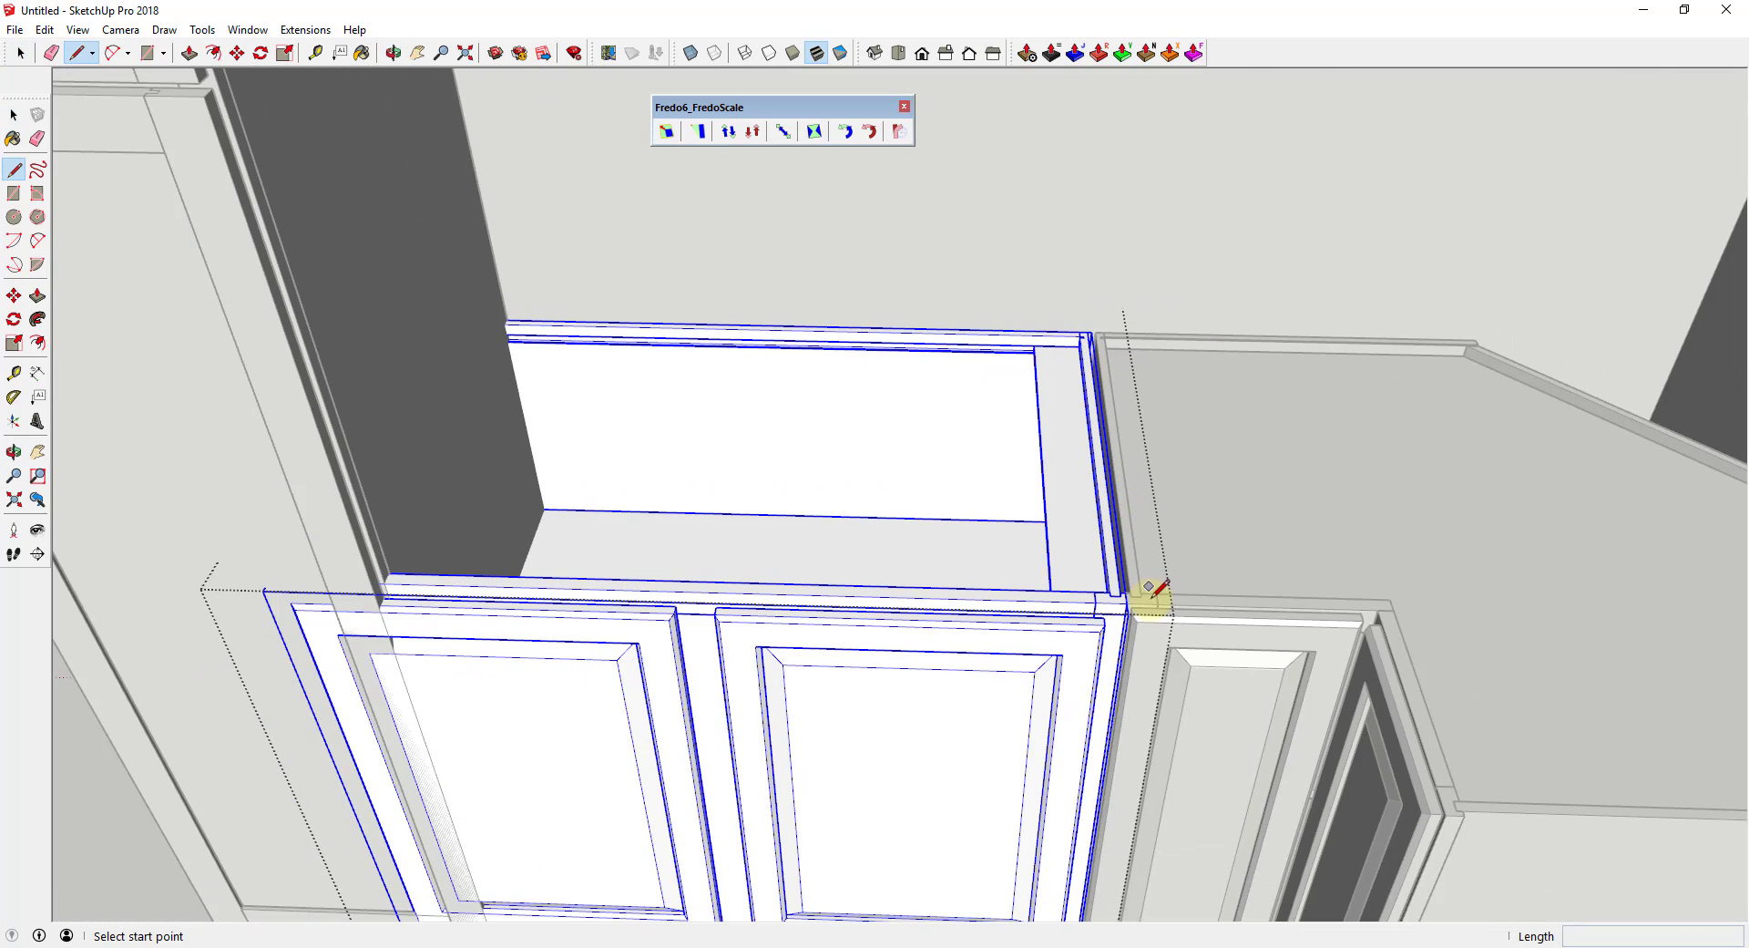
{"action": "middle_click_drag", "start_coordinate": [1152, 593], "coordinate": [1124, 637]}
{"action": "scroll", "coordinate": [1124, 637], "scroll_direction": "up", "scroll_amount": 4}
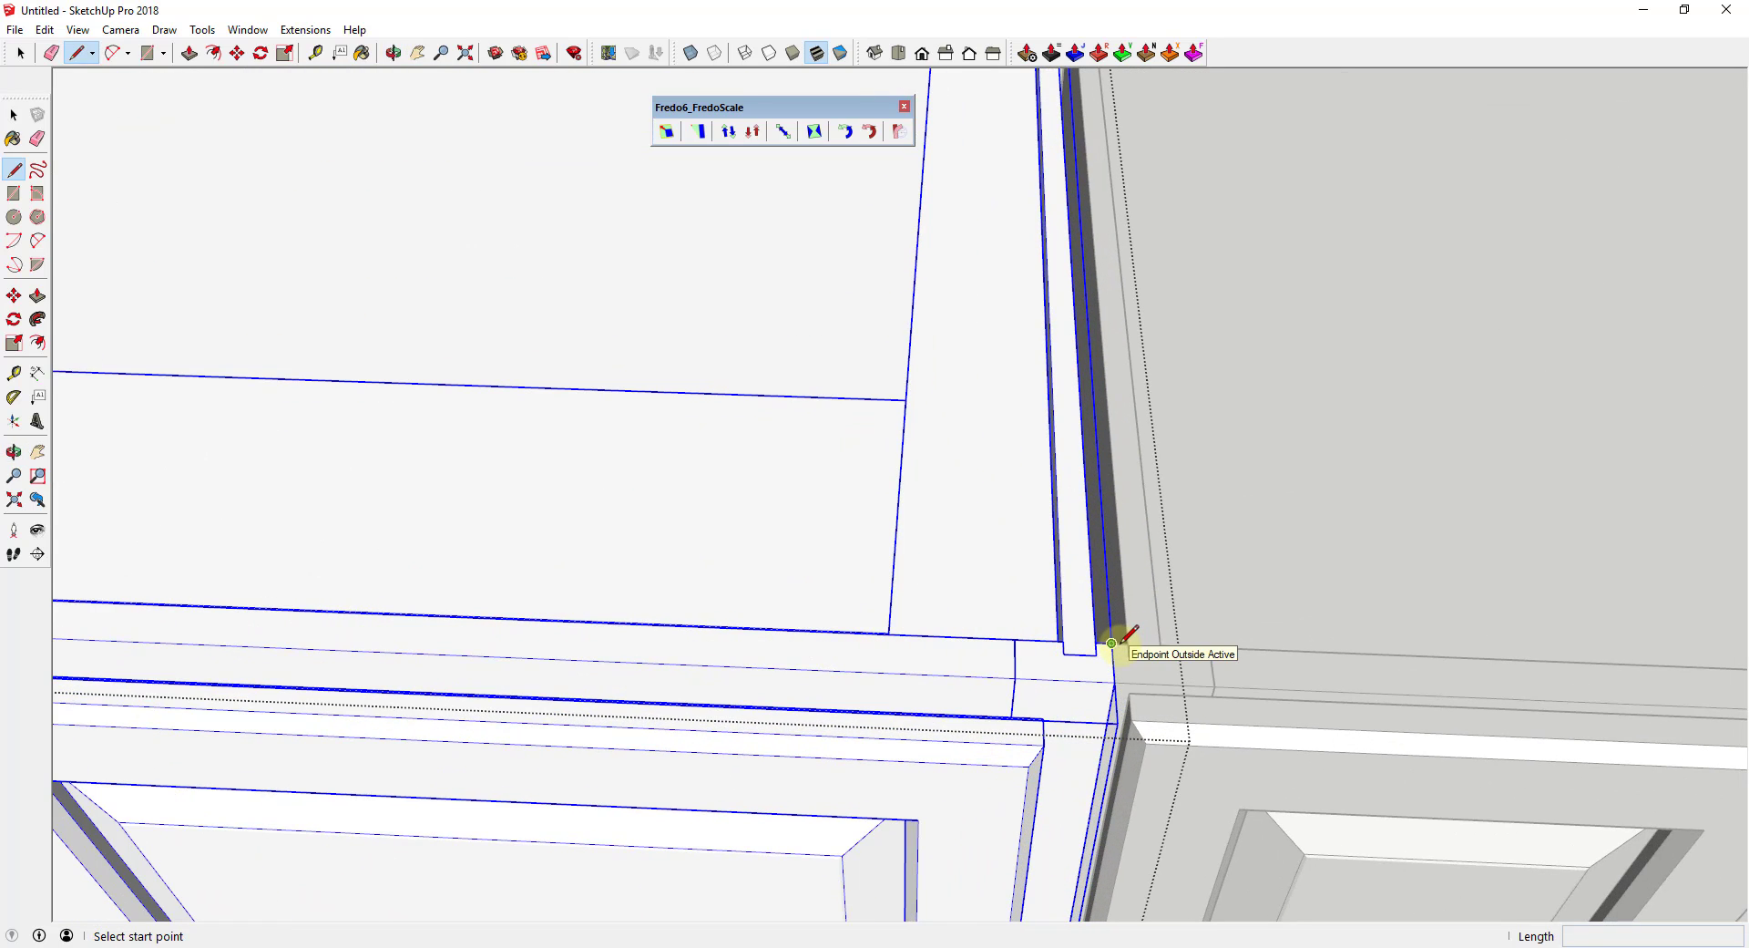
{"action": "left_click", "coordinate": [1112, 643]}
{"action": "scroll", "coordinate": [1116, 637], "scroll_direction": "down", "scroll_amount": 4}
{"action": "key", "text": "space"}
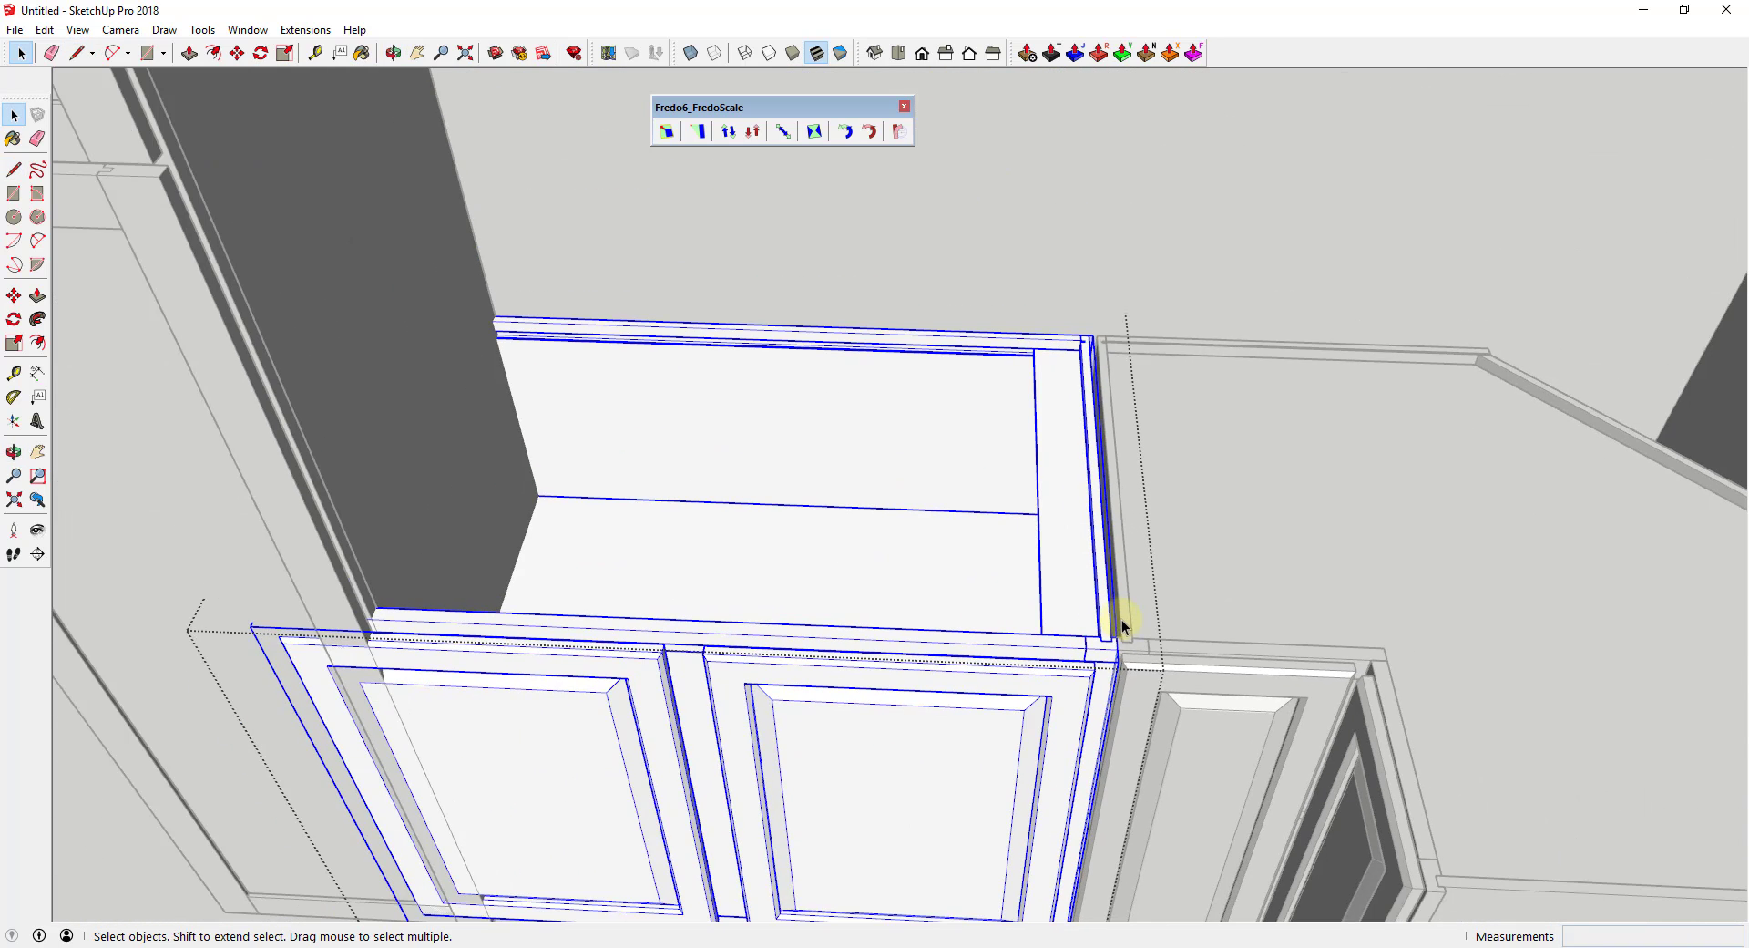
- Draw a line along the base cabinet's top front rail from the corner cabinet's side to the tall cabinet's side
{"action": "scroll", "coordinate": [1126, 631], "scroll_direction": "up", "scroll_amount": 1}
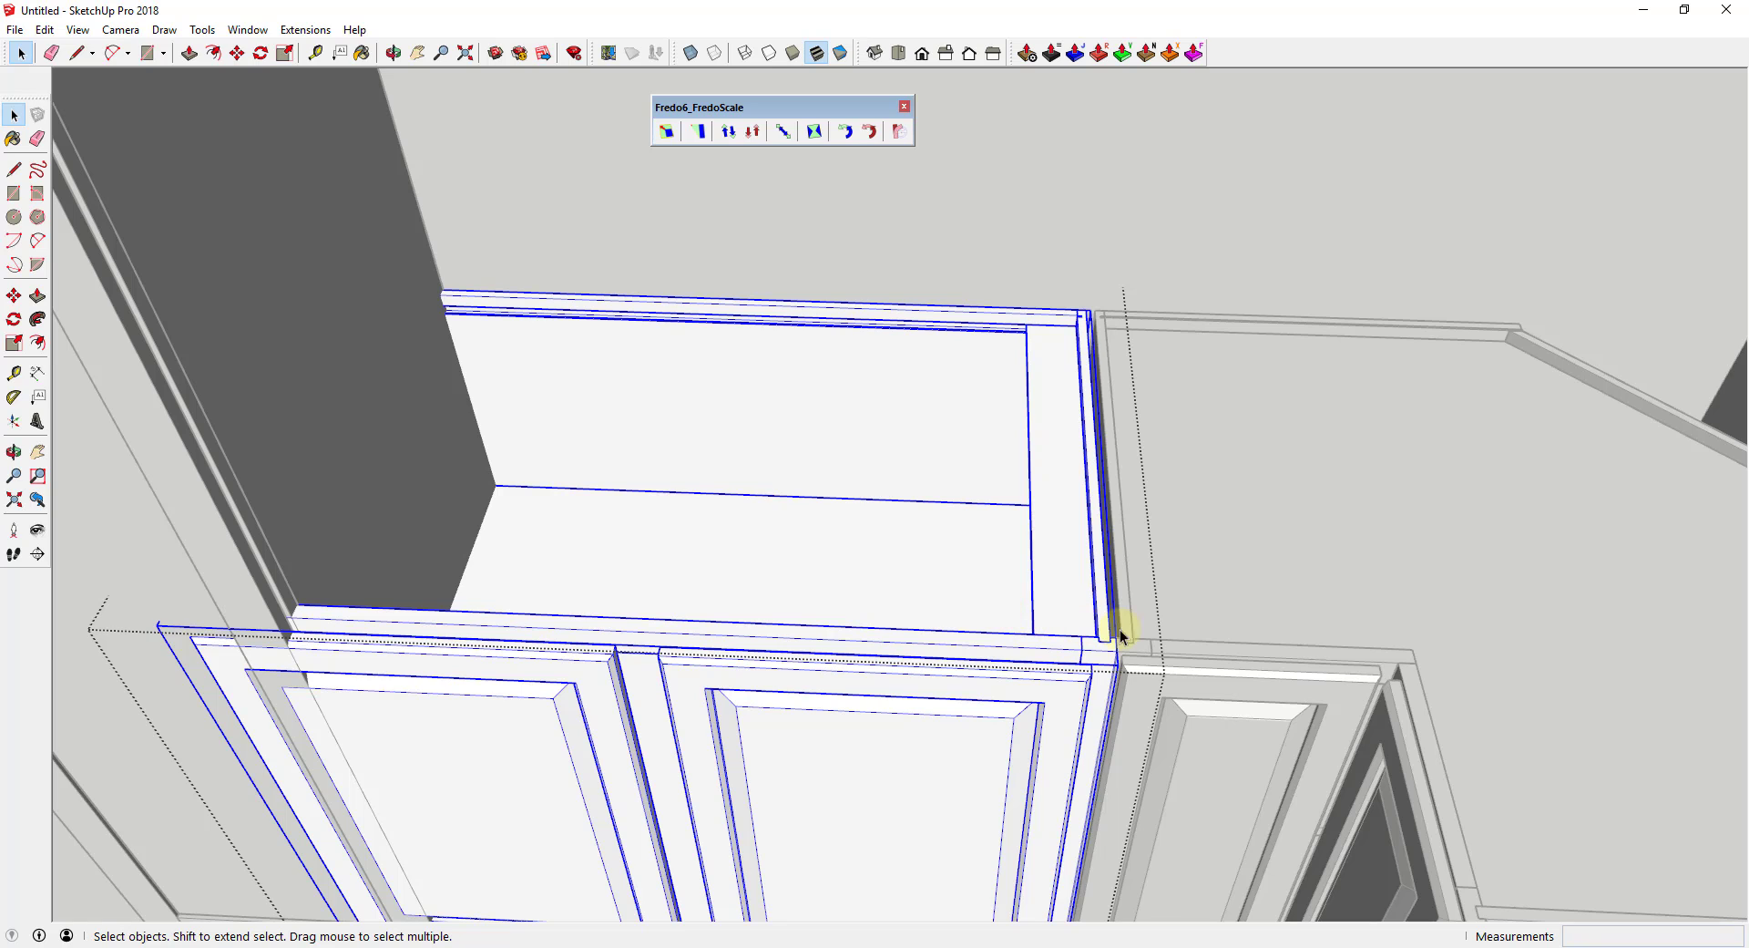
{"action": "key", "text": "l"}
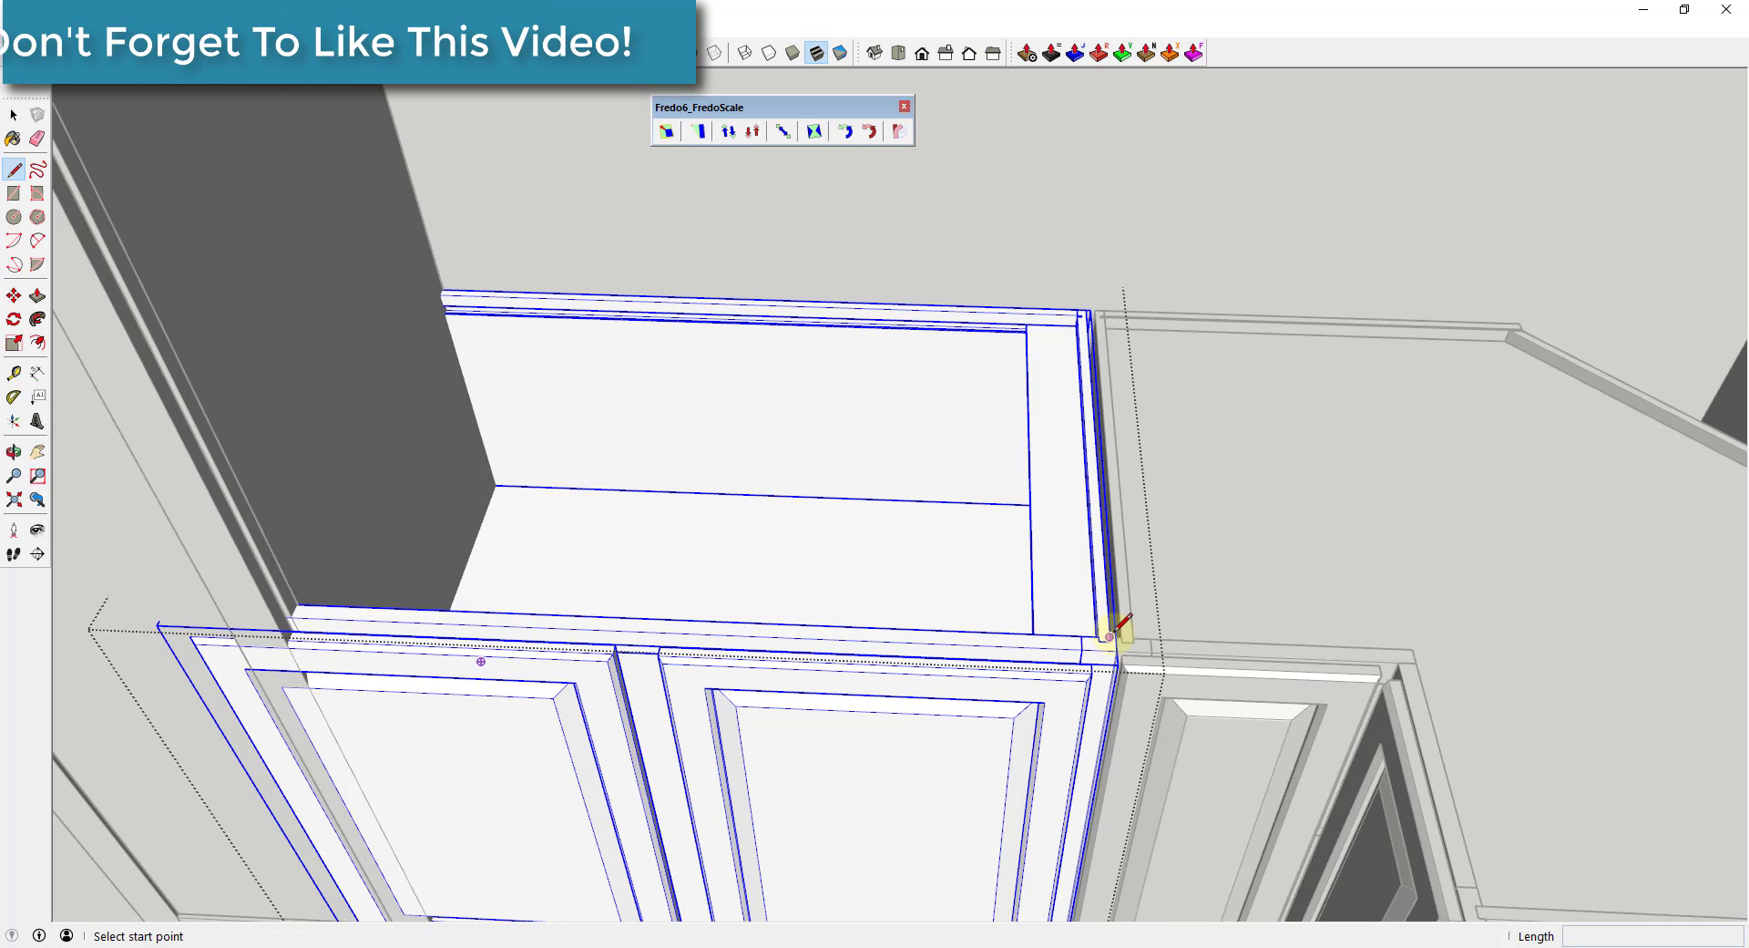
{"action": "left_click", "coordinate": [1117, 636]}
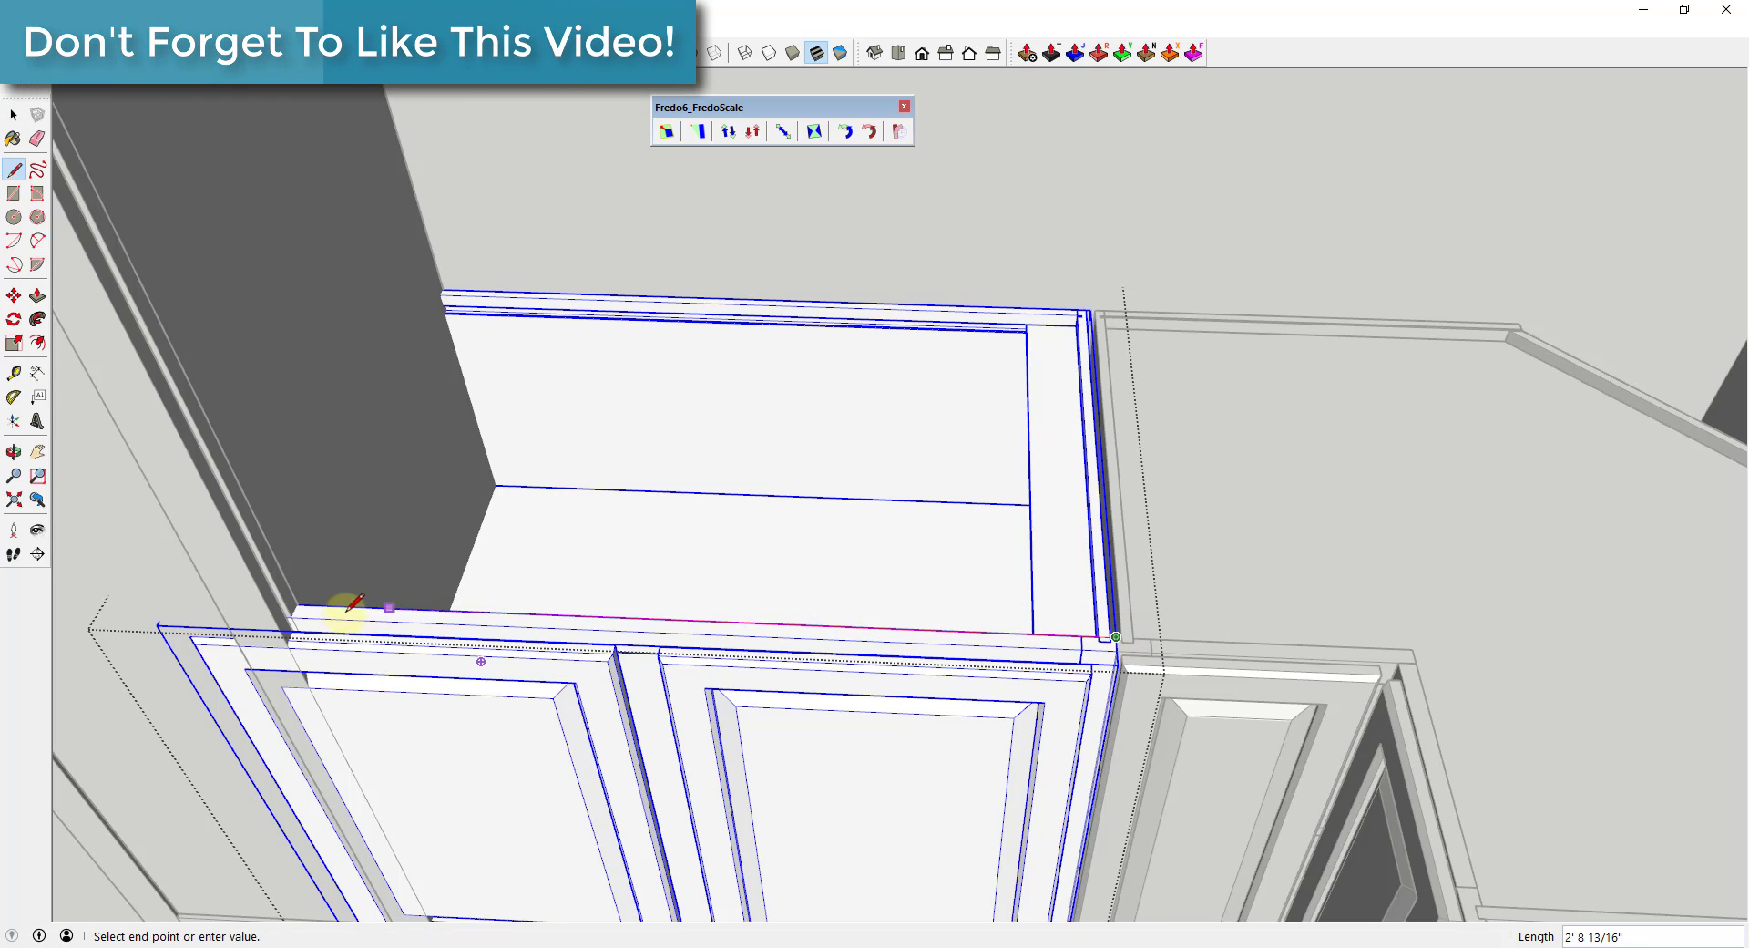
{"action": "left_click", "coordinate": [297, 602]}
{"action": "key", "text": "space"}
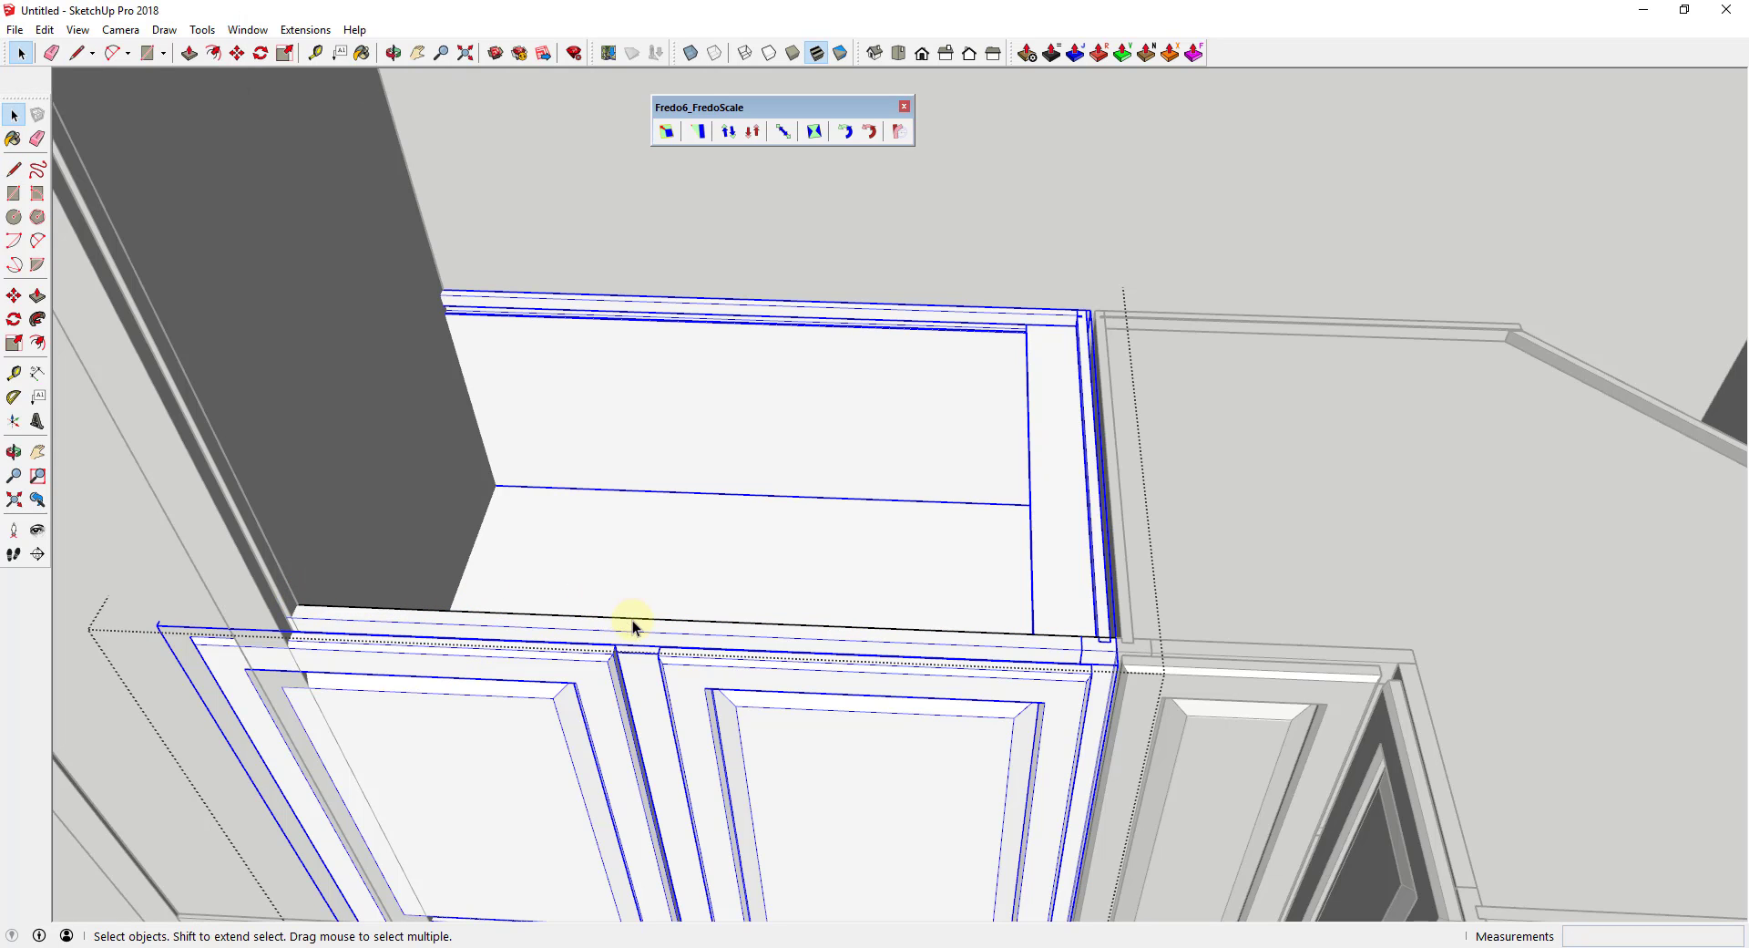
- Move the two-door base cabinet 2 3/4" along its front rail so its midpoint meets the midpoint of the drawn line
{"action": "left_click", "coordinate": [642, 624]}
{"action": "scroll", "coordinate": [777, 617], "scroll_direction": "down", "scroll_amount": 5}
{"action": "middle_click_drag", "start_coordinate": [941, 644], "coordinate": [1105, 484]}
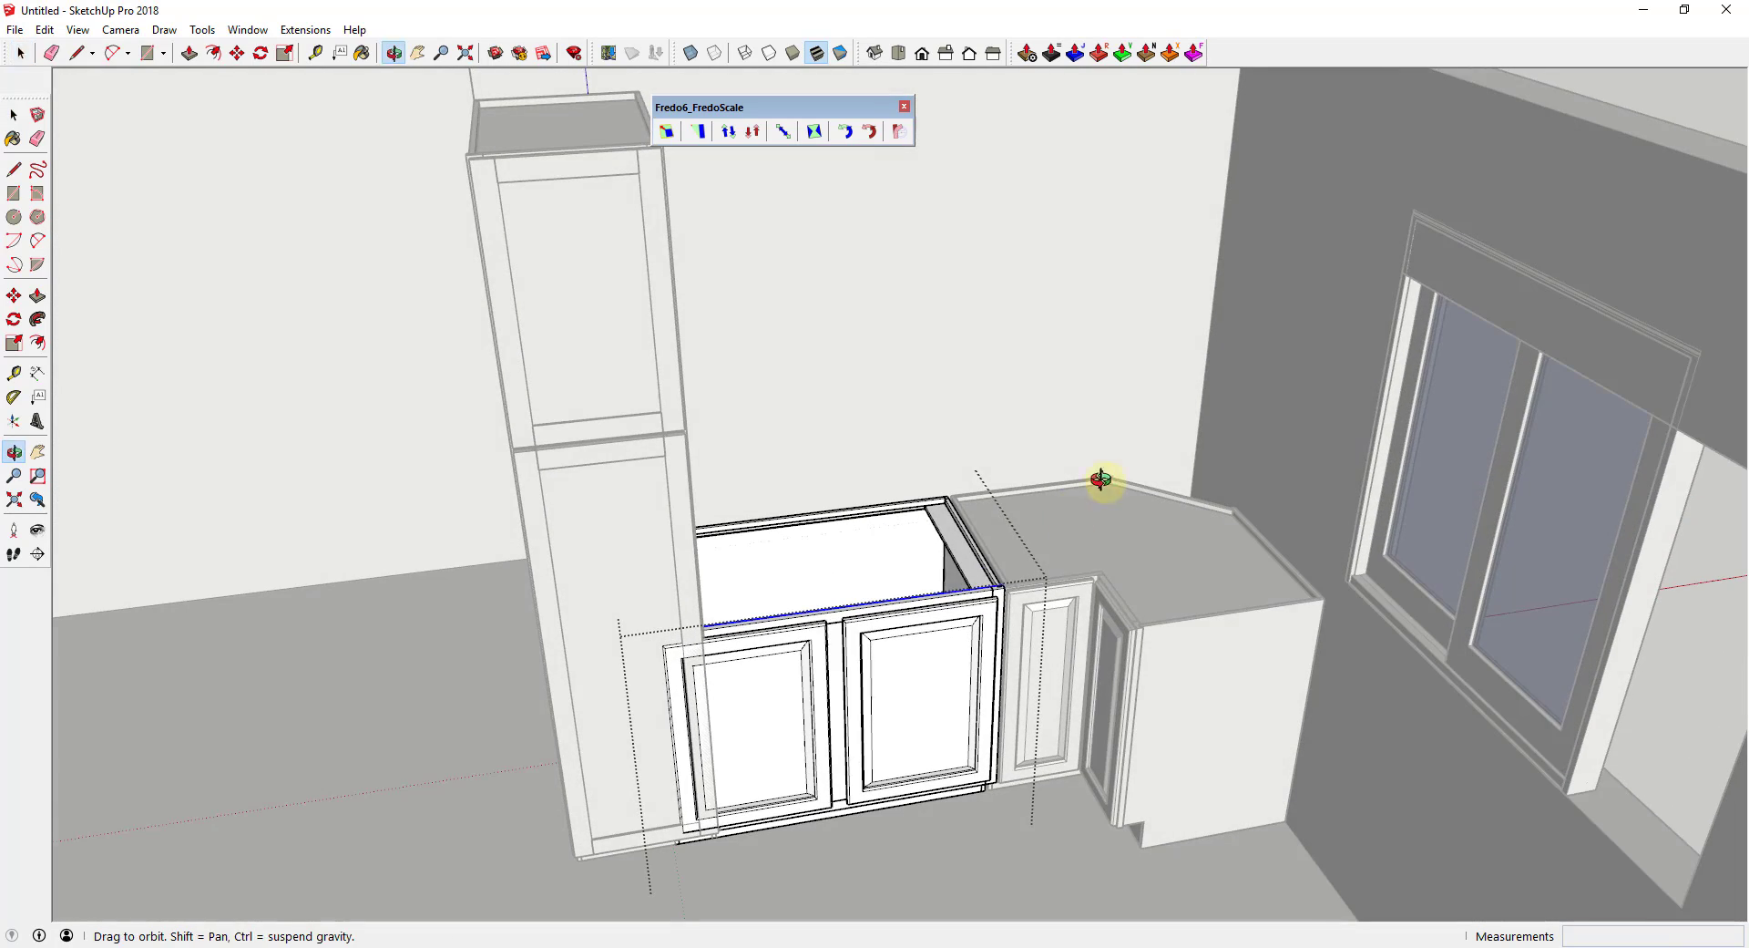
{"action": "left_click", "coordinate": [839, 629]}
{"action": "scroll", "coordinate": [837, 637], "scroll_direction": "up", "scroll_amount": 4}
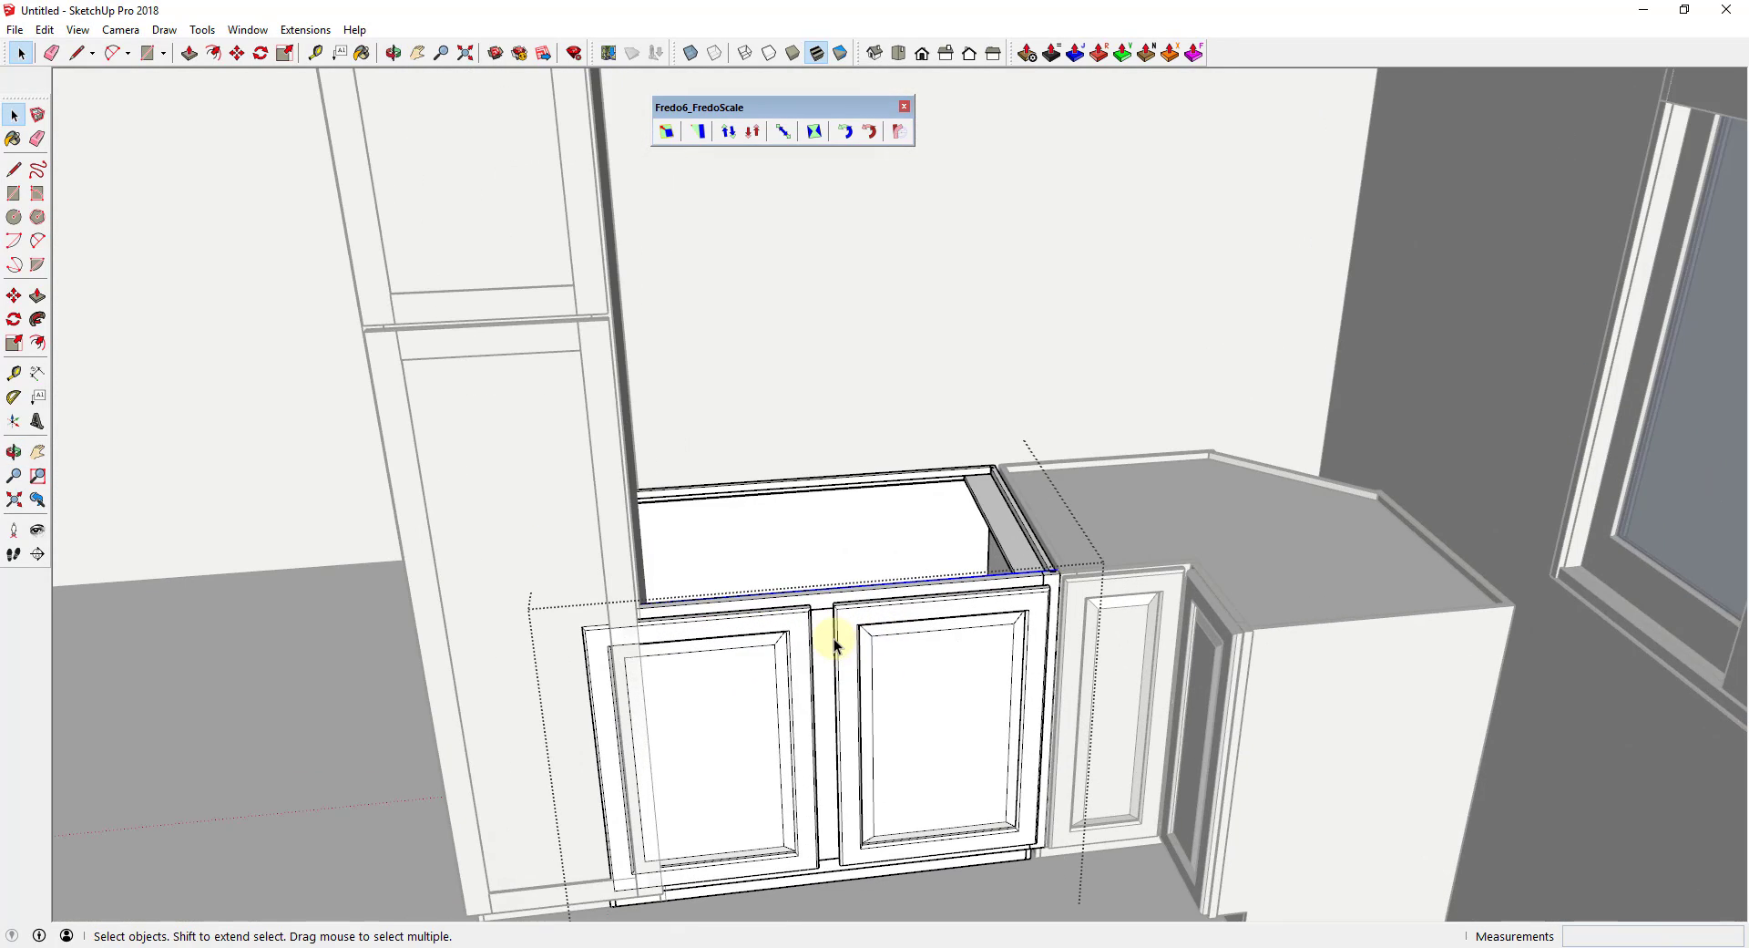
{"action": "key", "text": "m"}
{"action": "scroll", "coordinate": [820, 620], "scroll_direction": "up", "scroll_amount": 4}
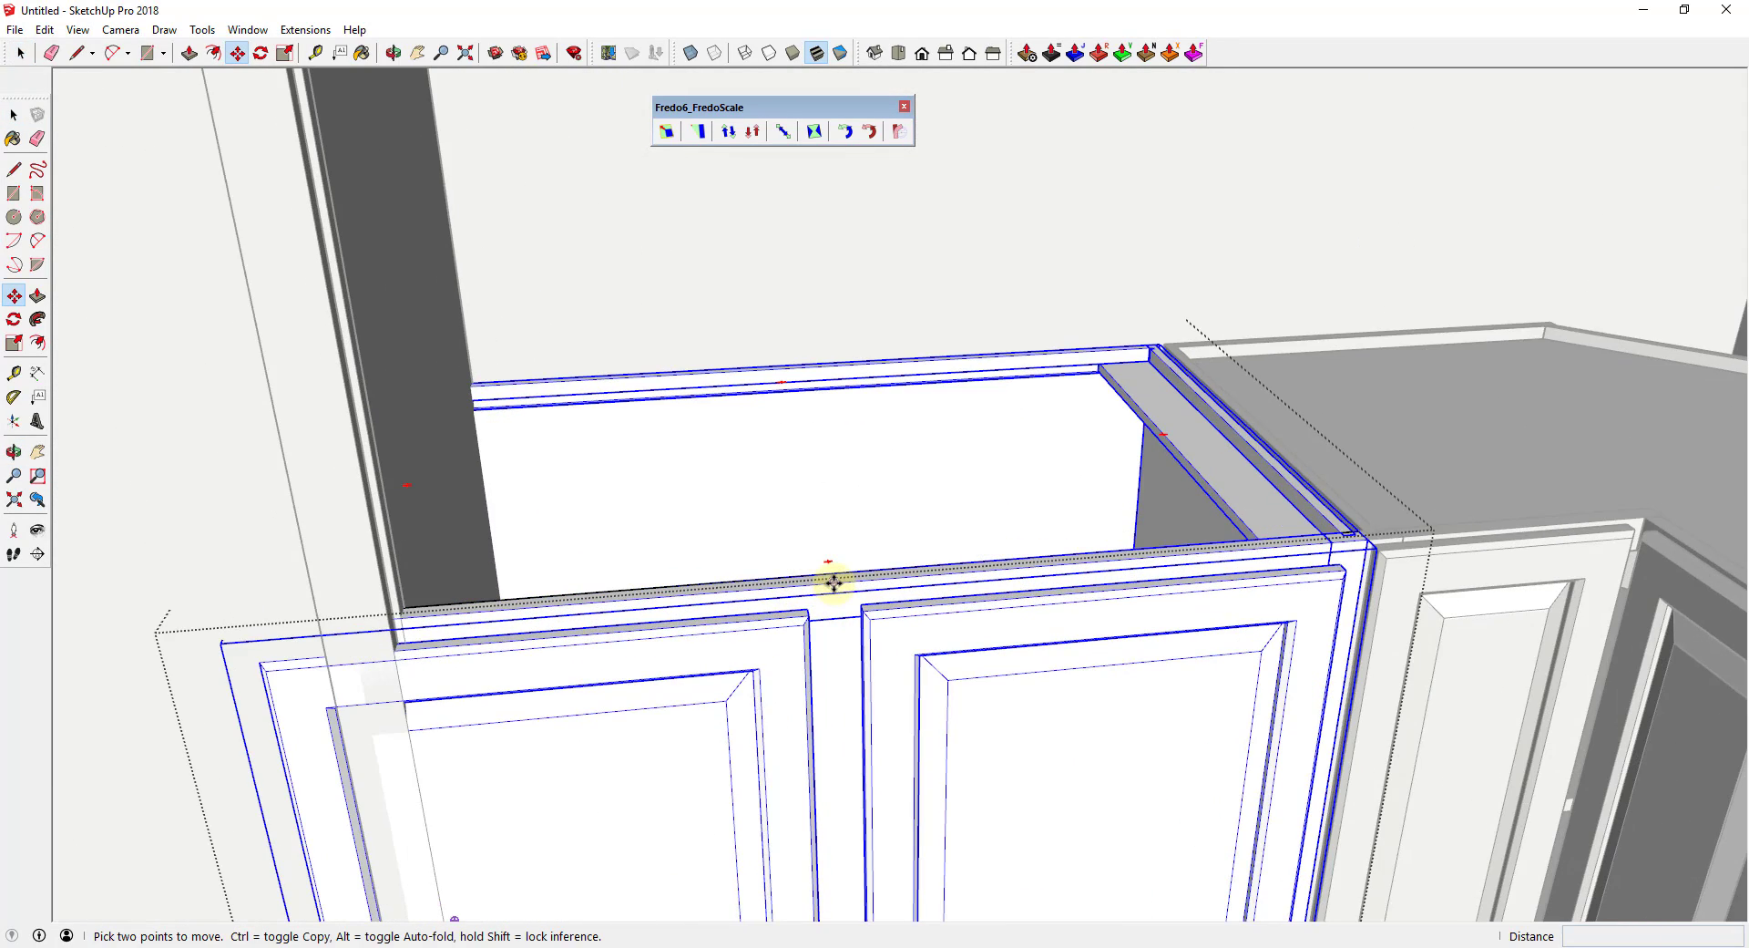
{"action": "left_click", "coordinate": [836, 581]}
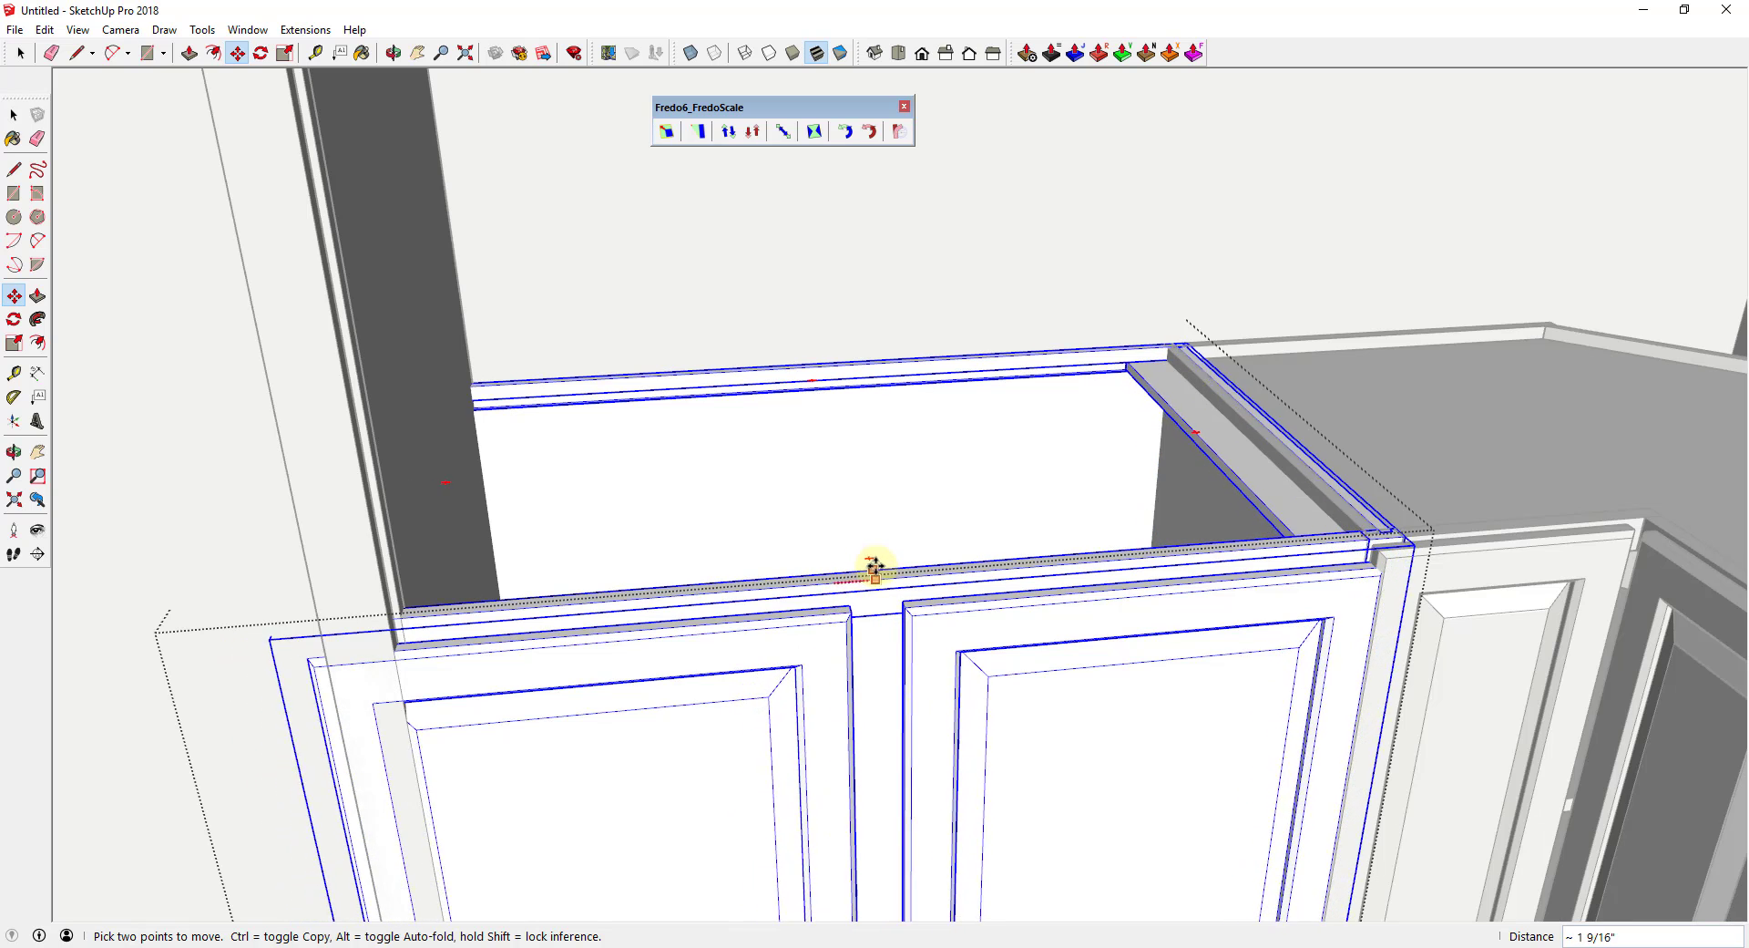
{"action": "left_click", "coordinate": [910, 567]}
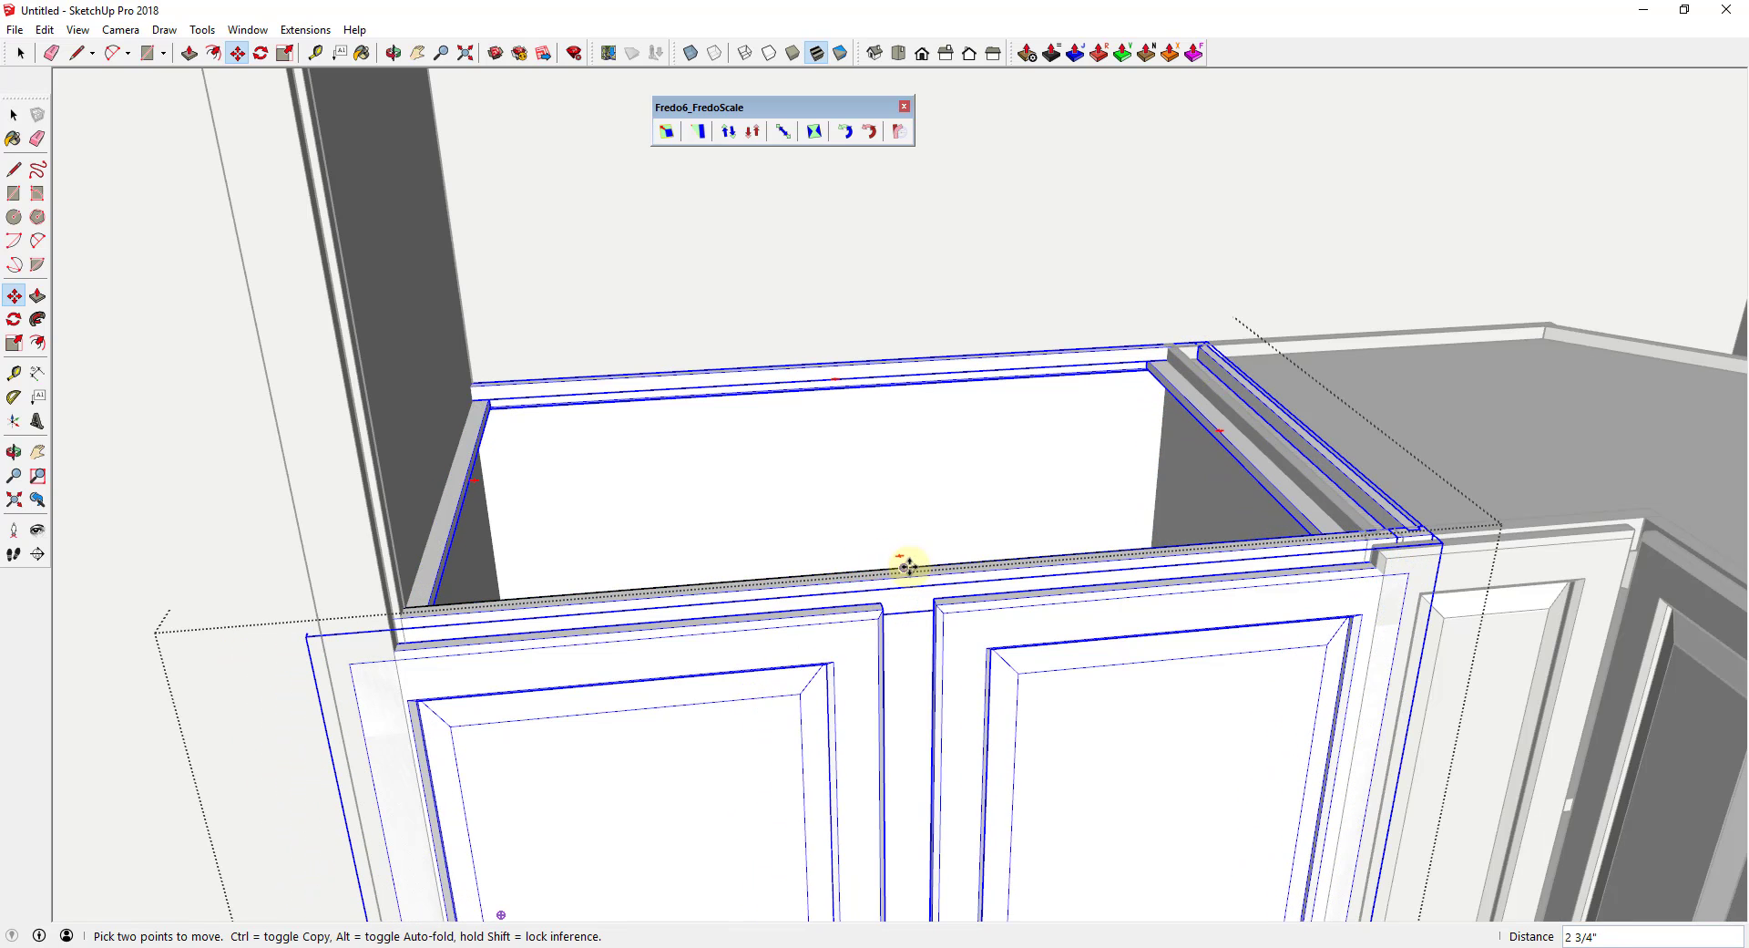
{"action": "key", "text": "space"}
- Set up Box Stretching from center on the base cabinet, with the dividers running through both door panels
{"action": "scroll", "coordinate": [1072, 534], "scroll_direction": "down", "scroll_amount": 3}
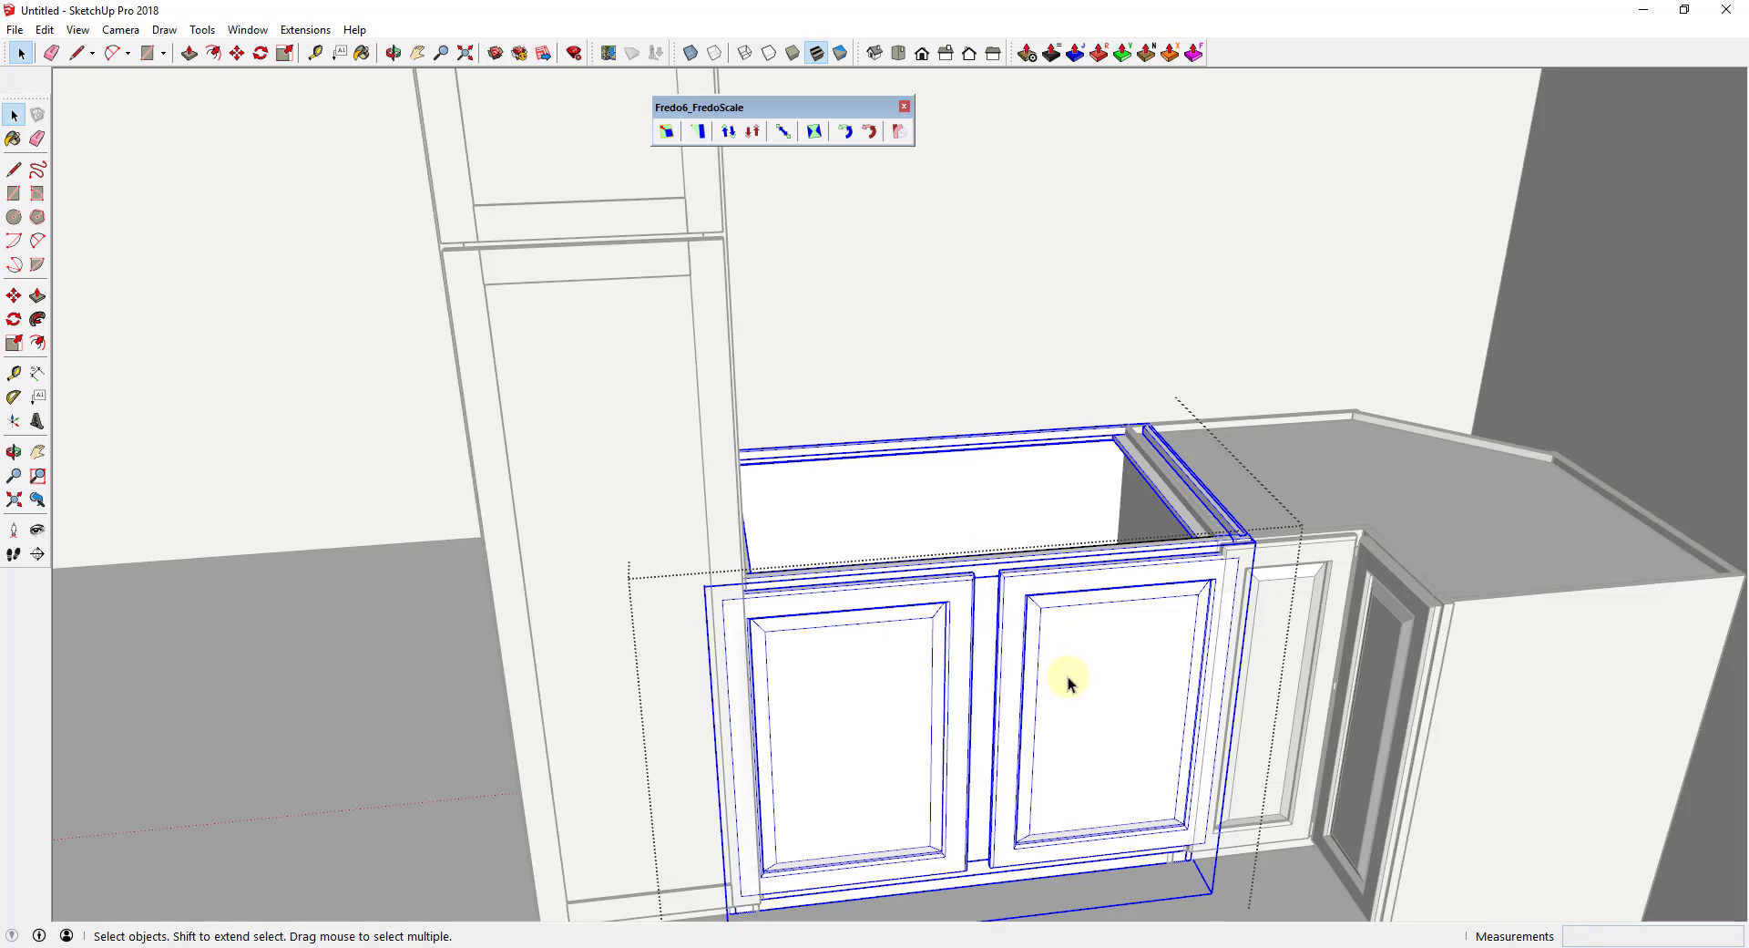
{"action": "left_click", "coordinate": [782, 131]}
{"action": "middle_click_drag", "start_coordinate": [1094, 632], "coordinate": [1142, 545]}
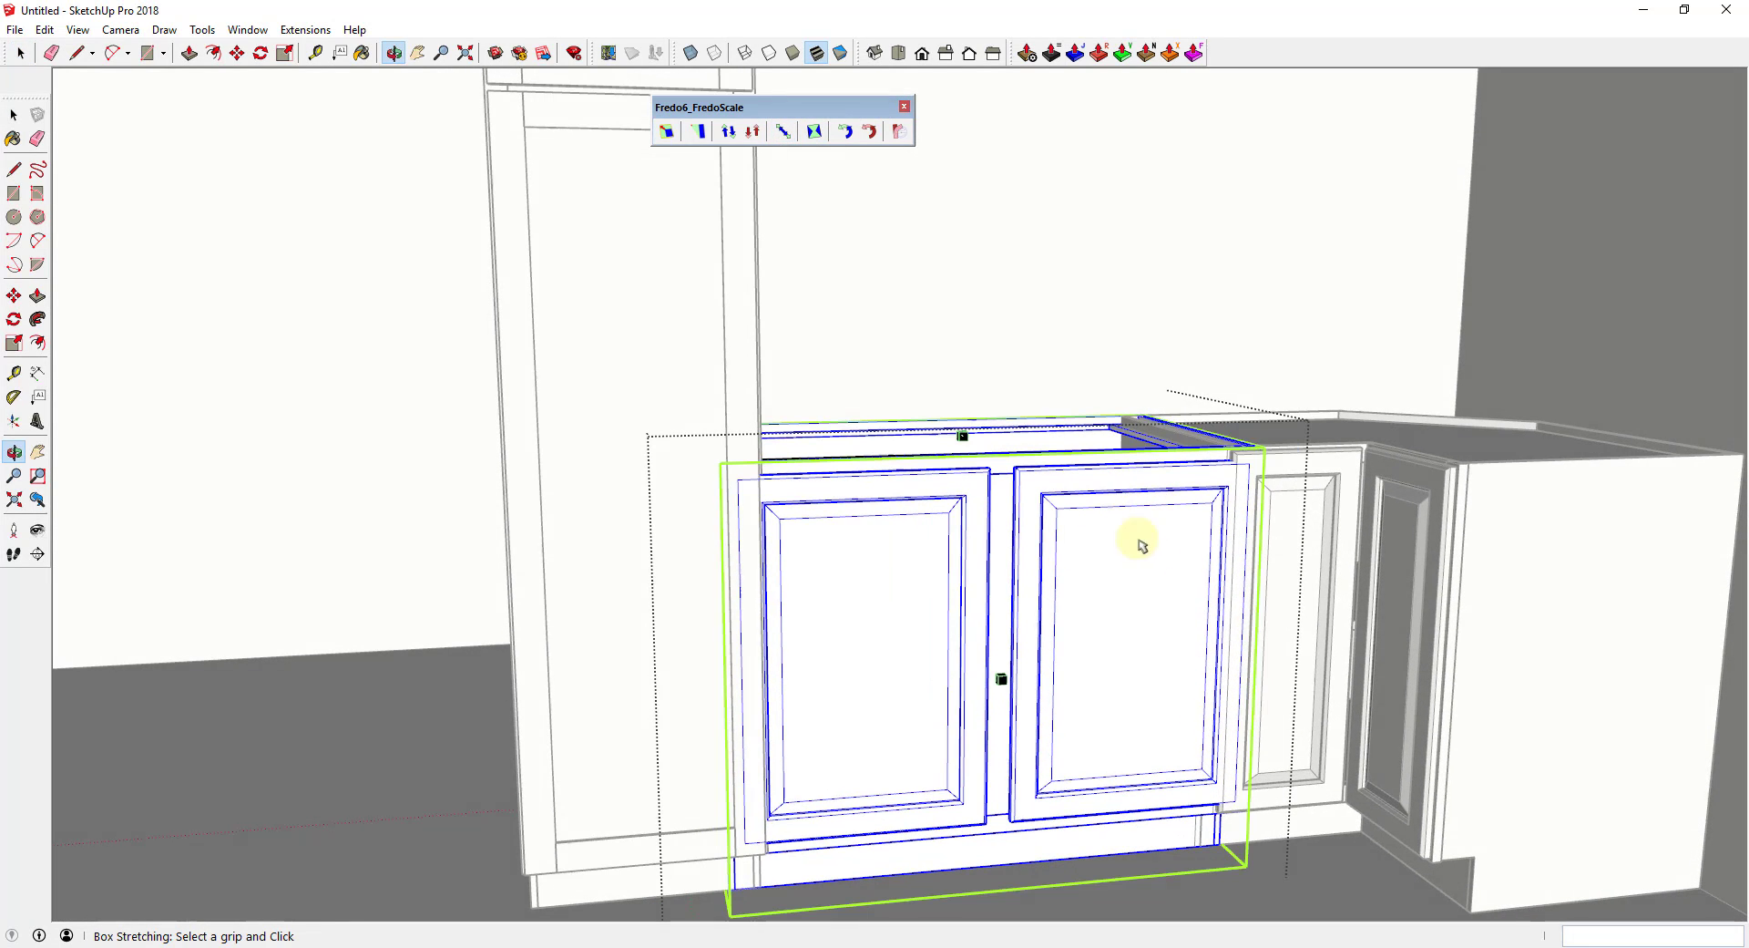
{"action": "right_click", "coordinate": [1128, 605]}
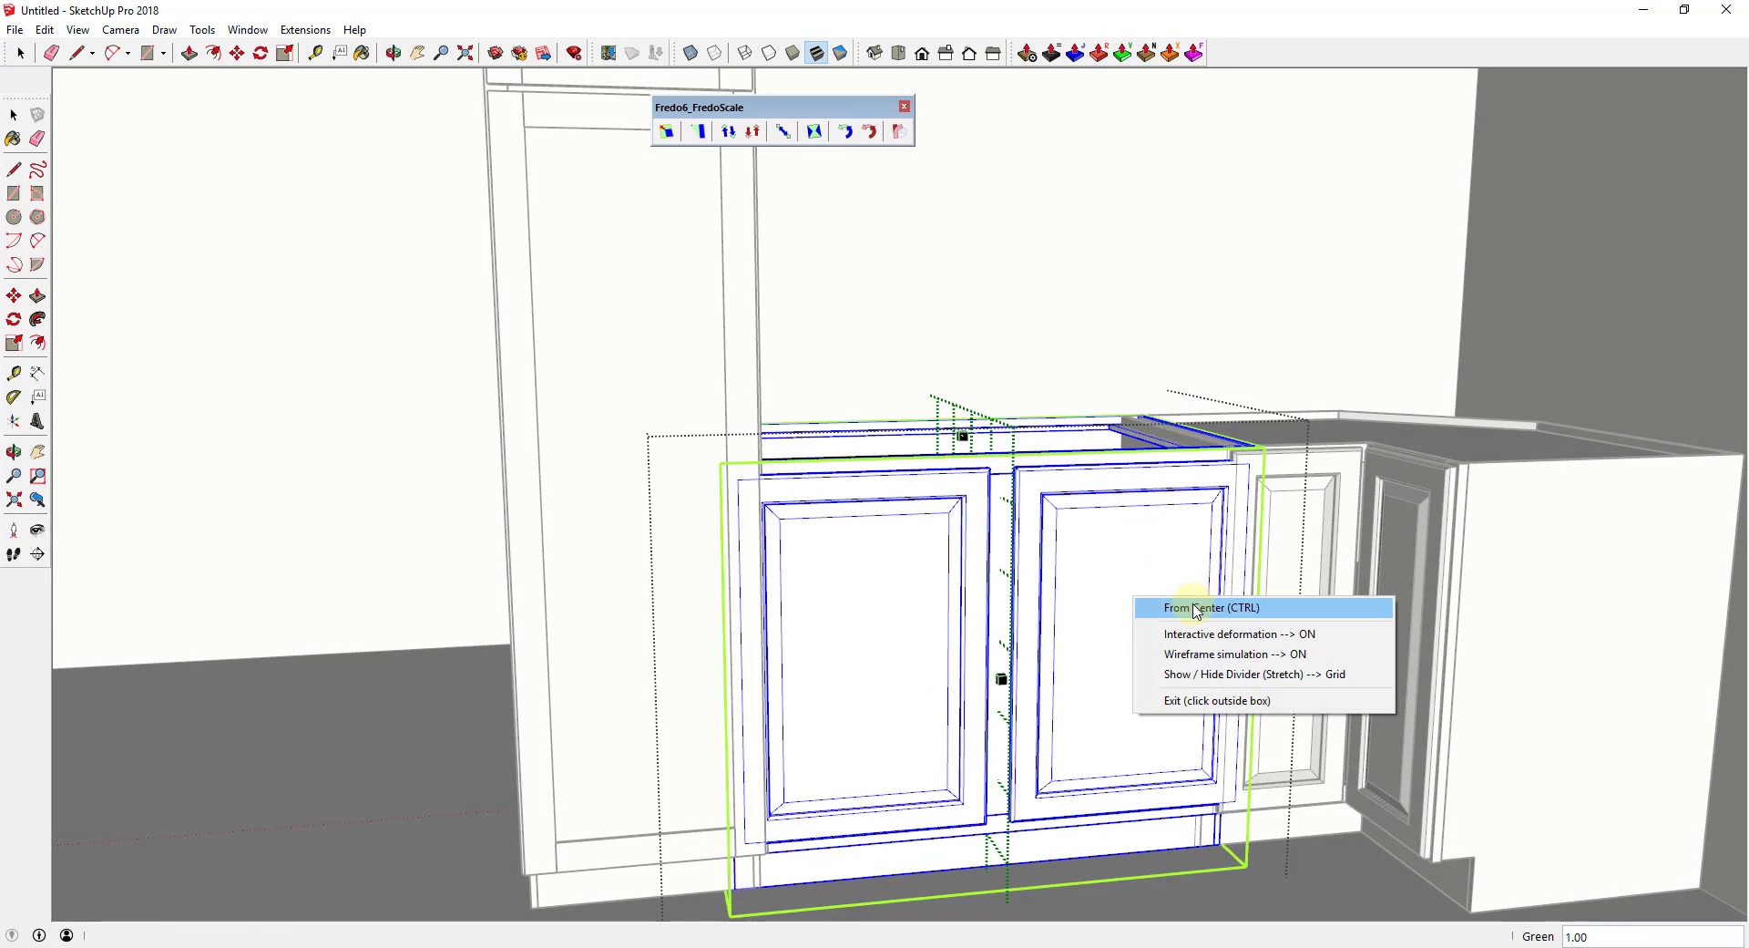
{"action": "left_click", "coordinate": [1165, 602]}
{"action": "left_click_drag", "start_coordinate": [1007, 572], "coordinate": [1137, 566]}
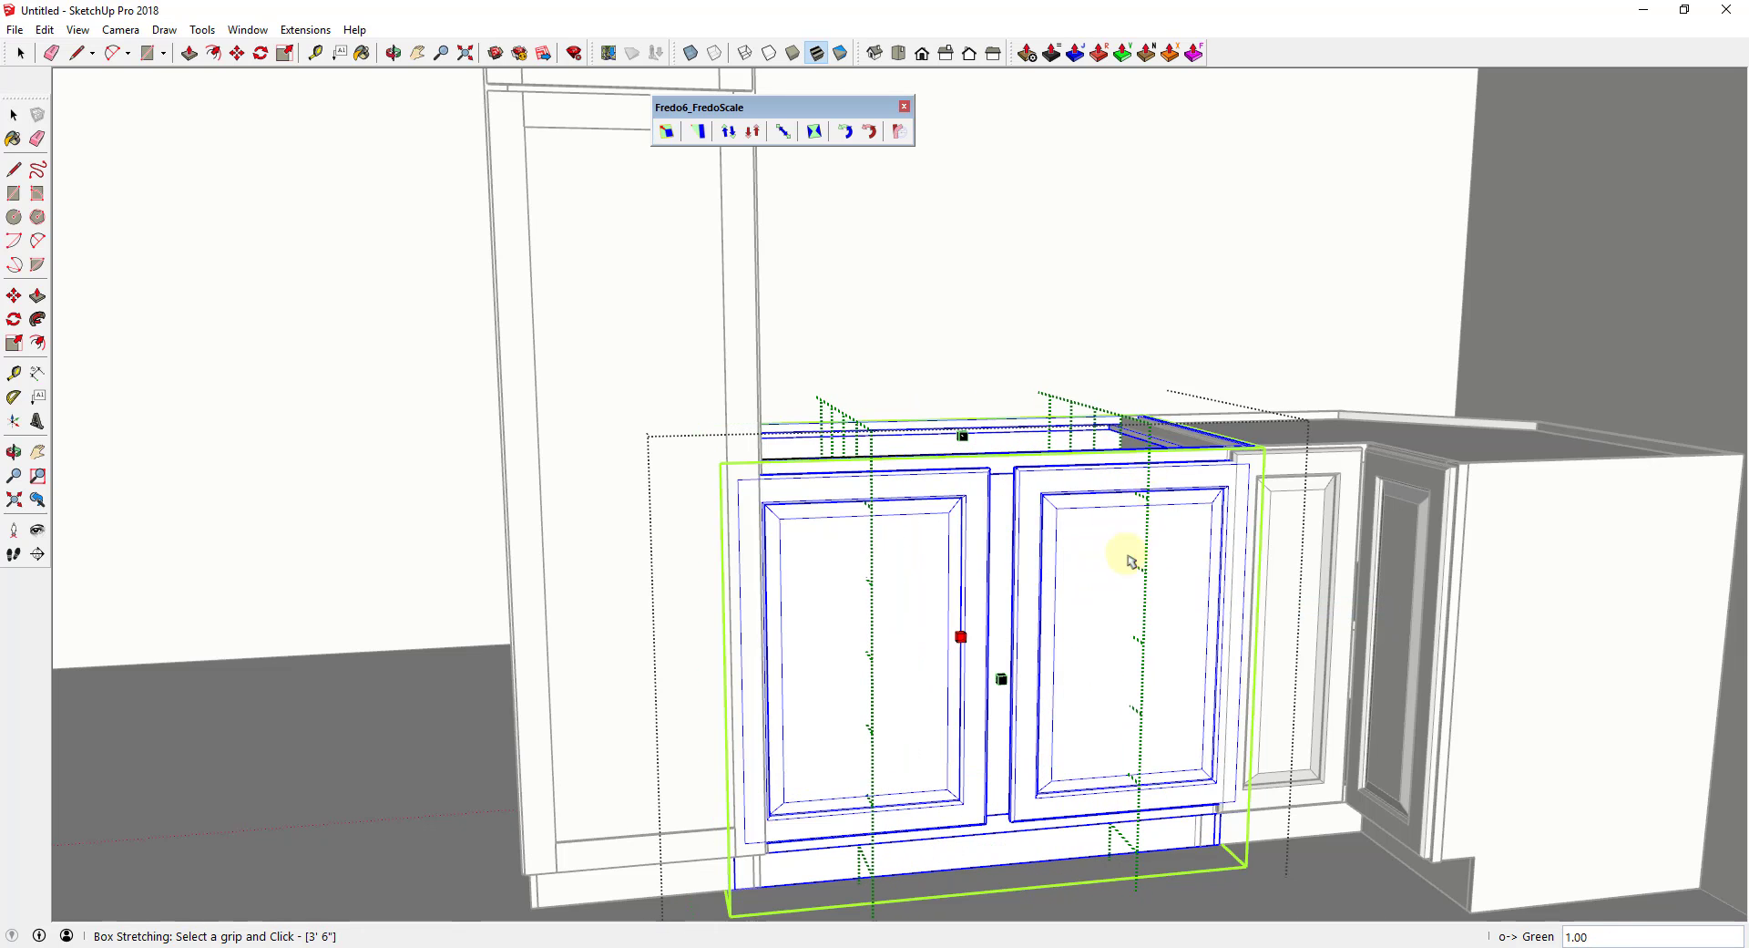
- Narrow the base cabinet from its center to about 2' 10 7/8" so it fits between the tall and corner cabinets
{"action": "left_click", "coordinate": [1191, 623]}
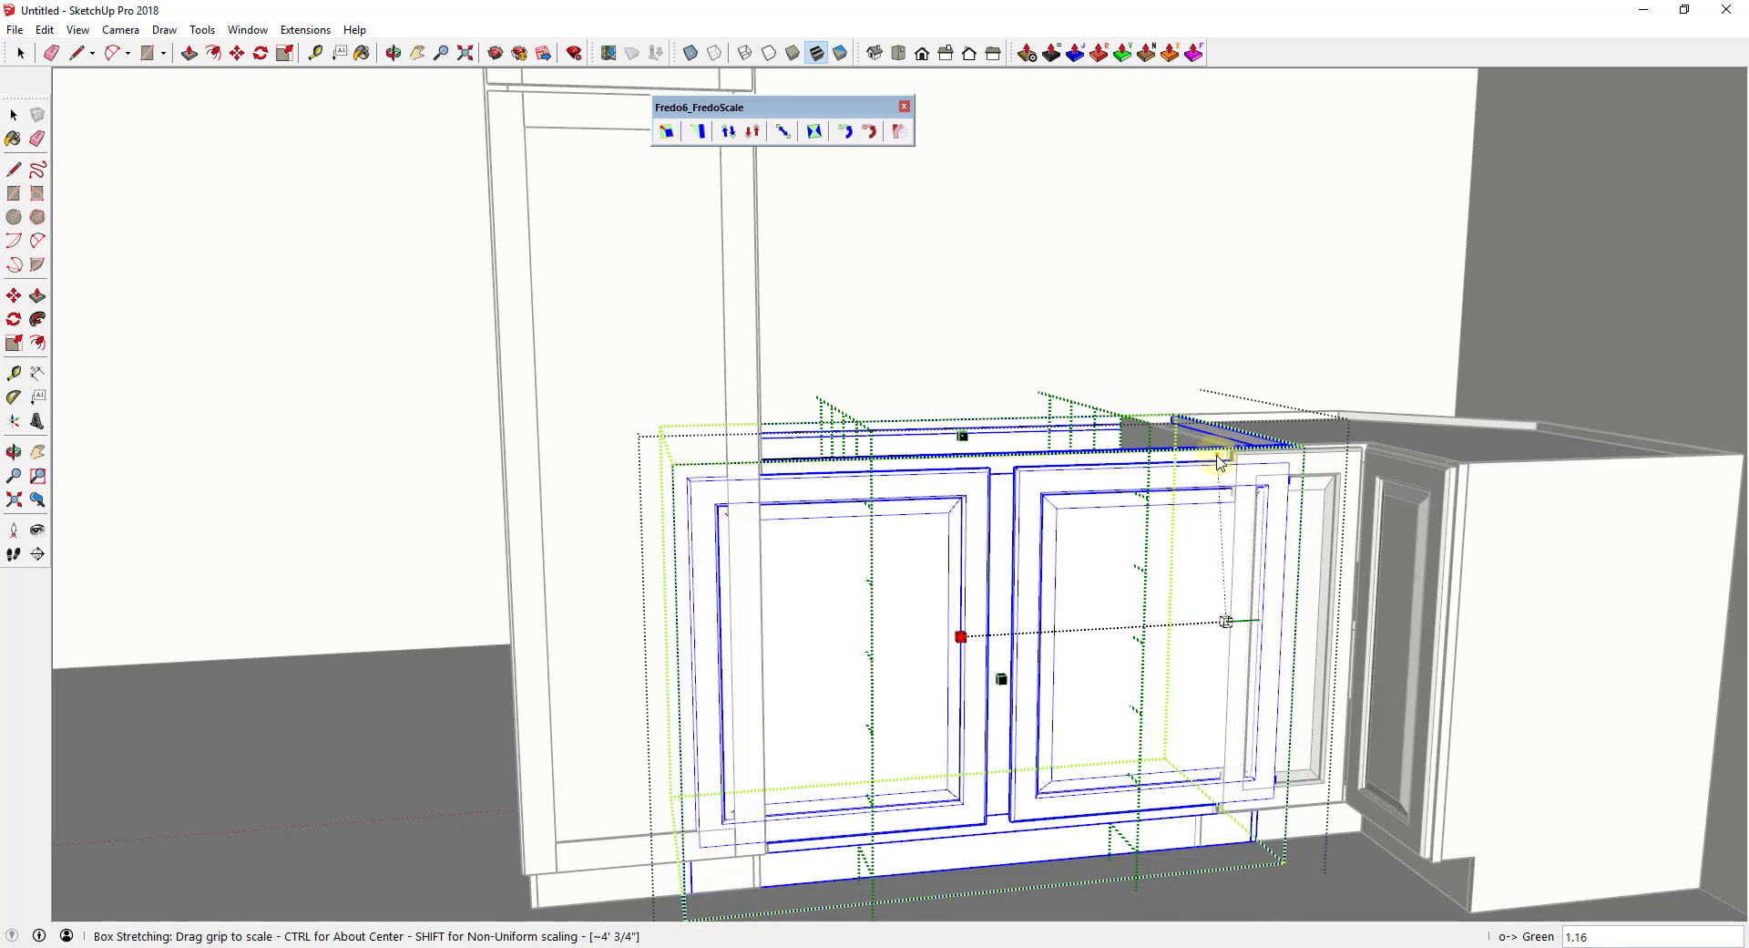
{"action": "left_click", "coordinate": [1191, 480]}
{"action": "middle_click_drag", "start_coordinate": [1184, 488], "coordinate": [1080, 842]}
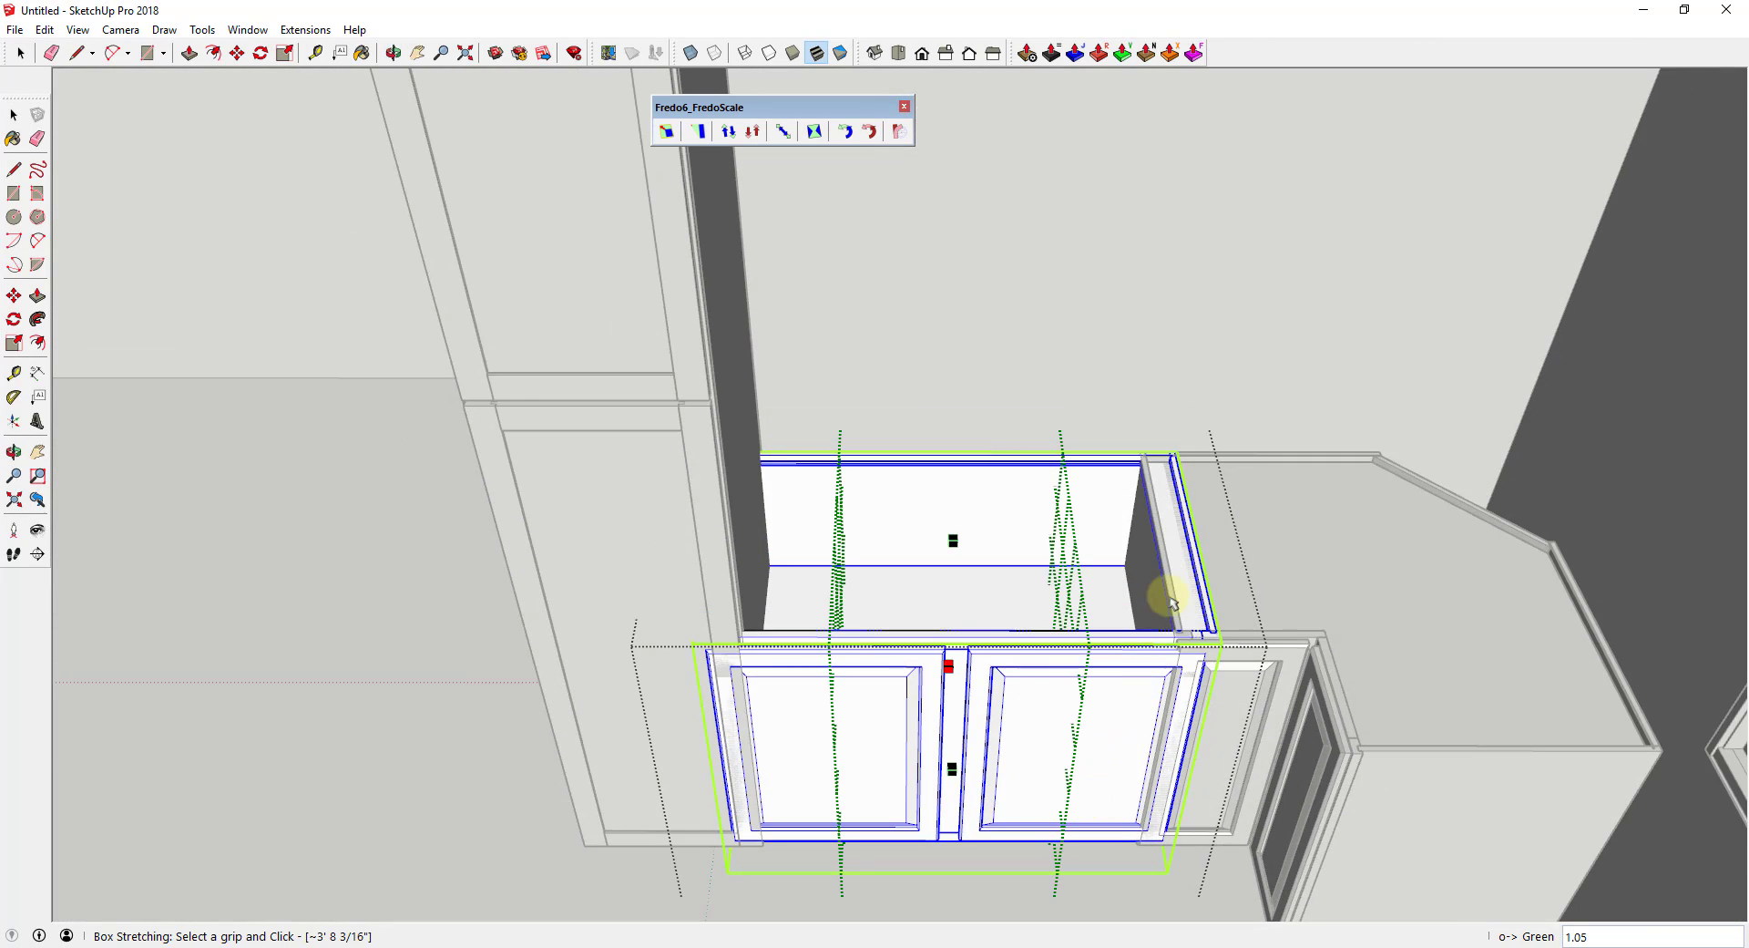
{"action": "left_click", "coordinate": [1160, 675]}
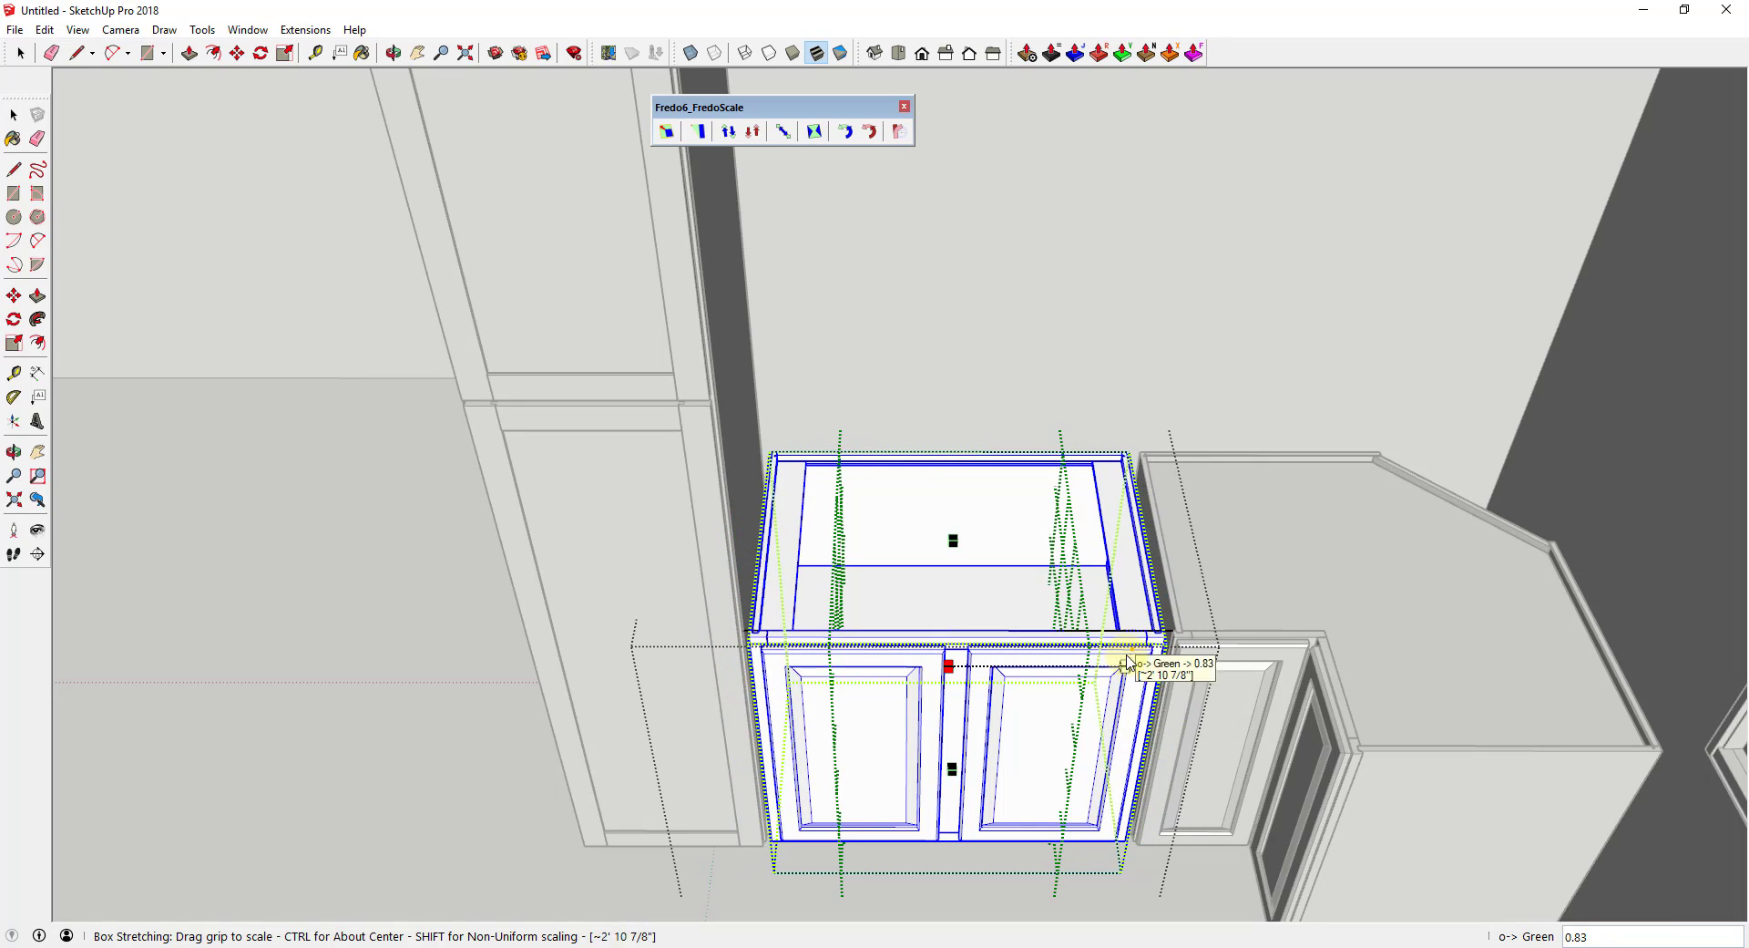
{"action": "left_click", "coordinate": [1132, 655]}
{"action": "scroll", "coordinate": [1207, 617], "scroll_direction": "up", "scroll_amount": 5}
{"action": "key", "text": "space"}
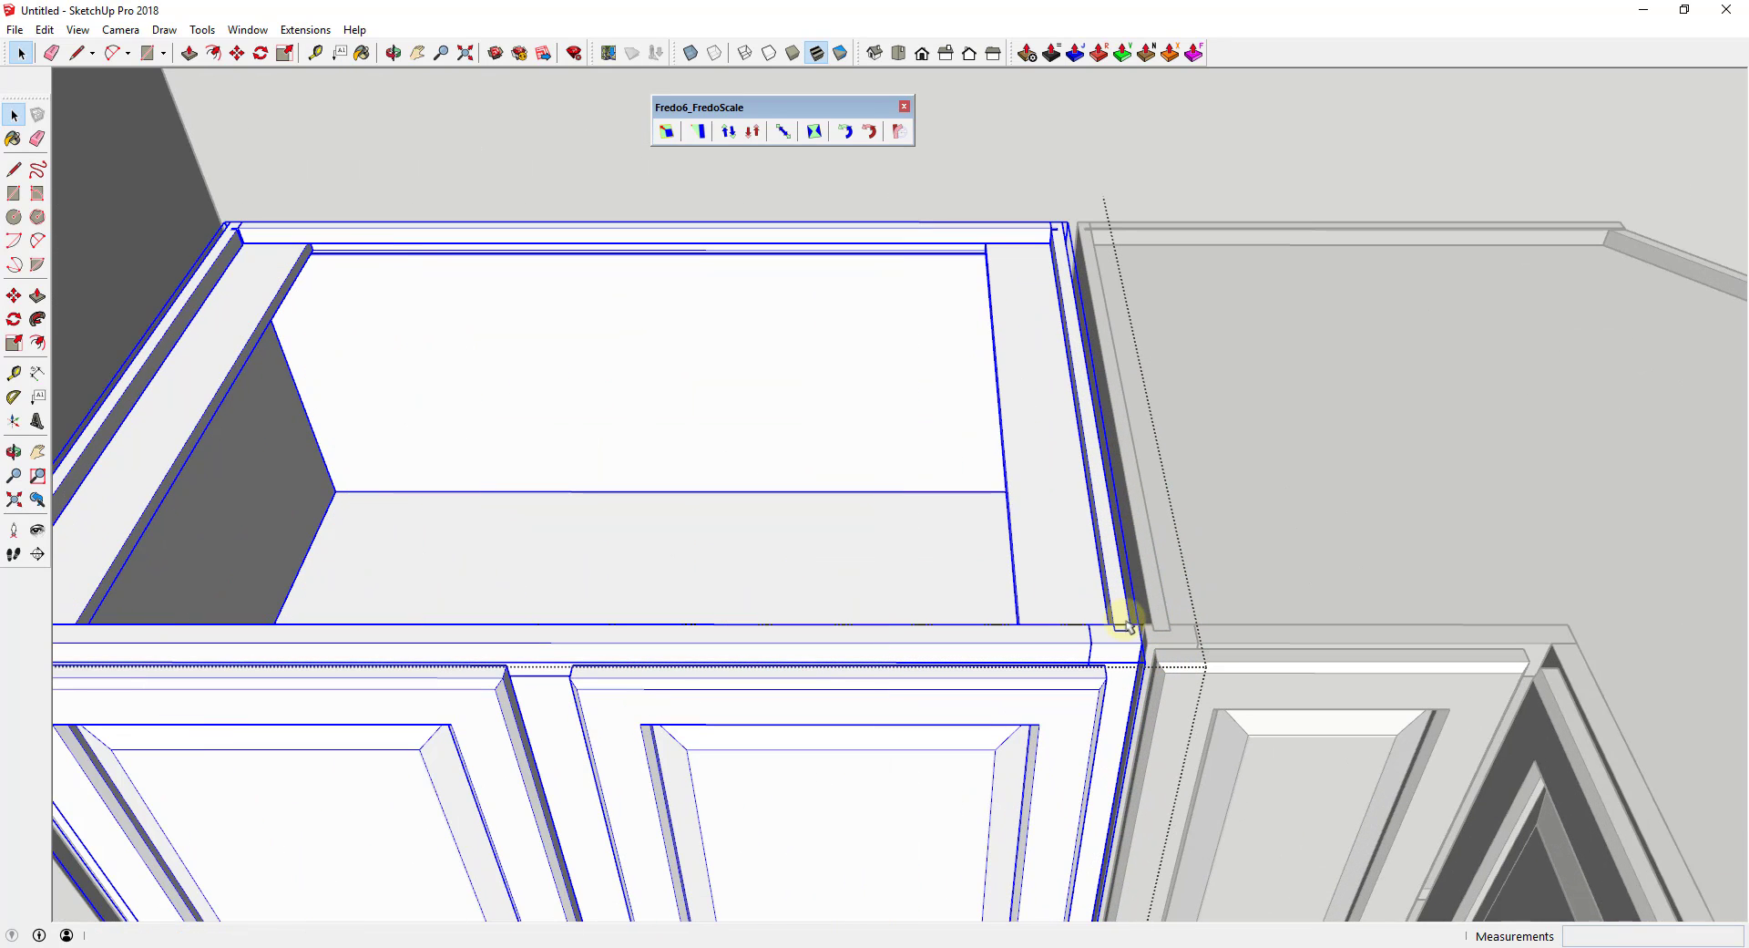
- Examine how the narrowed base cabinet meets the tall cabinet on one side and the corner cabinet on the other
{"action": "scroll", "coordinate": [1138, 624], "scroll_direction": "up", "scroll_amount": 2}
{"action": "key", "text": "m"}
{"action": "scroll", "coordinate": [1147, 618], "scroll_direction": "down", "scroll_amount": 6}
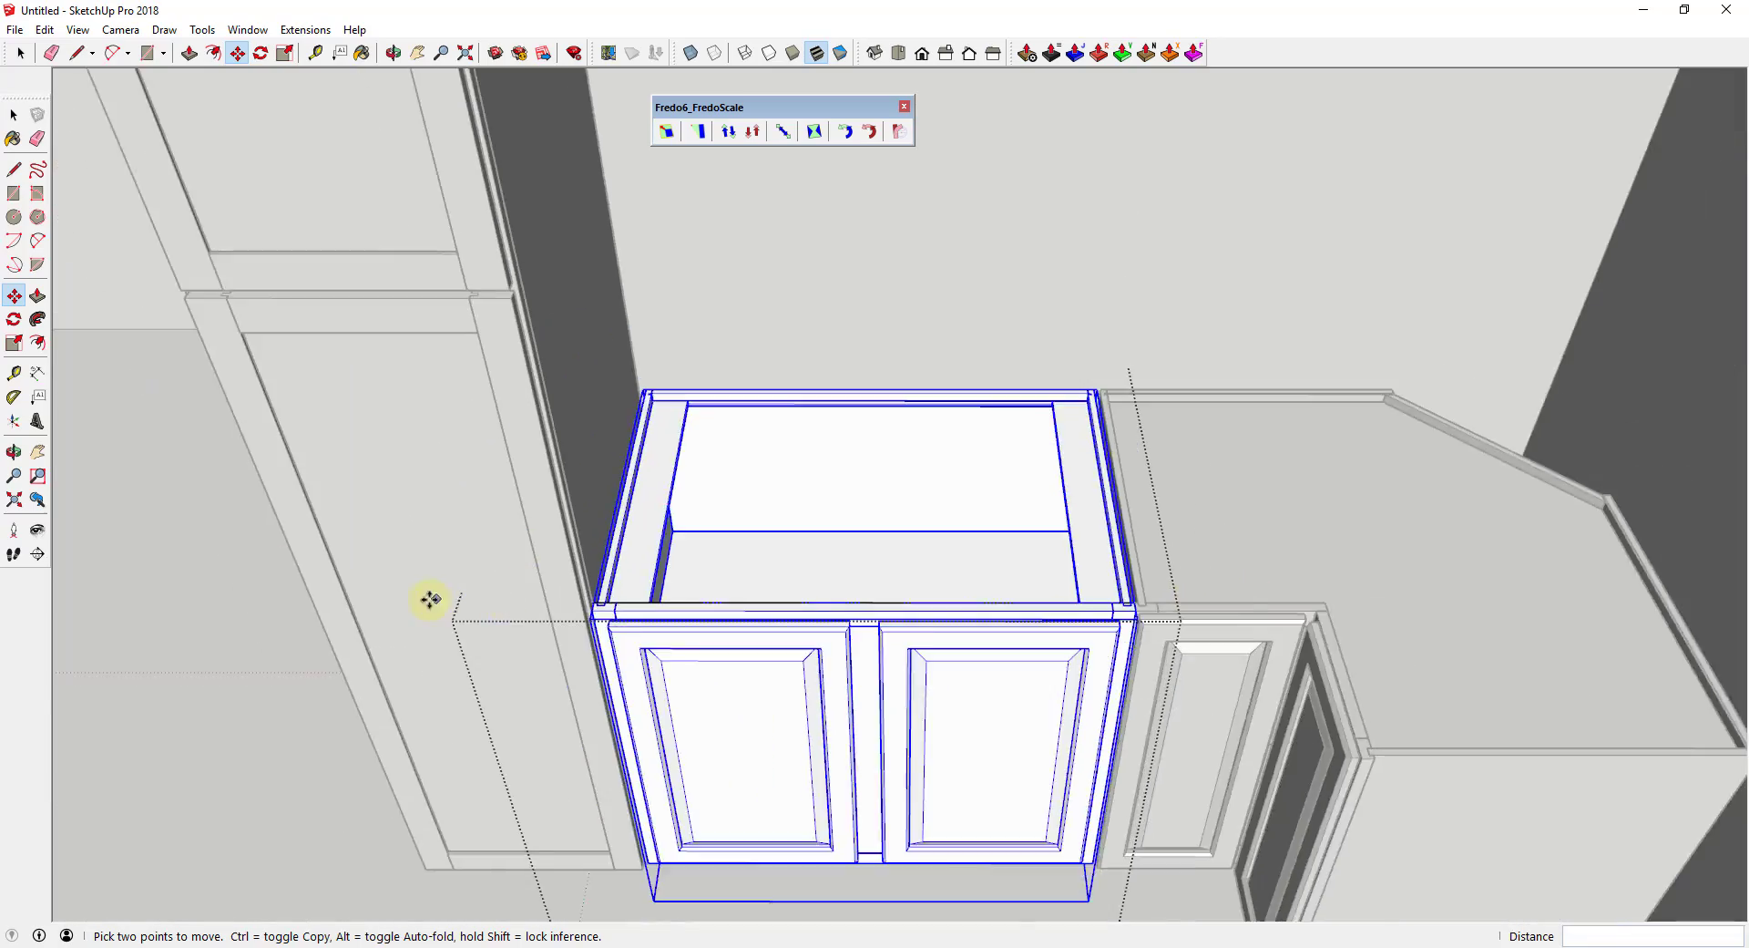
{"action": "scroll", "coordinate": [681, 650], "scroll_direction": "up", "scroll_amount": 5}
{"action": "middle_click_drag", "start_coordinate": [682, 650], "coordinate": [834, 438]}
{"action": "scroll", "coordinate": [811, 492], "scroll_direction": "up", "scroll_amount": 5}
{"action": "scroll", "coordinate": [835, 438], "scroll_direction": "down", "scroll_amount": 8}
{"action": "key", "text": "space"}
{"action": "key", "text": "Escape"}
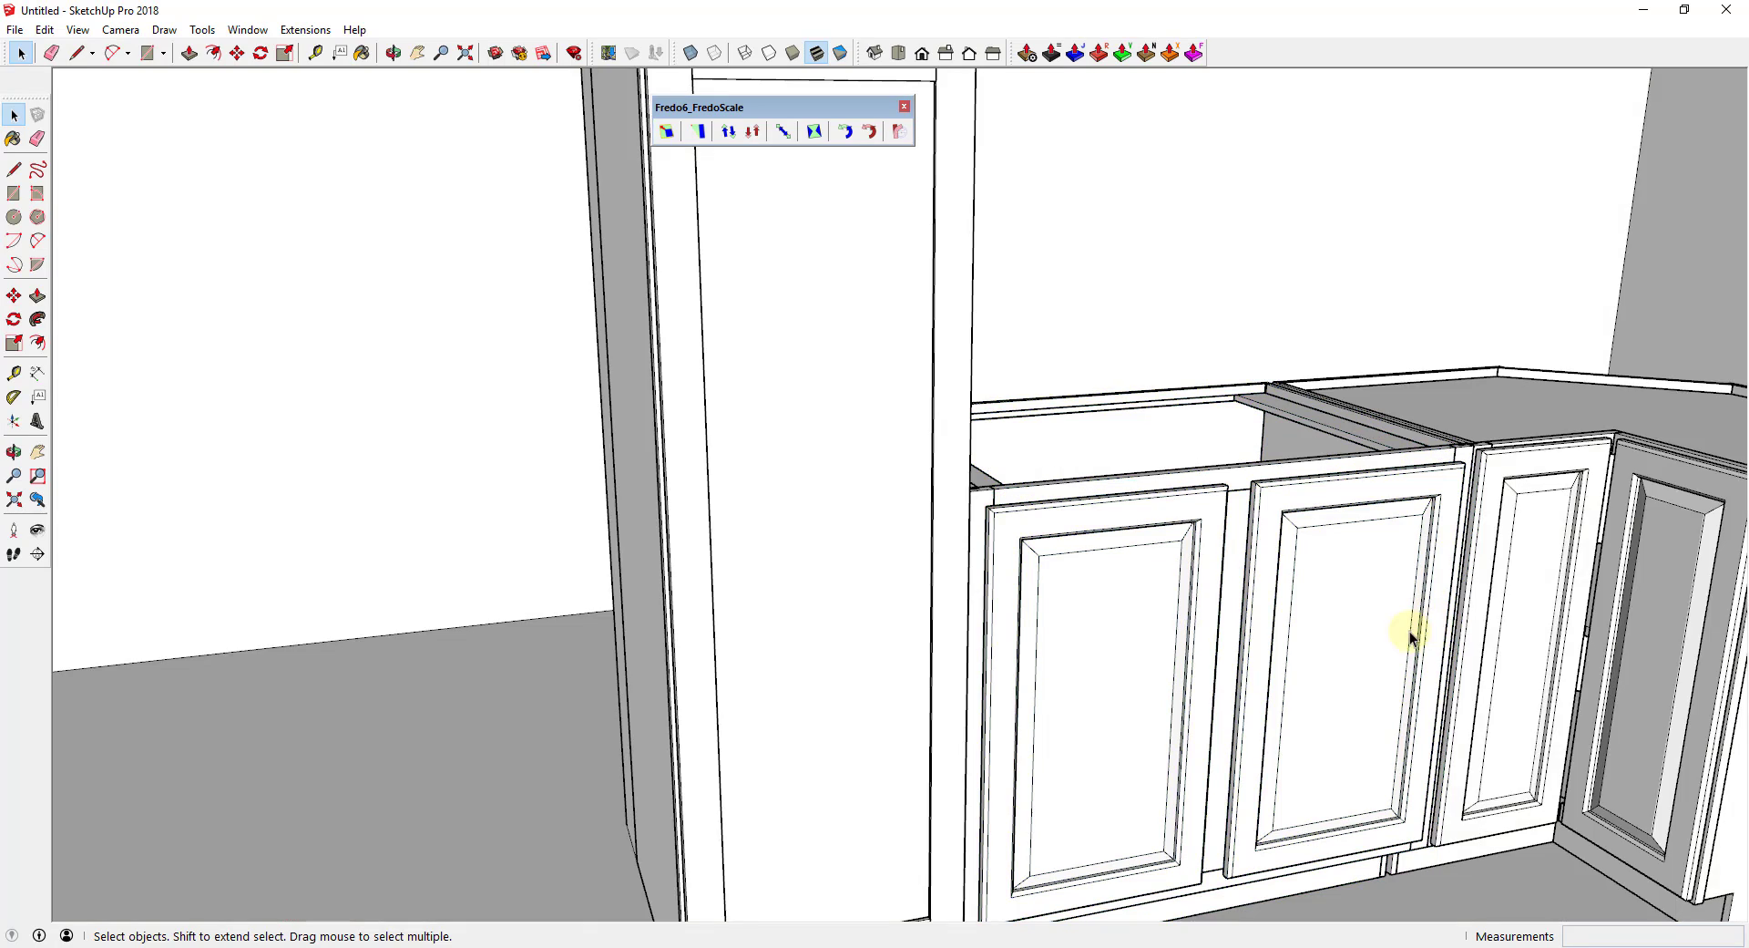
{"action": "middle_click_drag", "start_coordinate": [1409, 638], "coordinate": [855, 638]}
{"action": "scroll", "coordinate": [1321, 564], "scroll_direction": "down", "scroll_amount": 5}
{"action": "middle_click_drag", "start_coordinate": [862, 558], "coordinate": [942, 580]}
- Take the two-door base cabinet out of view between its neighbours and undo that change
{"action": "left_click", "coordinate": [915, 573]}
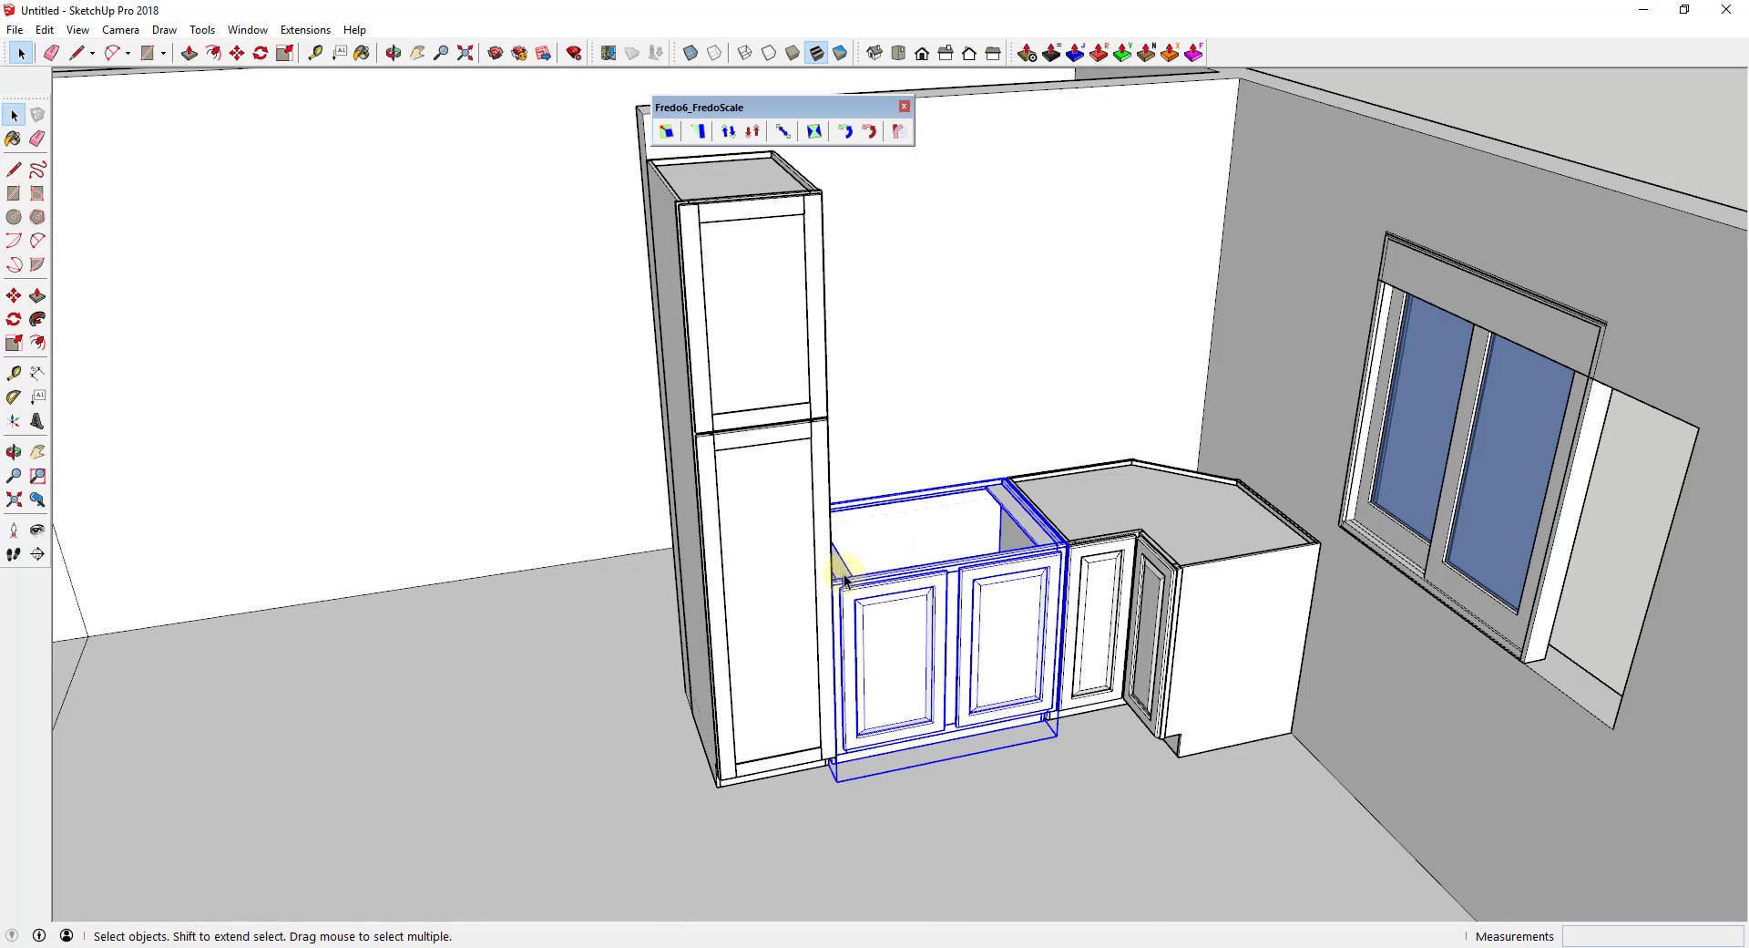
{"action": "right_click", "coordinate": [906, 576]}
{"action": "left_click", "coordinate": [948, 297]}
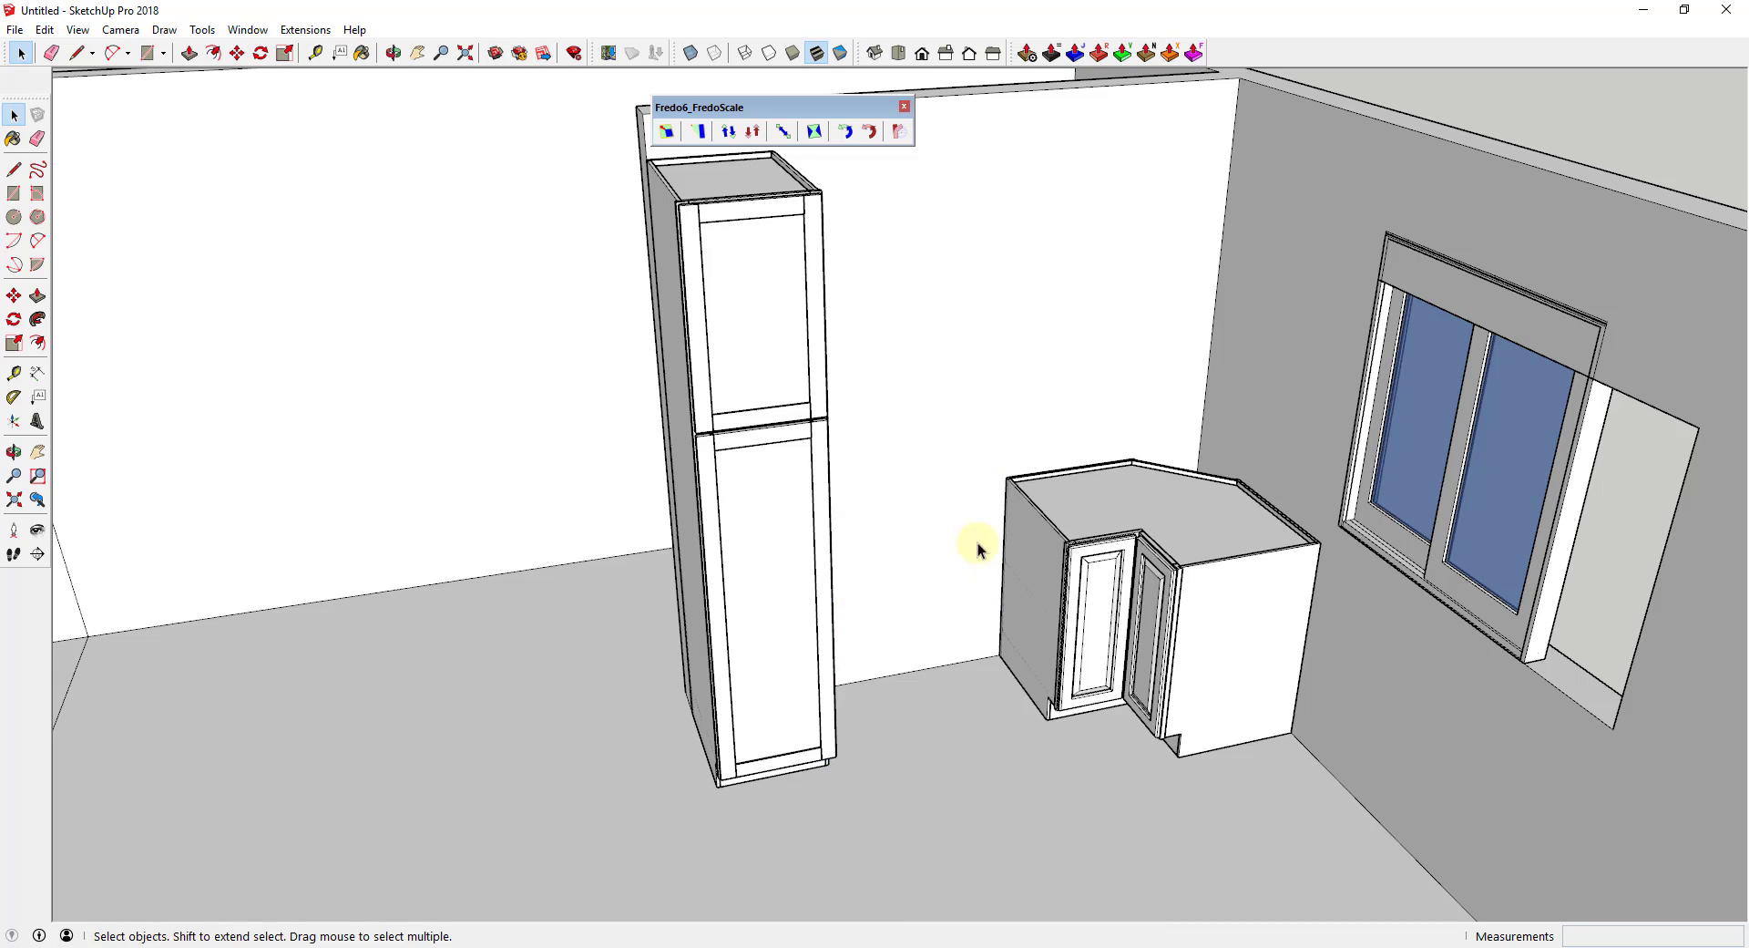
{"action": "key", "text": "ctrl+z"}
{"action": "middle_click_drag", "start_coordinate": [990, 620], "coordinate": [1011, 613]}
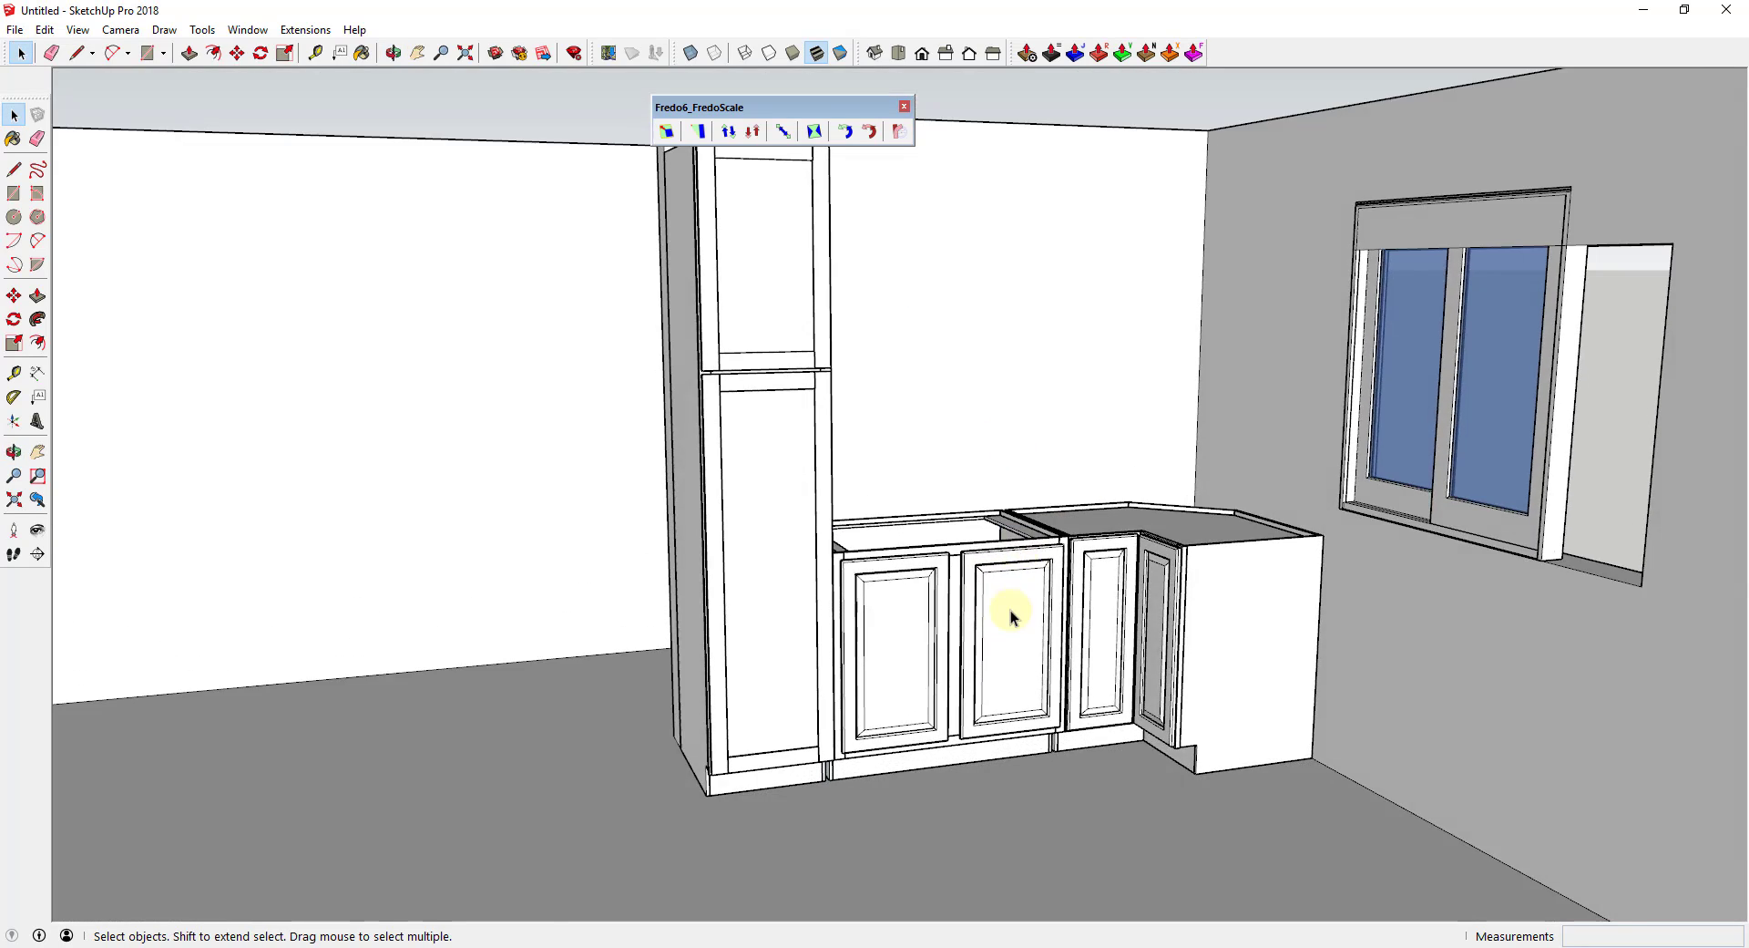
- Look over the fitted cabinet run up close and within the whole room
{"action": "scroll", "coordinate": [1010, 587], "scroll_direction": "up", "scroll_amount": 5}
{"action": "scroll", "coordinate": [1055, 517], "scroll_direction": "down", "scroll_amount": 4}
{"action": "middle_click_drag", "start_coordinate": [1004, 541], "coordinate": [960, 617]}
{"action": "scroll", "coordinate": [960, 597], "scroll_direction": "down", "scroll_amount": 4}
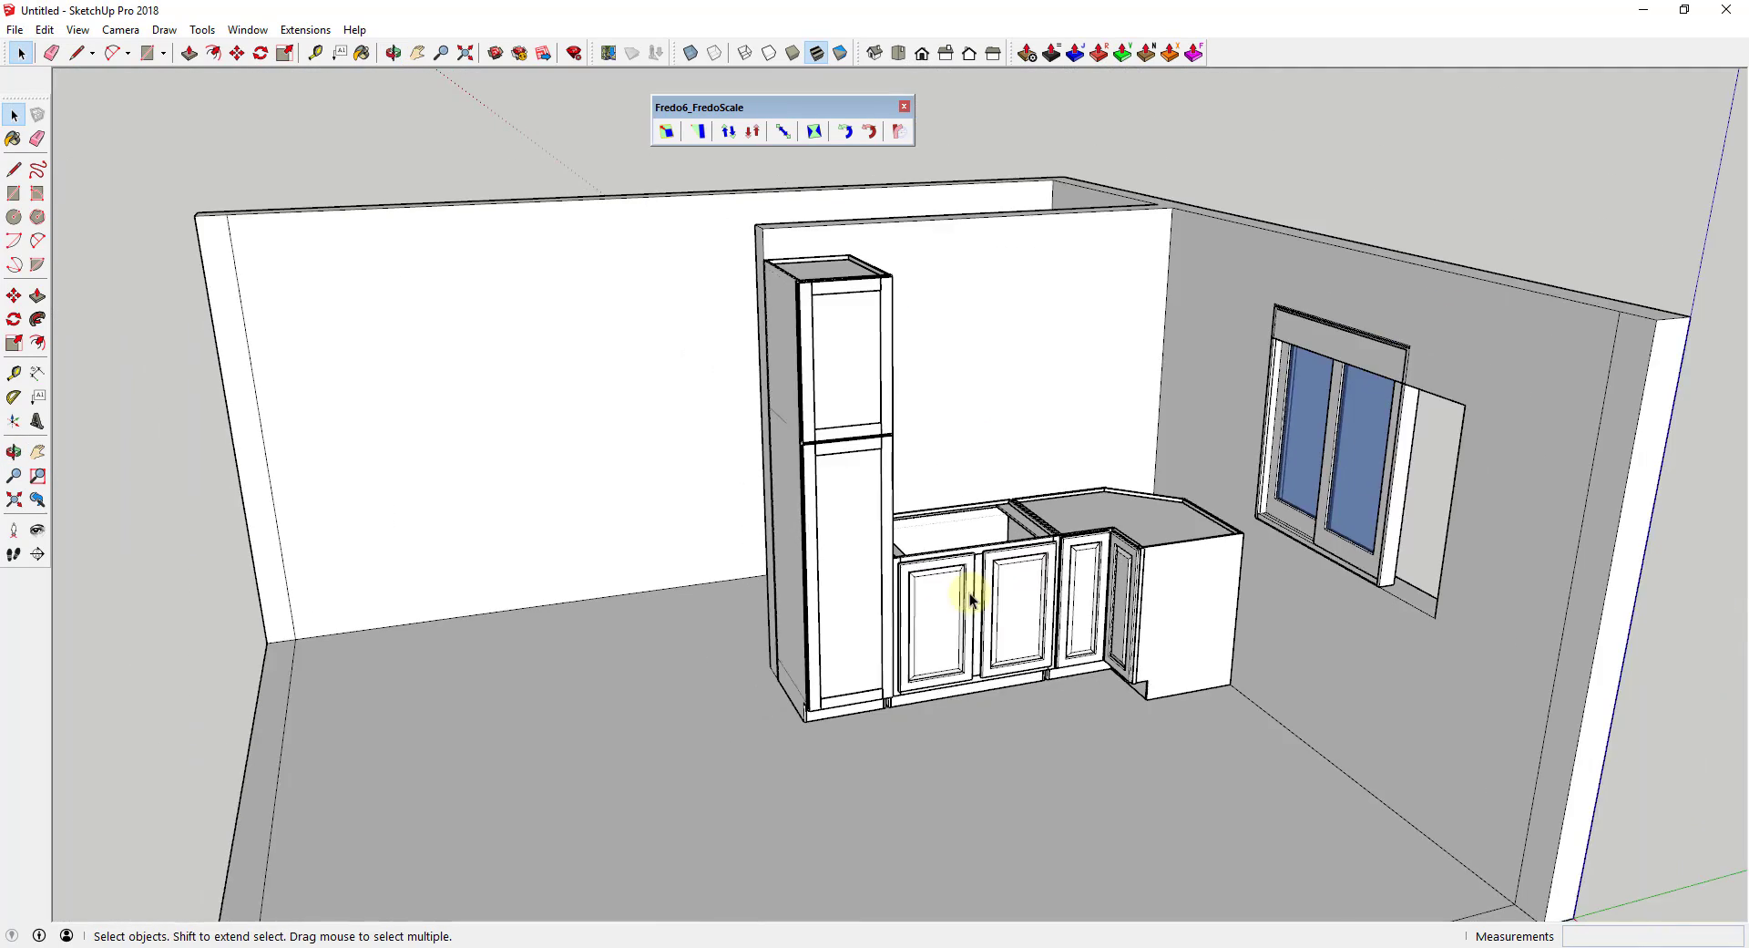
{"action": "scroll", "coordinate": [971, 619], "scroll_direction": "up", "scroll_amount": 6}
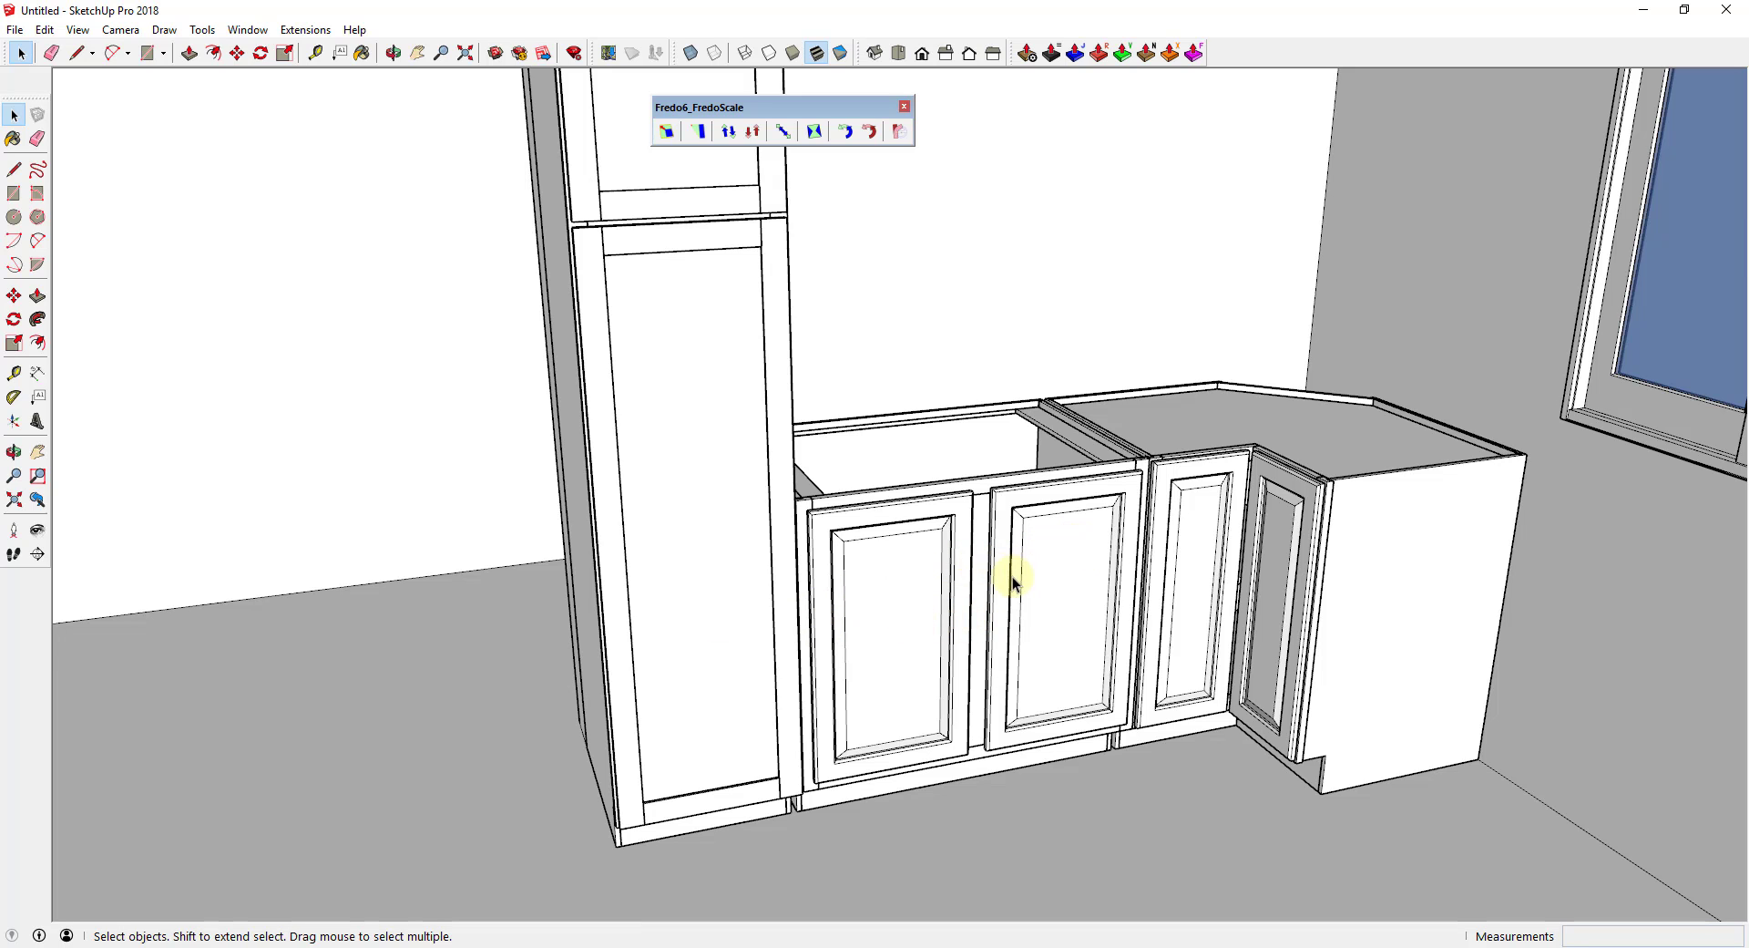
{"action": "scroll", "coordinate": [1014, 582], "scroll_direction": "down", "scroll_amount": 6}
{"action": "middle_click_drag", "start_coordinate": [1006, 557], "coordinate": [1402, 451]}
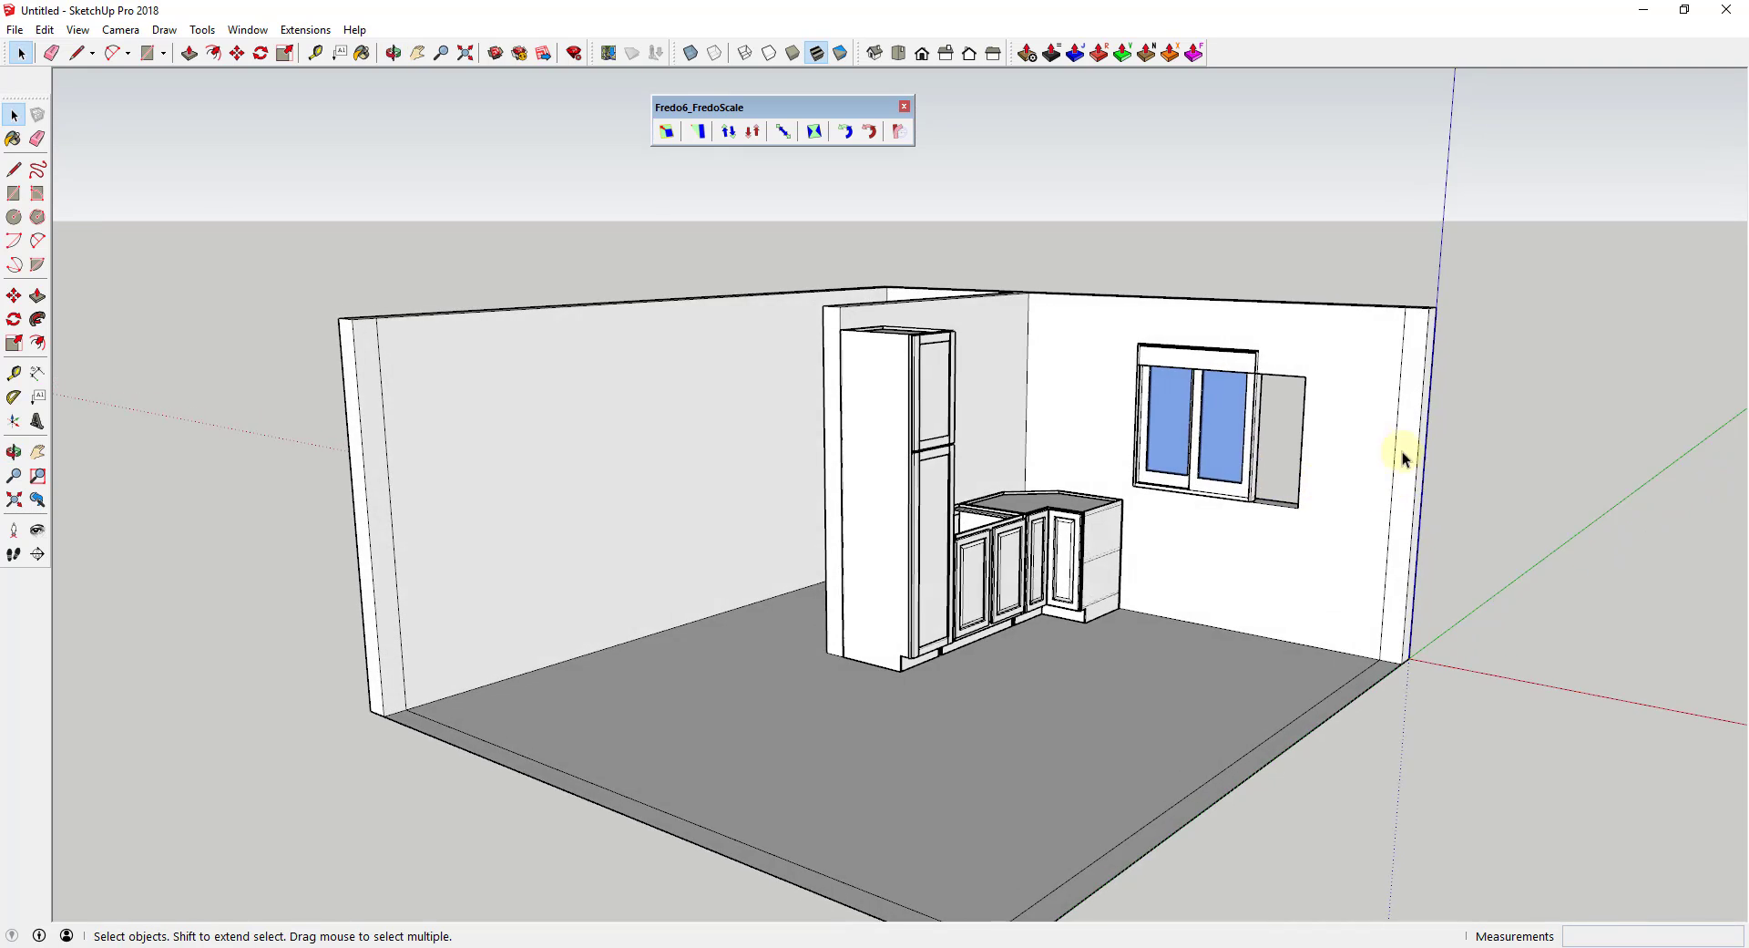
- Shorten the window to about 3' 15/16" high with Box Stretching so its top meets the wall opening's upper edge
{"action": "scroll", "coordinate": [1105, 501], "scroll_direction": "up", "scroll_amount": 5}
{"action": "left_click", "coordinate": [1112, 429]}
{"action": "scroll", "coordinate": [1203, 390], "scroll_direction": "up", "scroll_amount": 6}
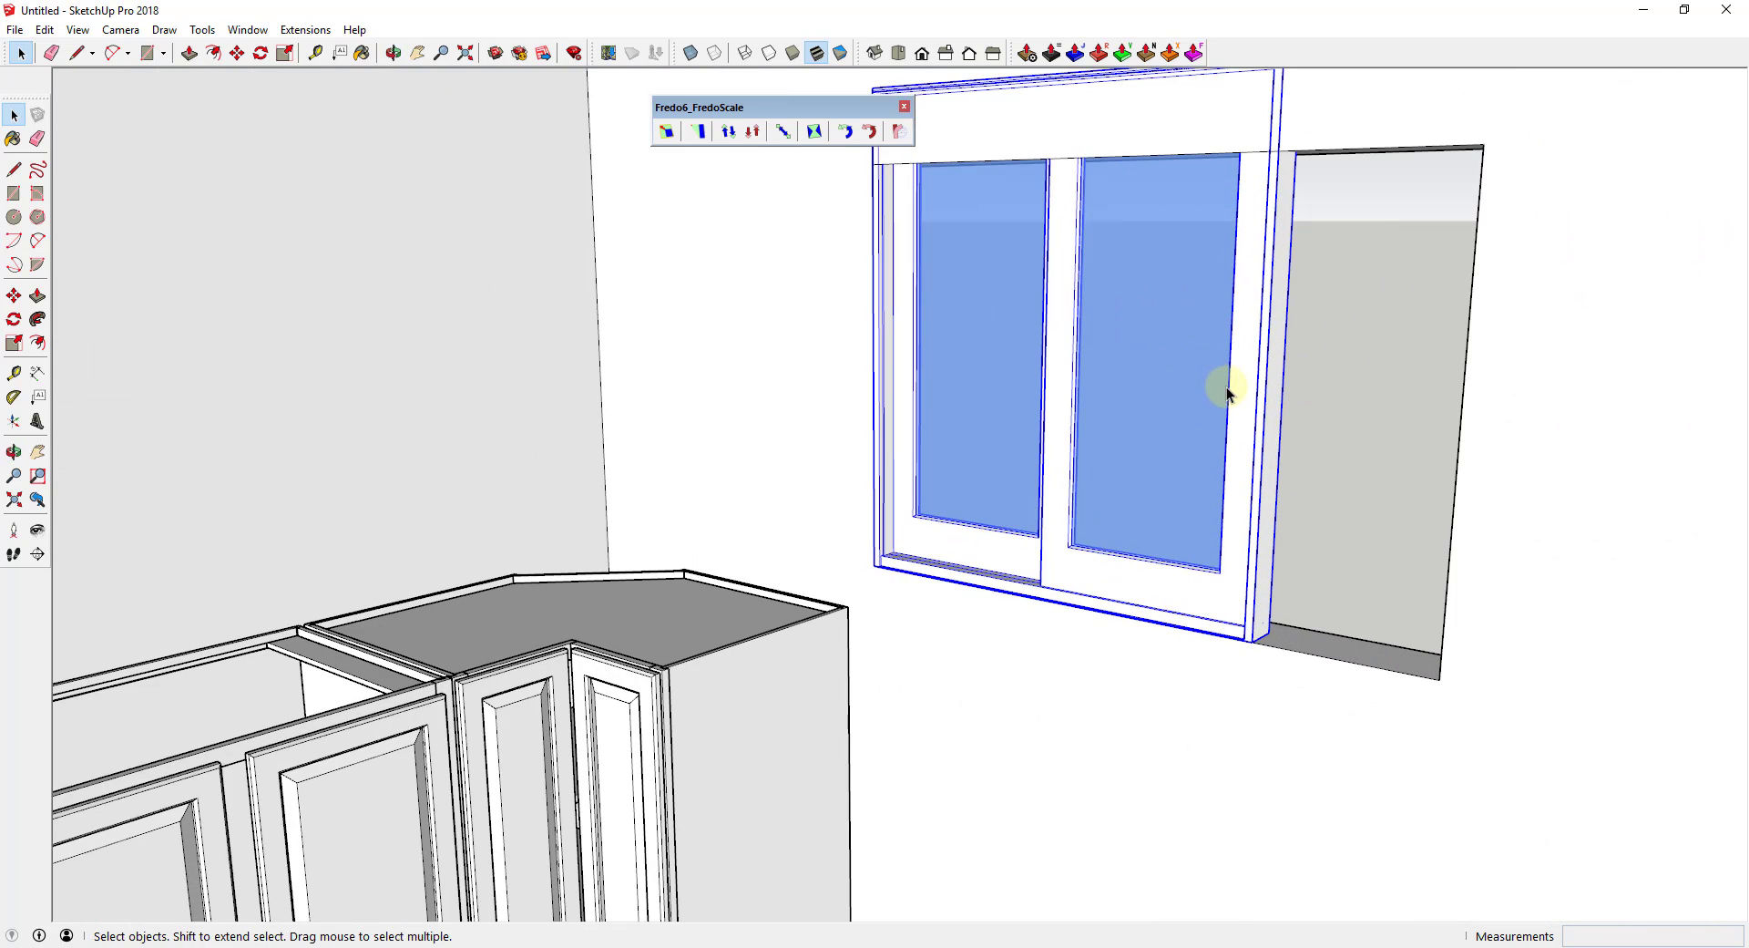
{"action": "scroll", "coordinate": [1216, 406], "scroll_direction": "down", "scroll_amount": 3}
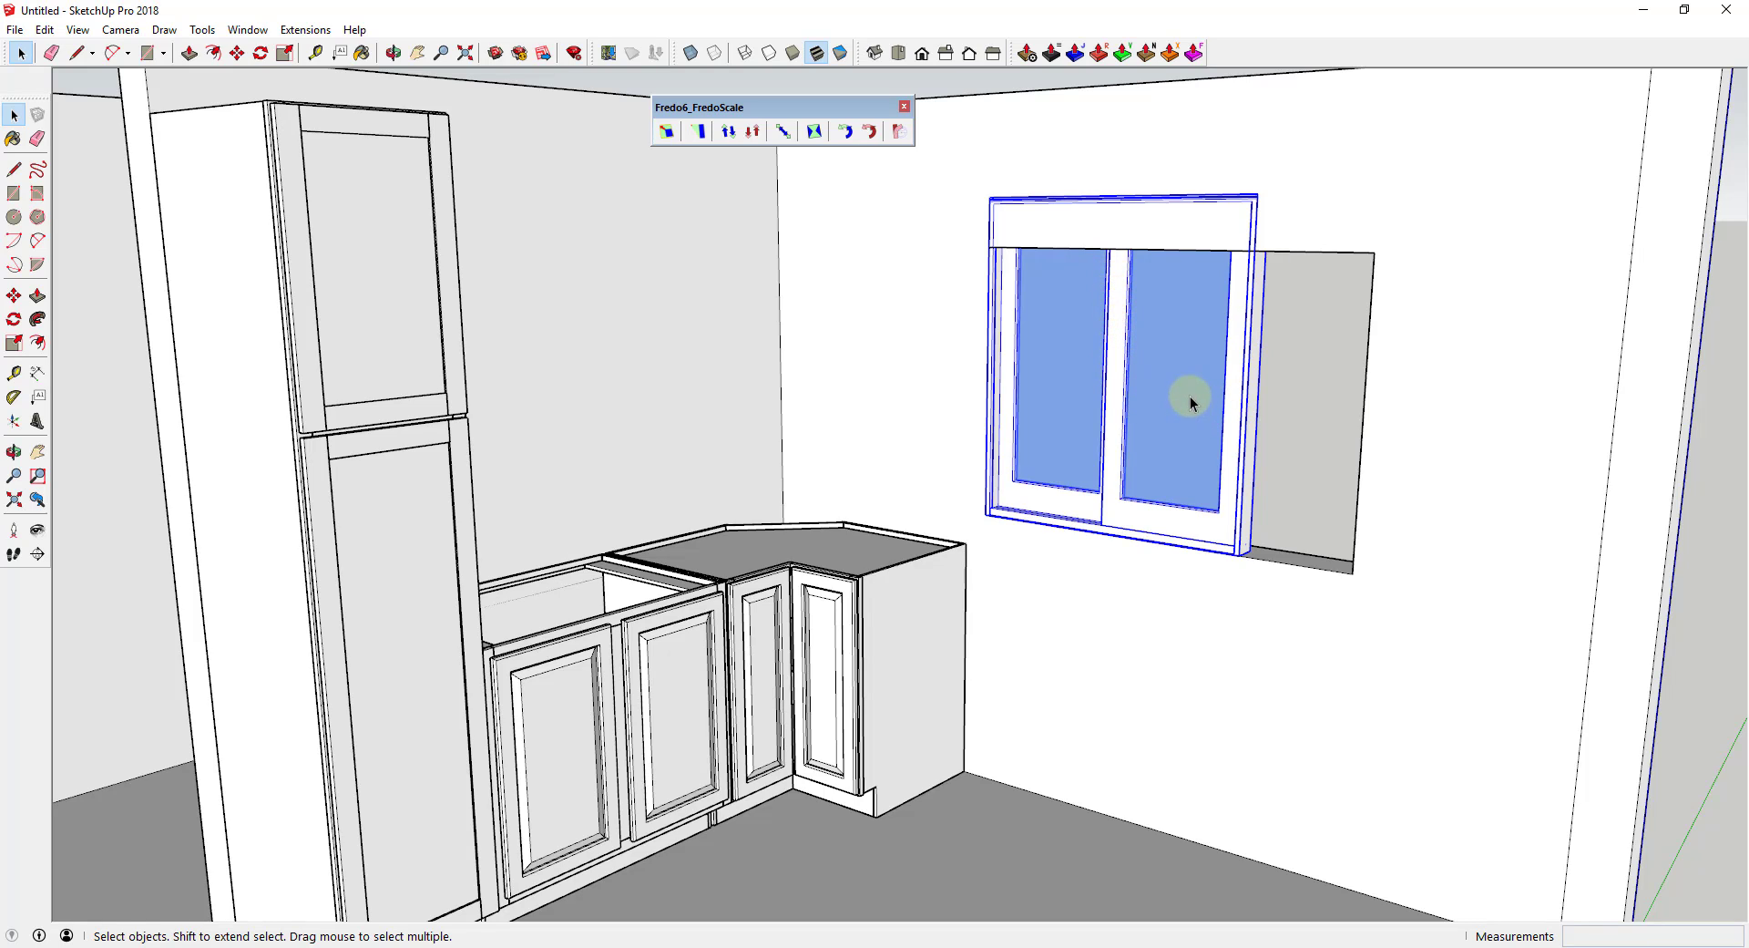
{"action": "left_click", "coordinate": [785, 133]}
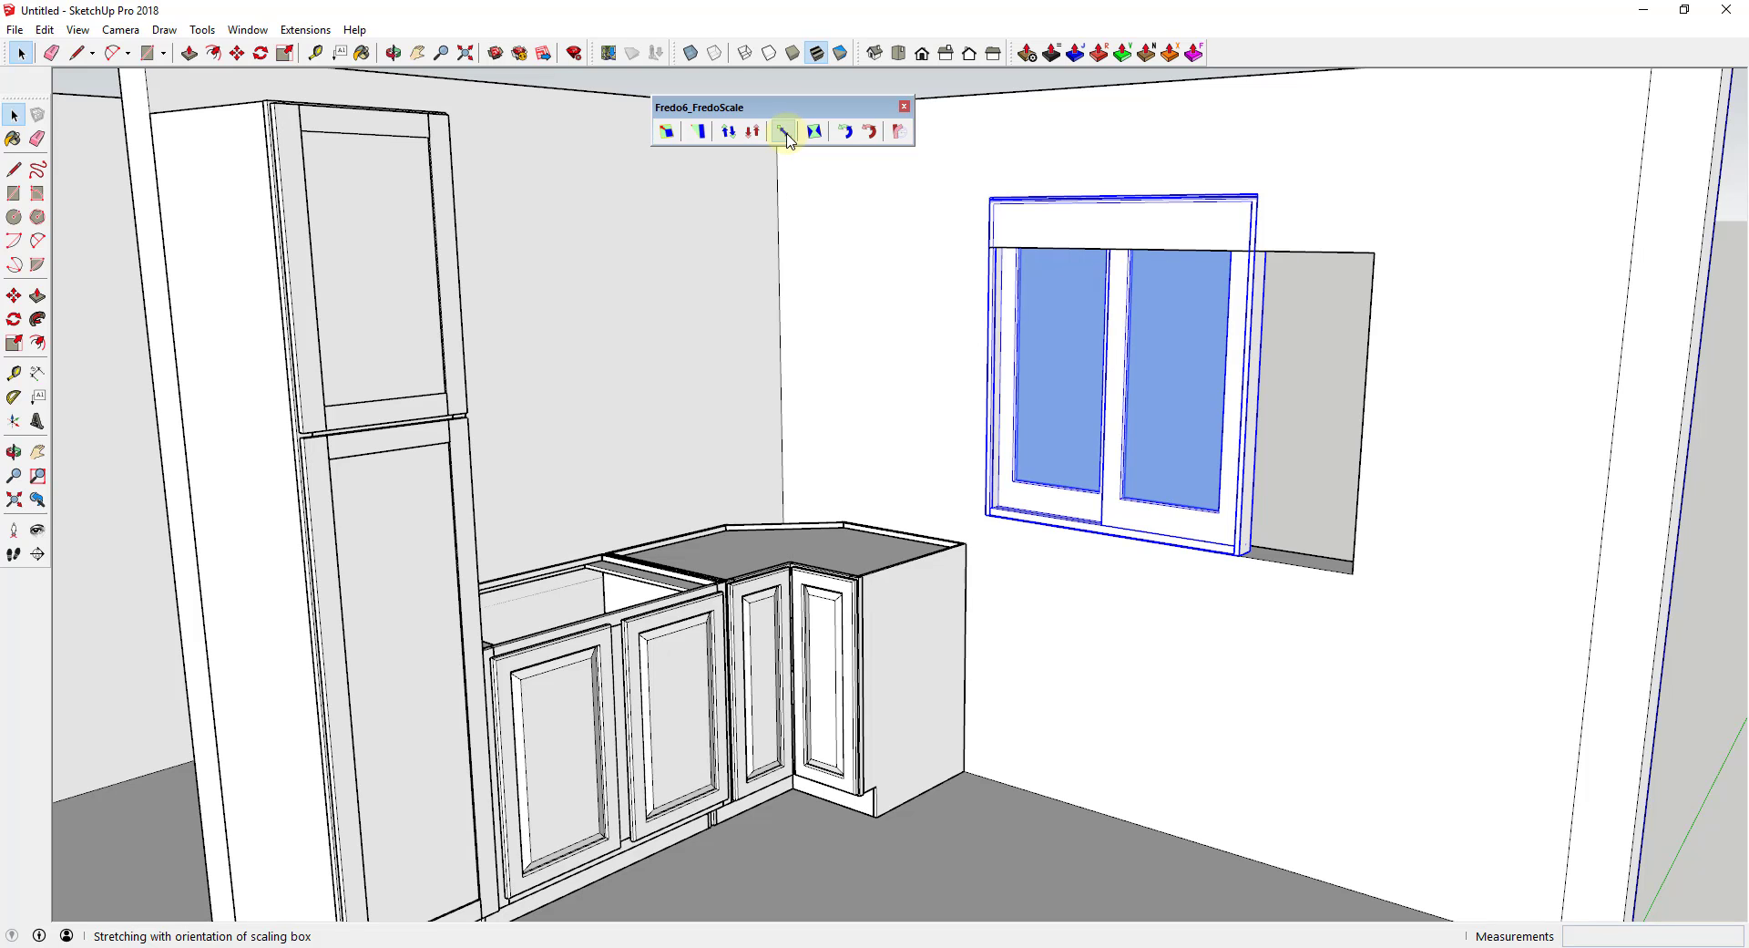
{"action": "middle_click_drag", "start_coordinate": [1177, 379], "coordinate": [1246, 460]}
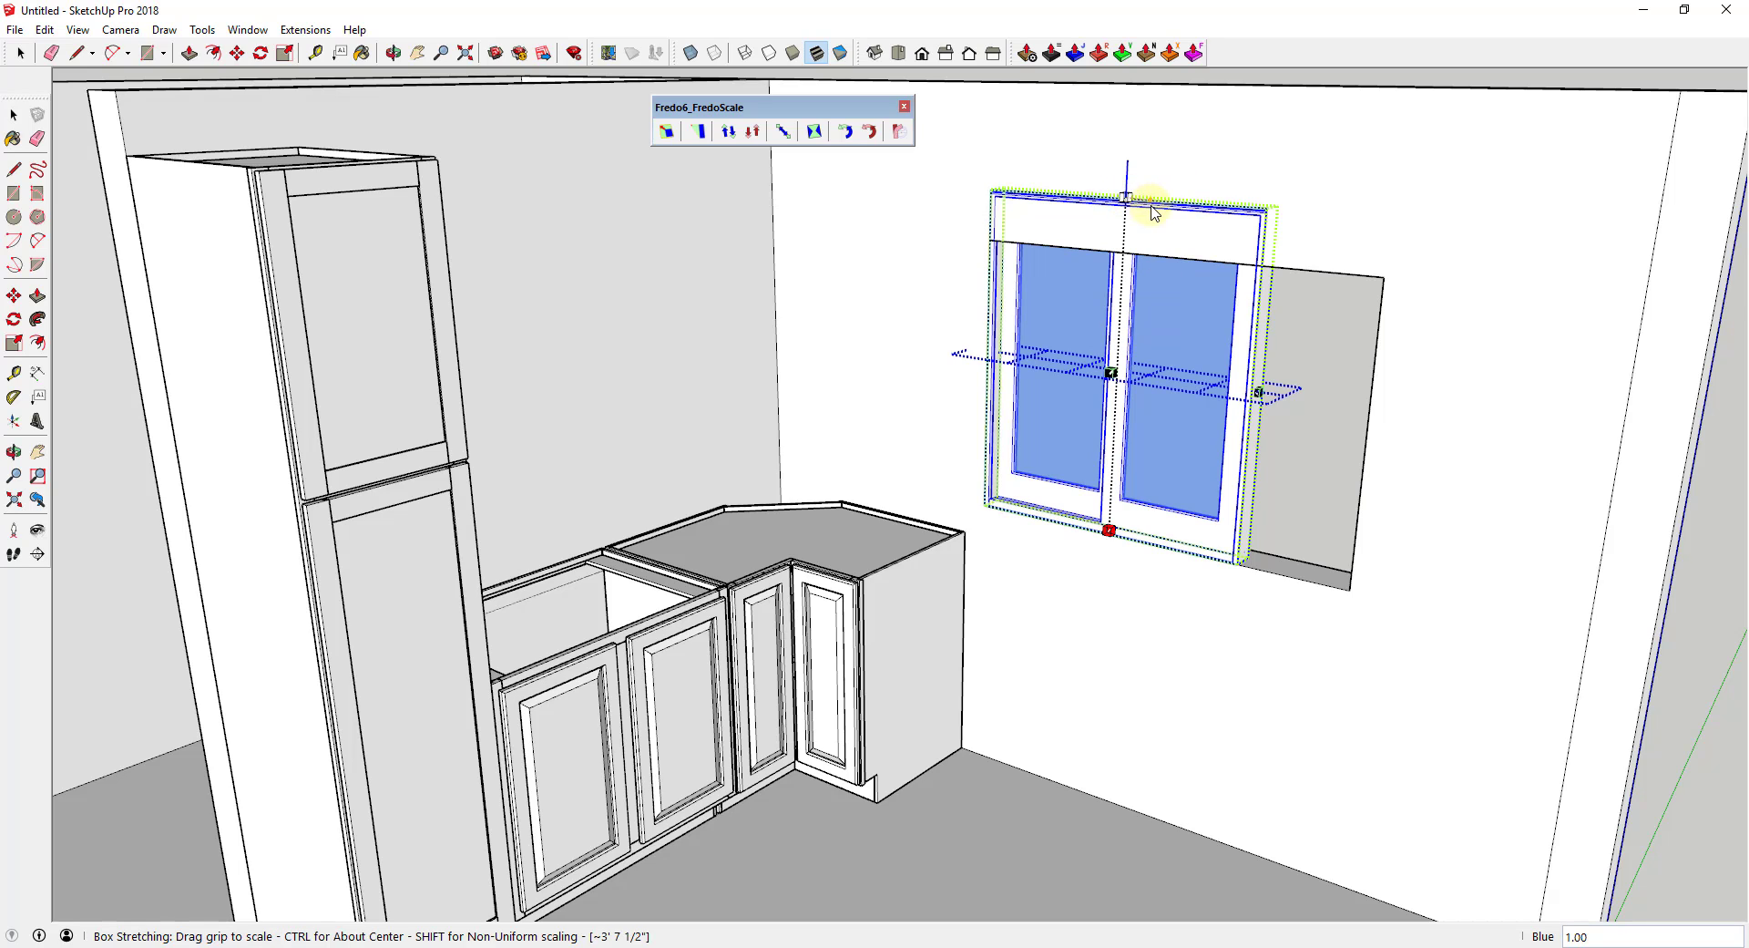
{"action": "left_click_drag", "start_coordinate": [1138, 235], "coordinate": [1384, 278]}
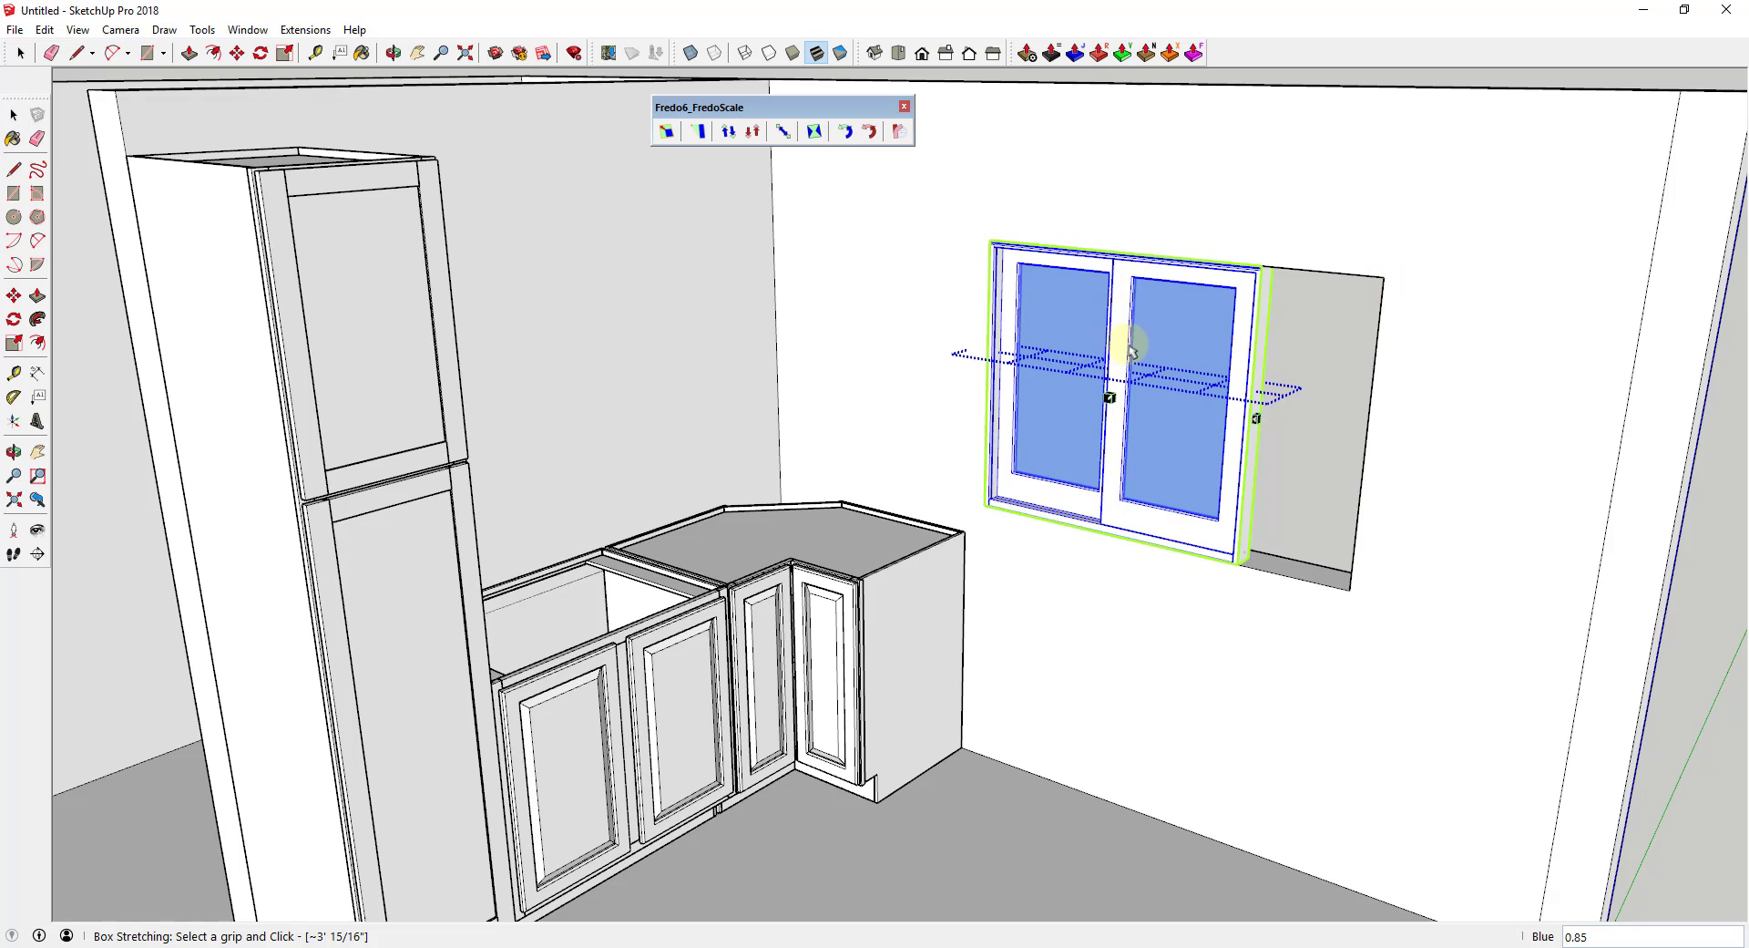
{"action": "middle_click_drag", "start_coordinate": [1129, 307], "coordinate": [1185, 369]}
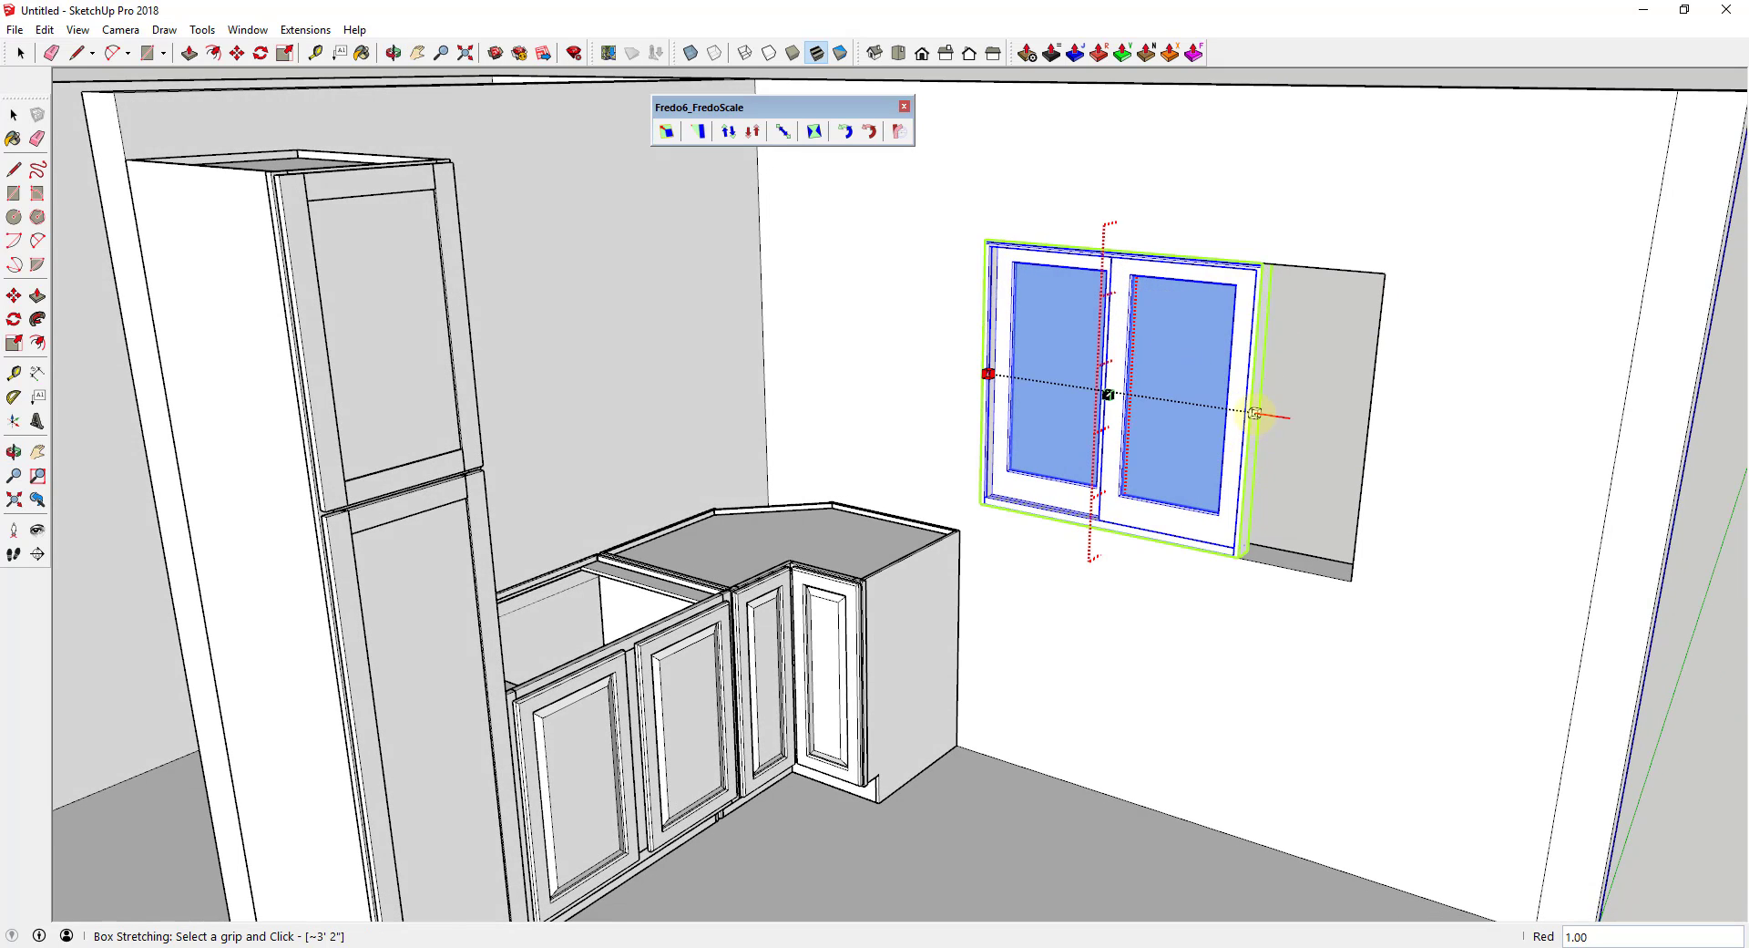
{"action": "left_click_drag", "start_coordinate": [1258, 417], "coordinate": [1222, 450]}
{"action": "key", "text": "space"}
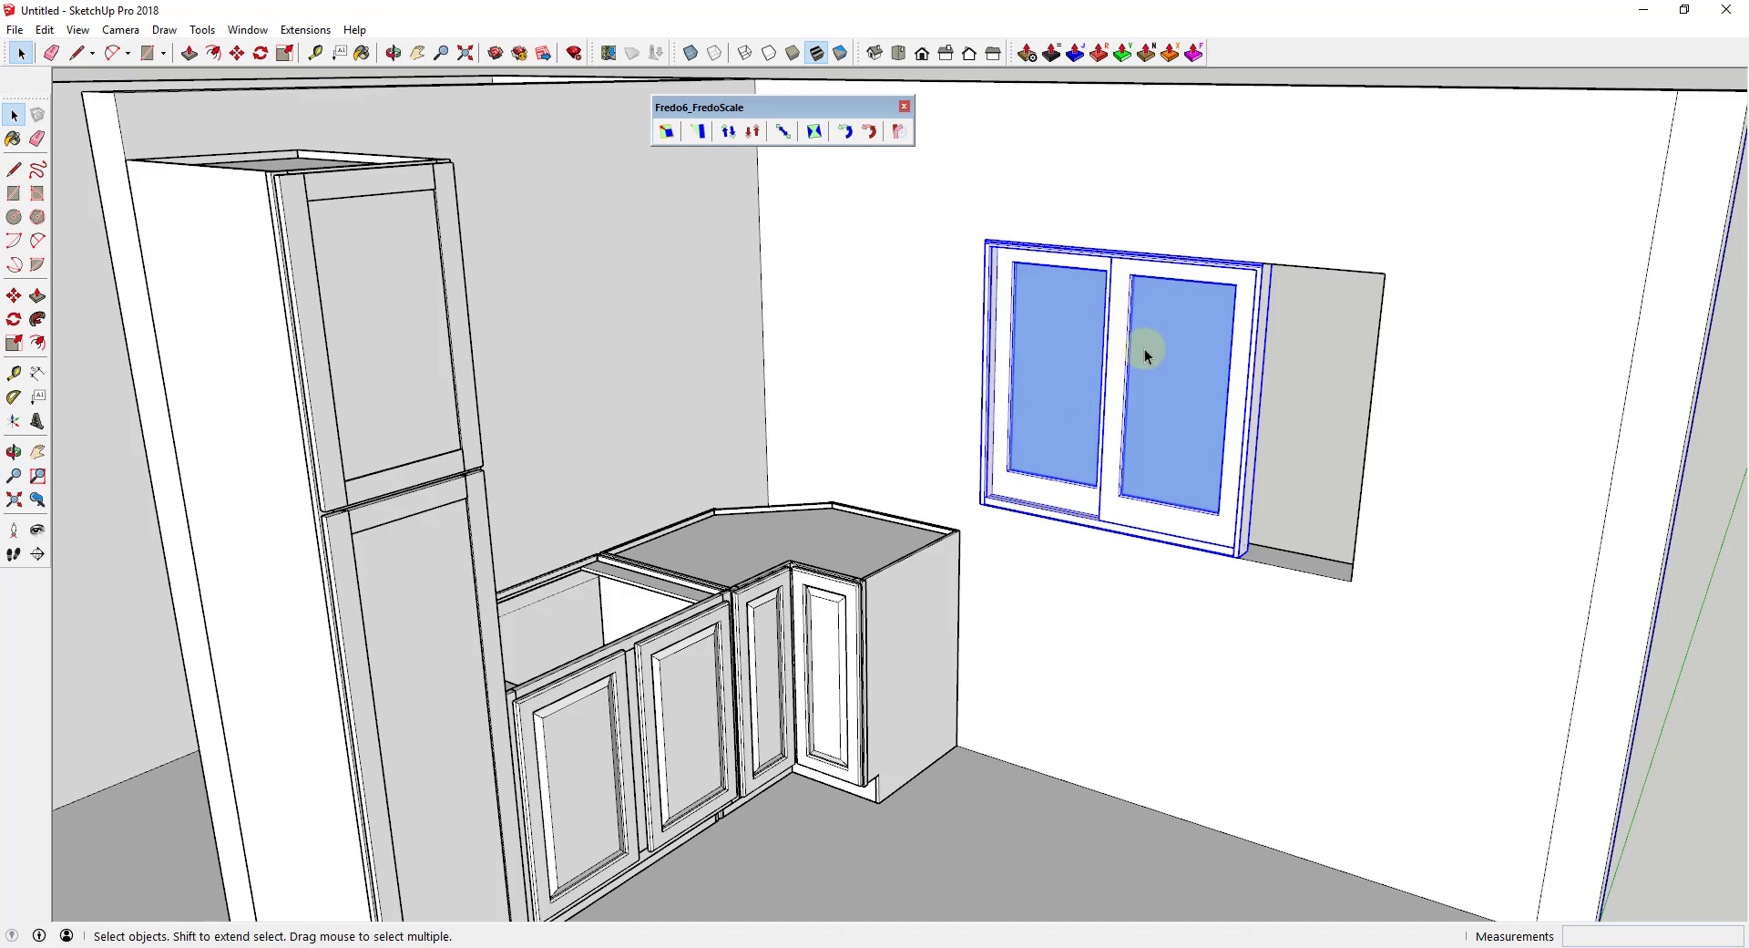
- Set up Box Stretching from center along the window's width, with the dividers running through both glass panes
{"action": "middle_click_drag", "start_coordinate": [1146, 350], "coordinate": [1168, 428]}
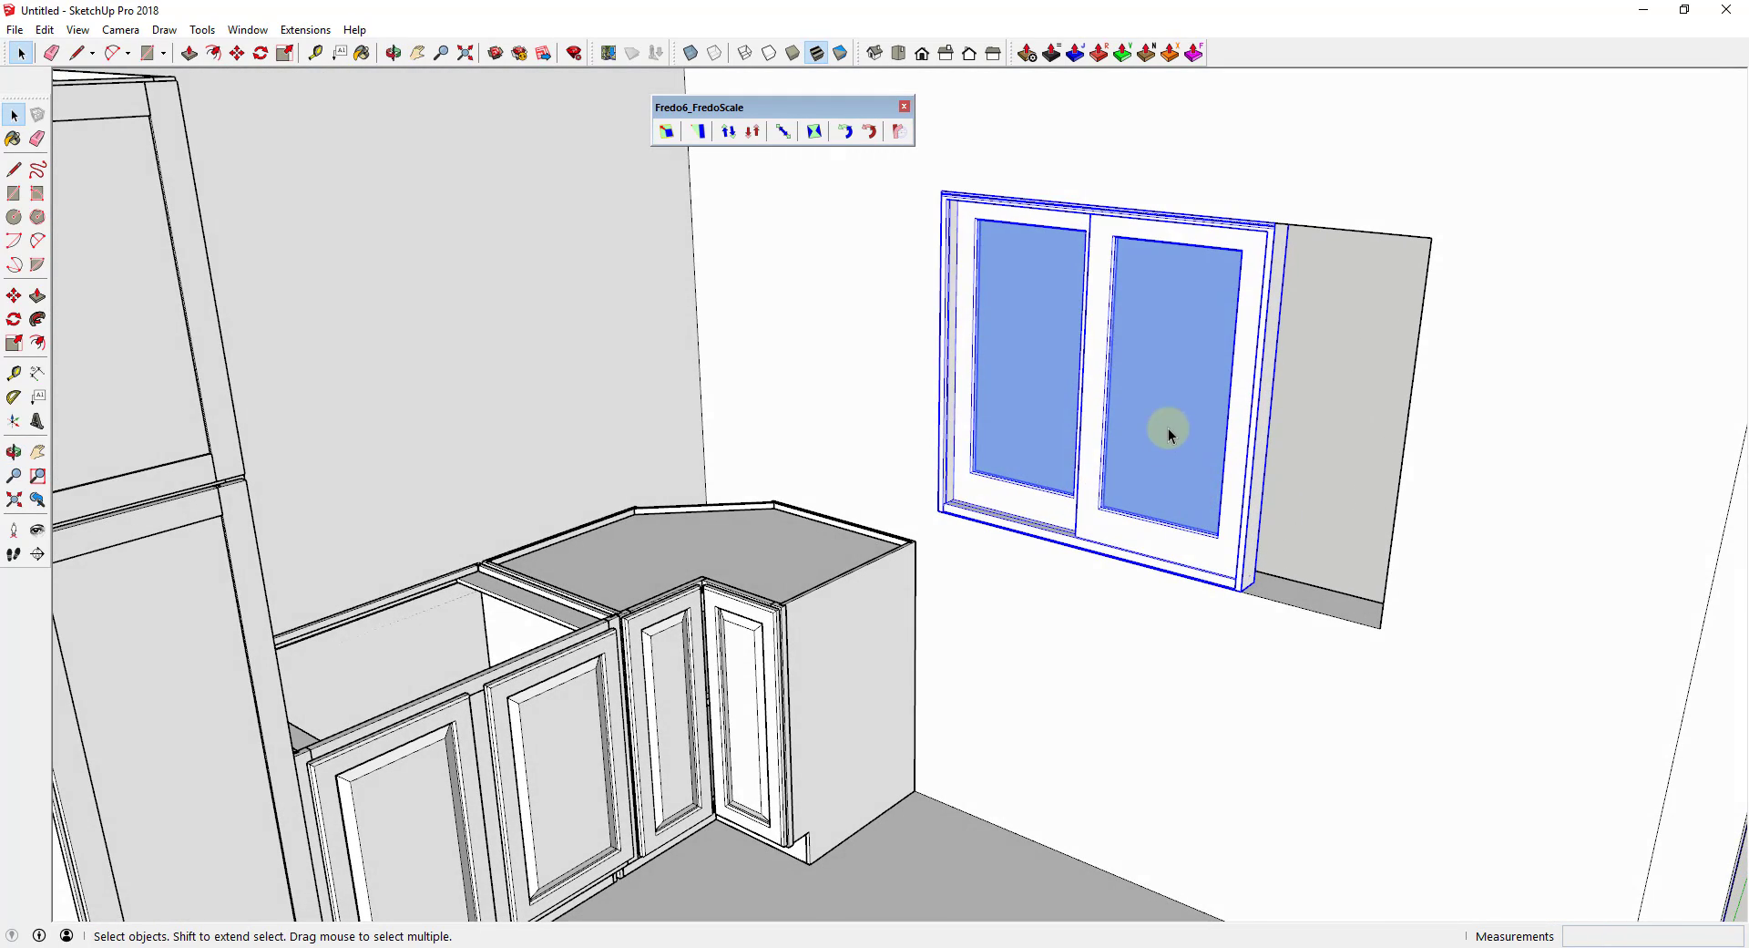
{"action": "left_click", "coordinate": [782, 130]}
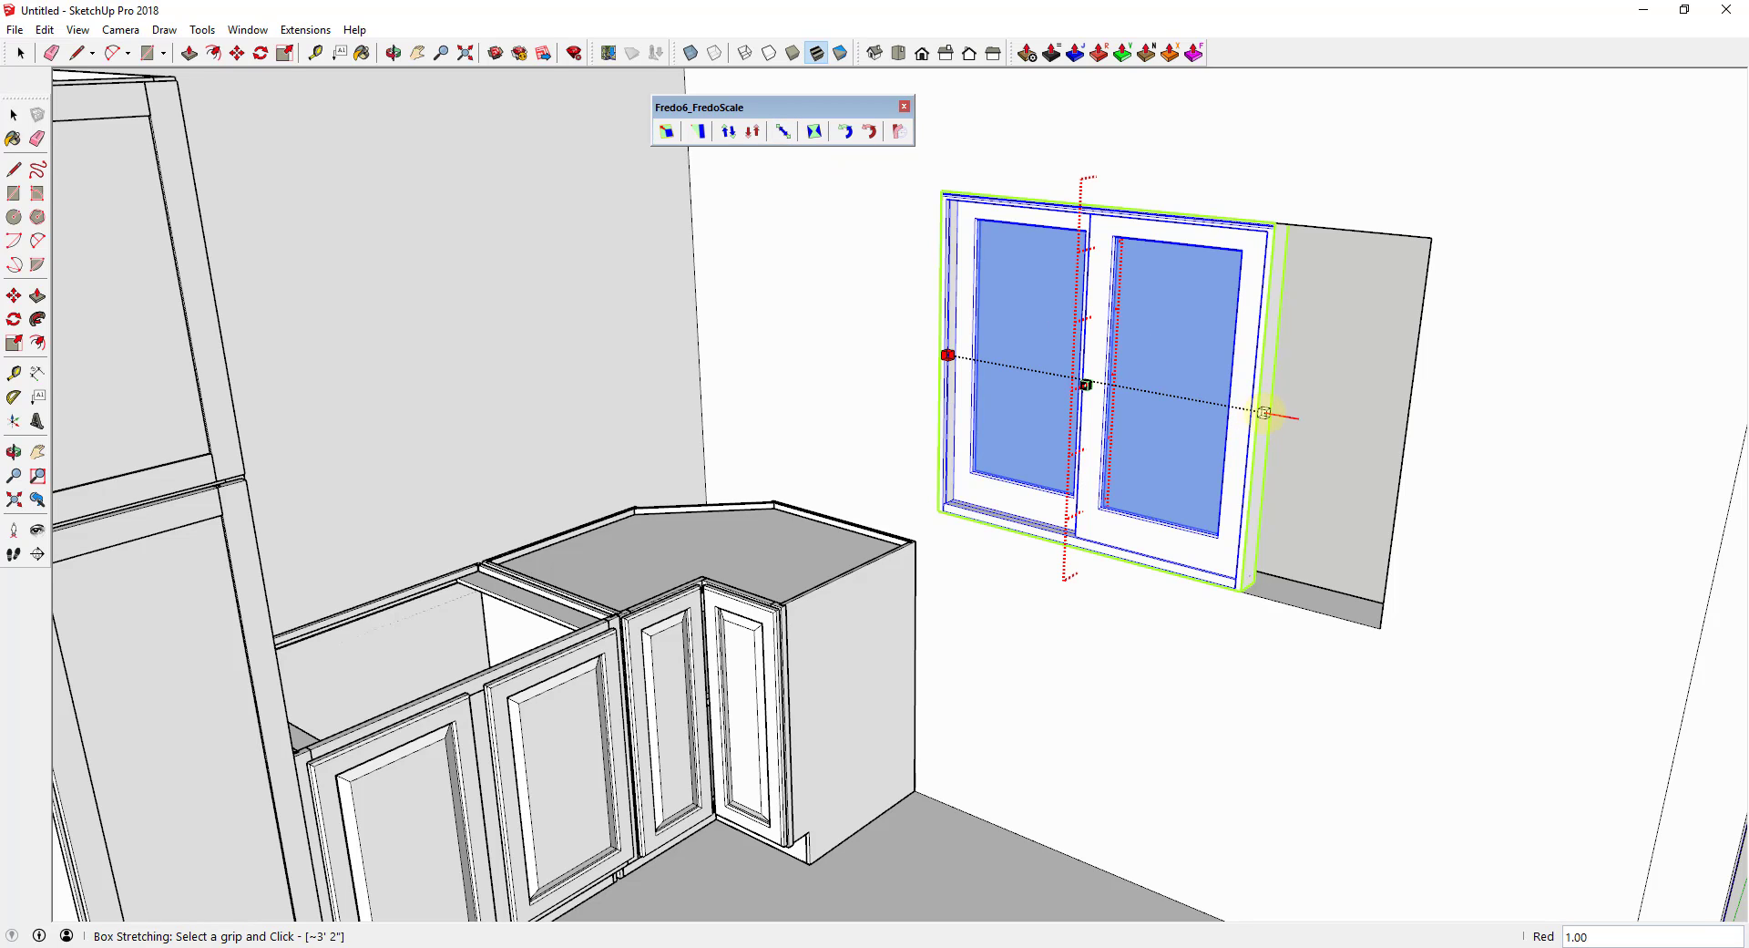
{"action": "right_click", "coordinate": [1157, 357]}
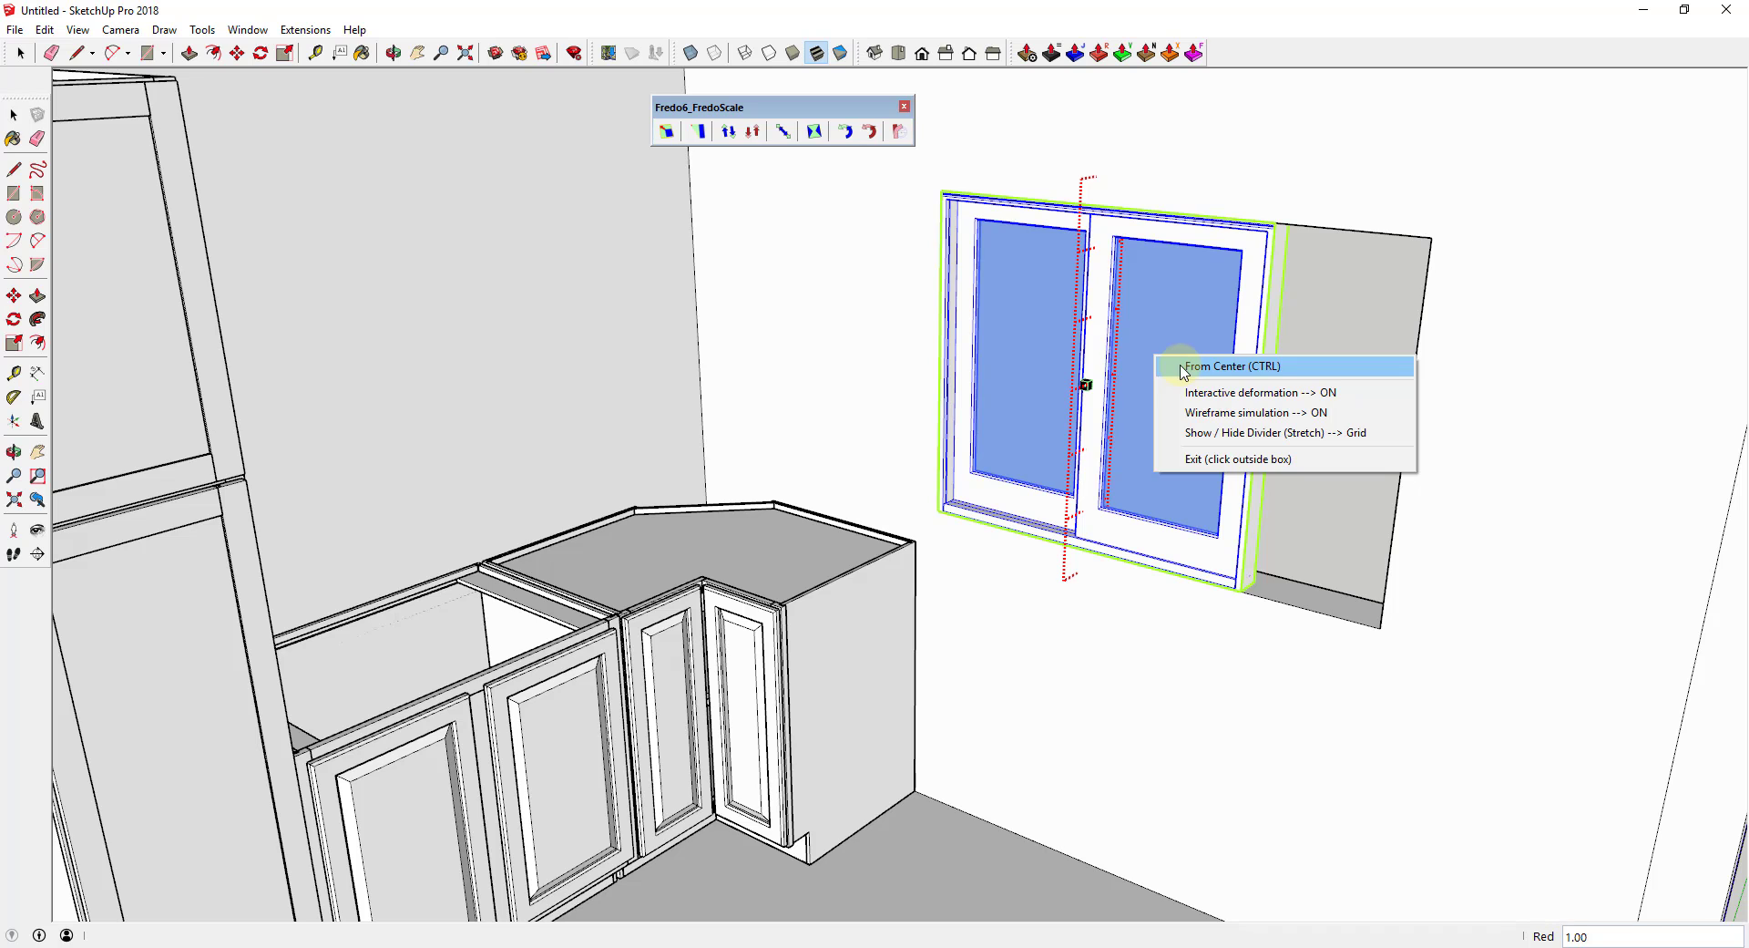
{"action": "left_click", "coordinate": [1183, 368]}
{"action": "left_click", "coordinate": [1091, 358]}
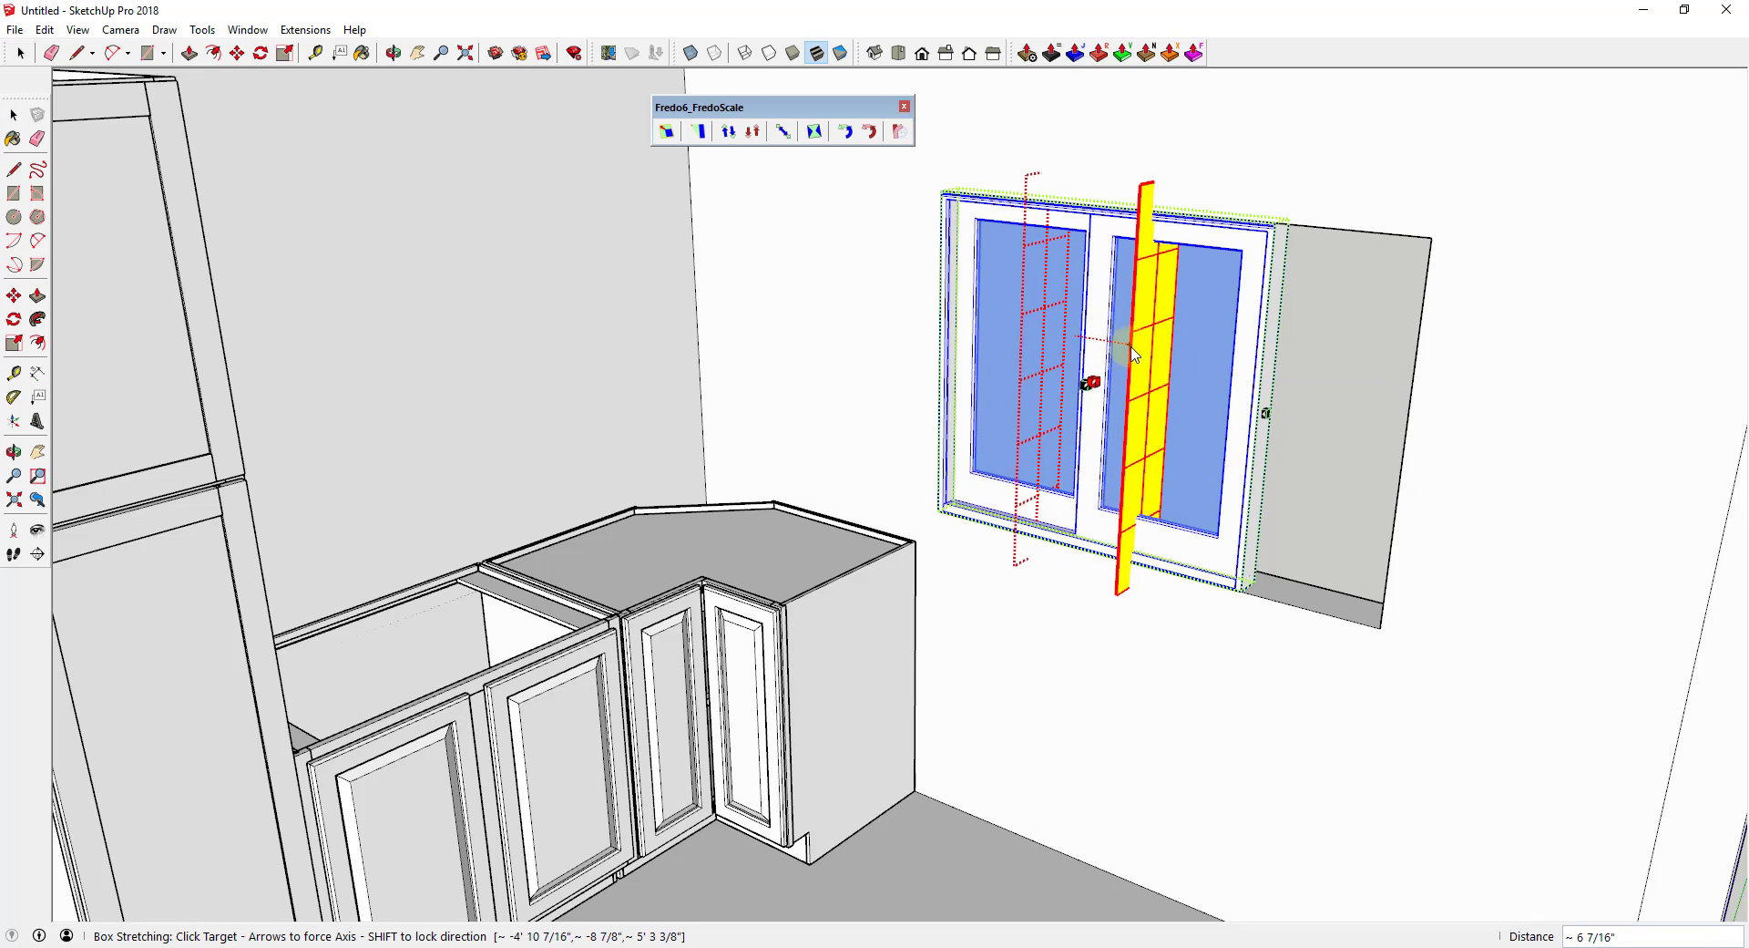
{"action": "left_click", "coordinate": [1167, 366]}
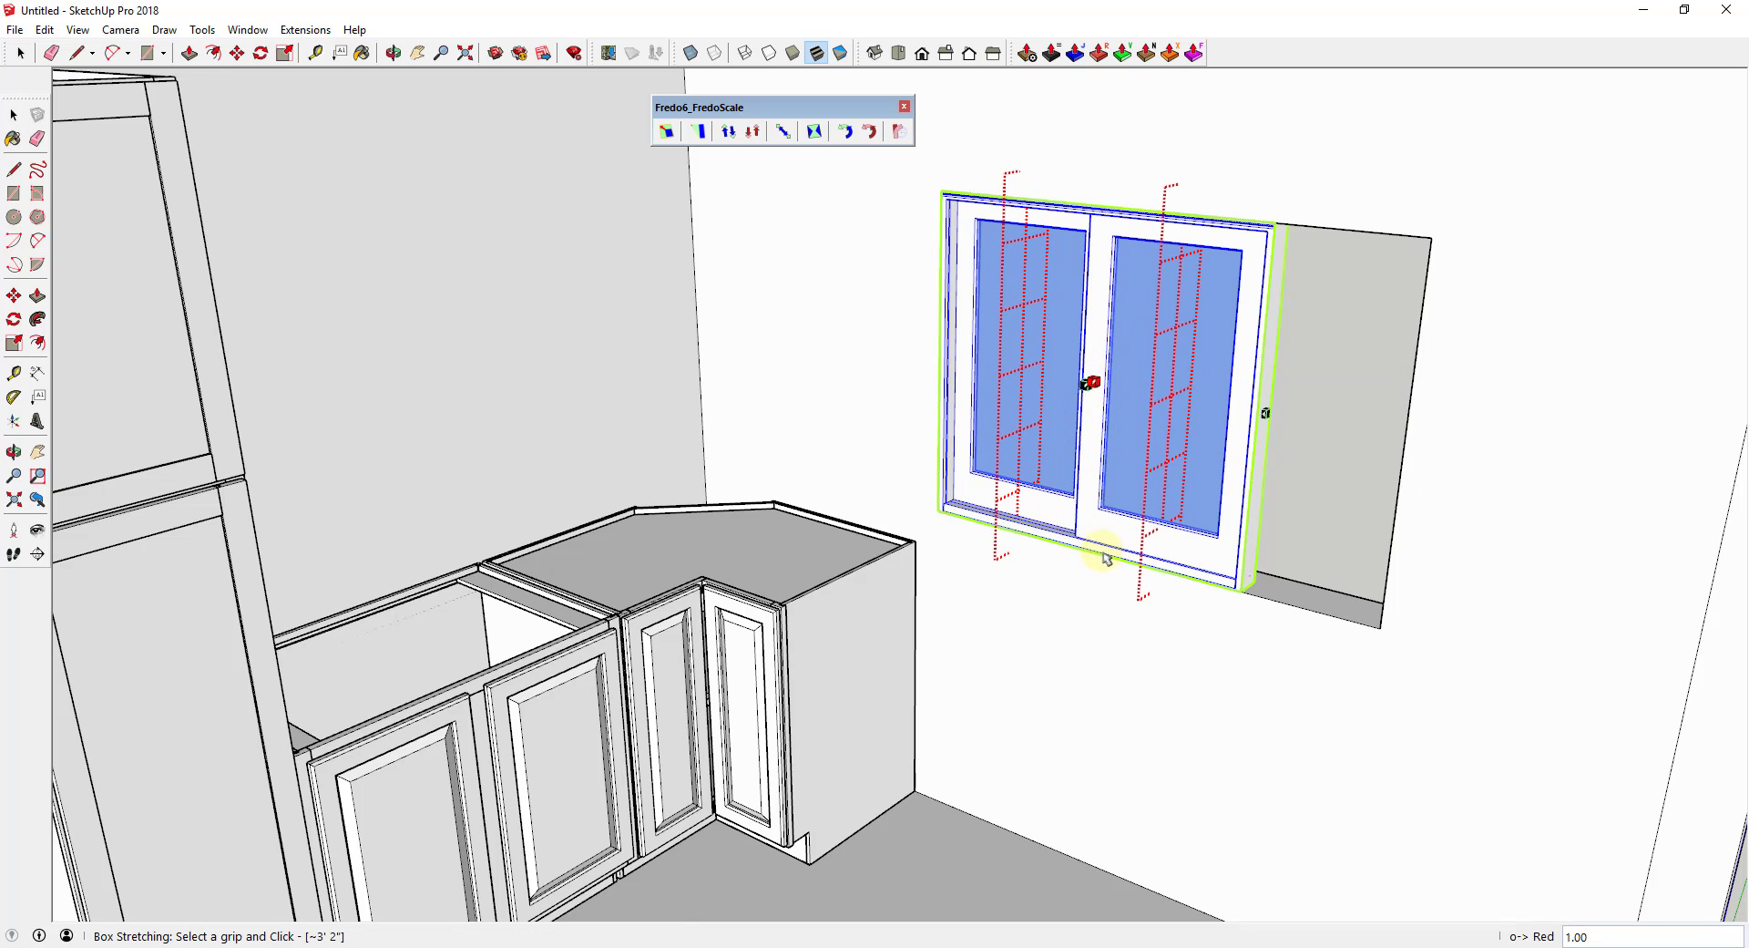
{"action": "mouse_move", "coordinate": [1105, 557]}
{"action": "middle_mouse_down"}
{"action": "mouse_move", "coordinate": [1128, 551]}
{"action": "mouse_move", "coordinate": [1098, 541]}
{"action": "middle_mouse_up"}
{"action": "key", "text": "Up"}
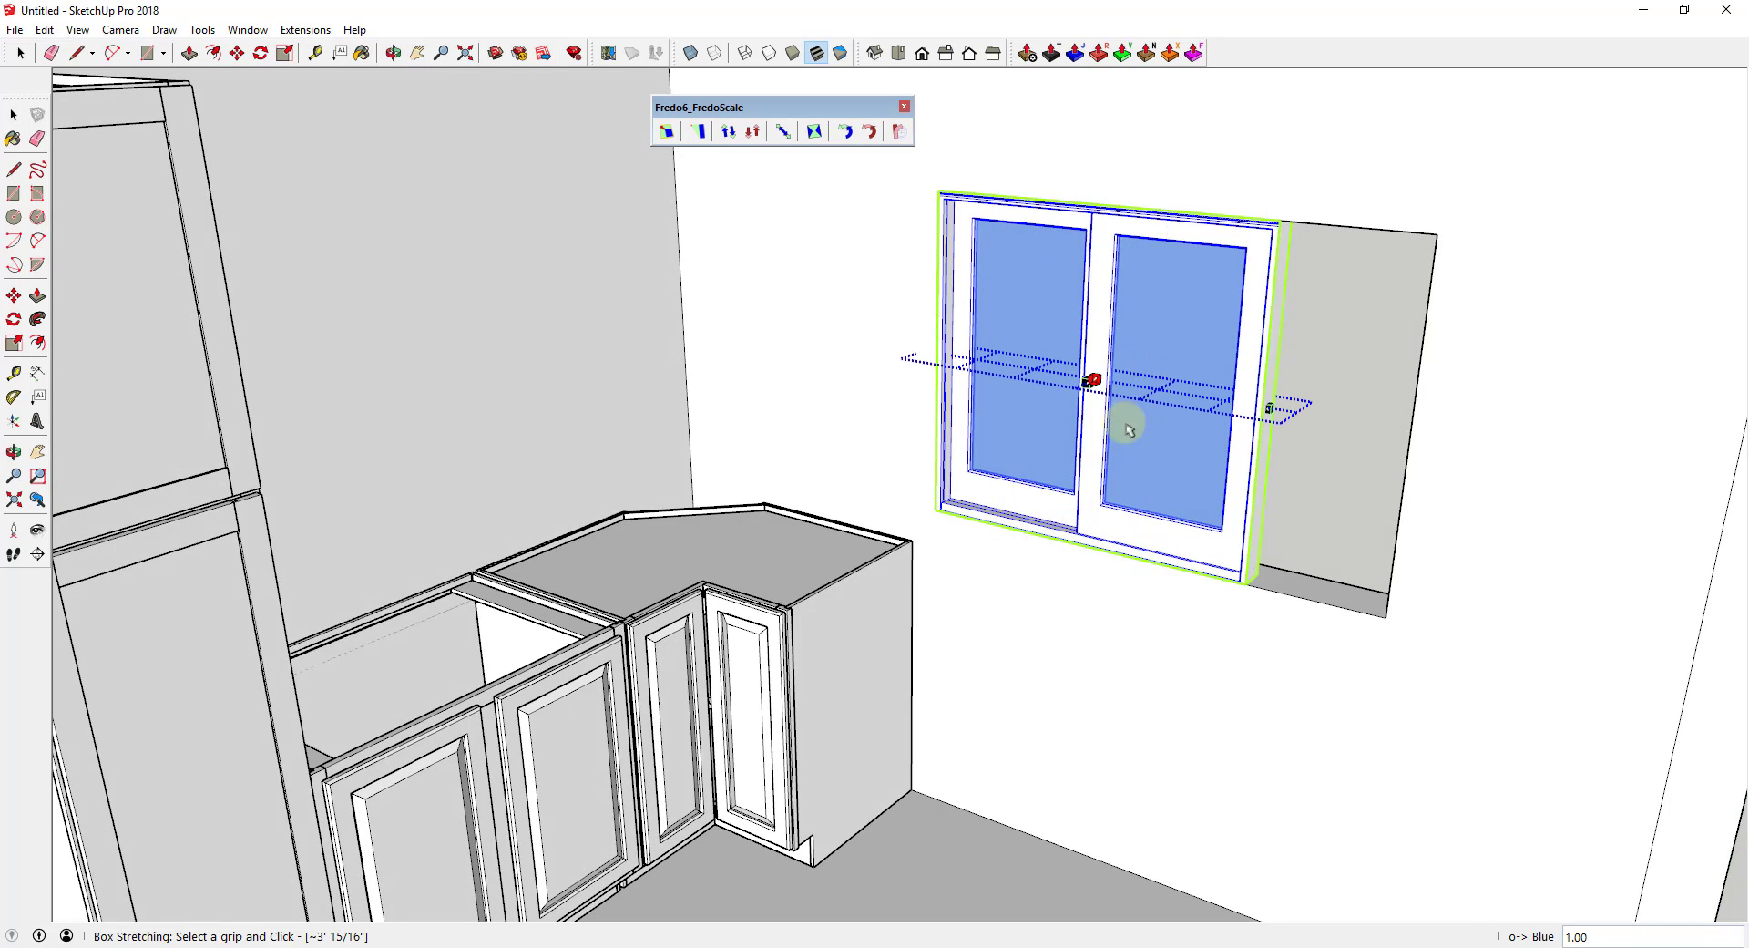
{"action": "key", "text": "Right"}
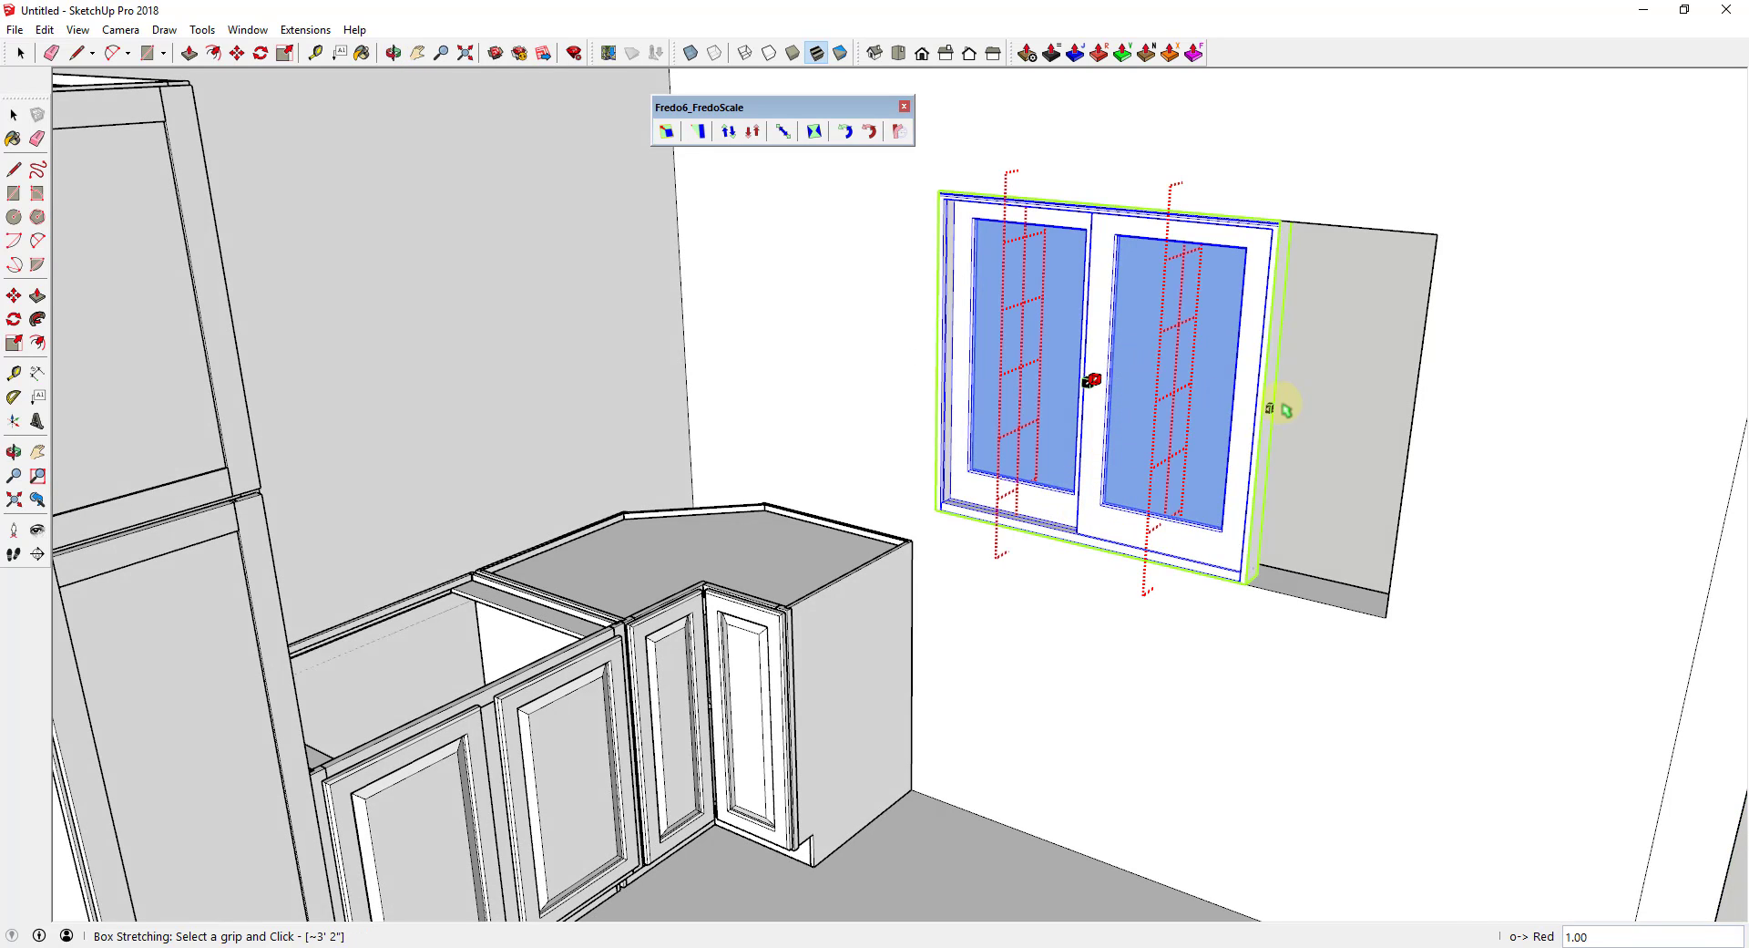
- Move the window about 7 1/16" along the wall so it sits midway in the opening
{"action": "key", "text": "m"}
{"action": "left_click", "coordinate": [1081, 545]}
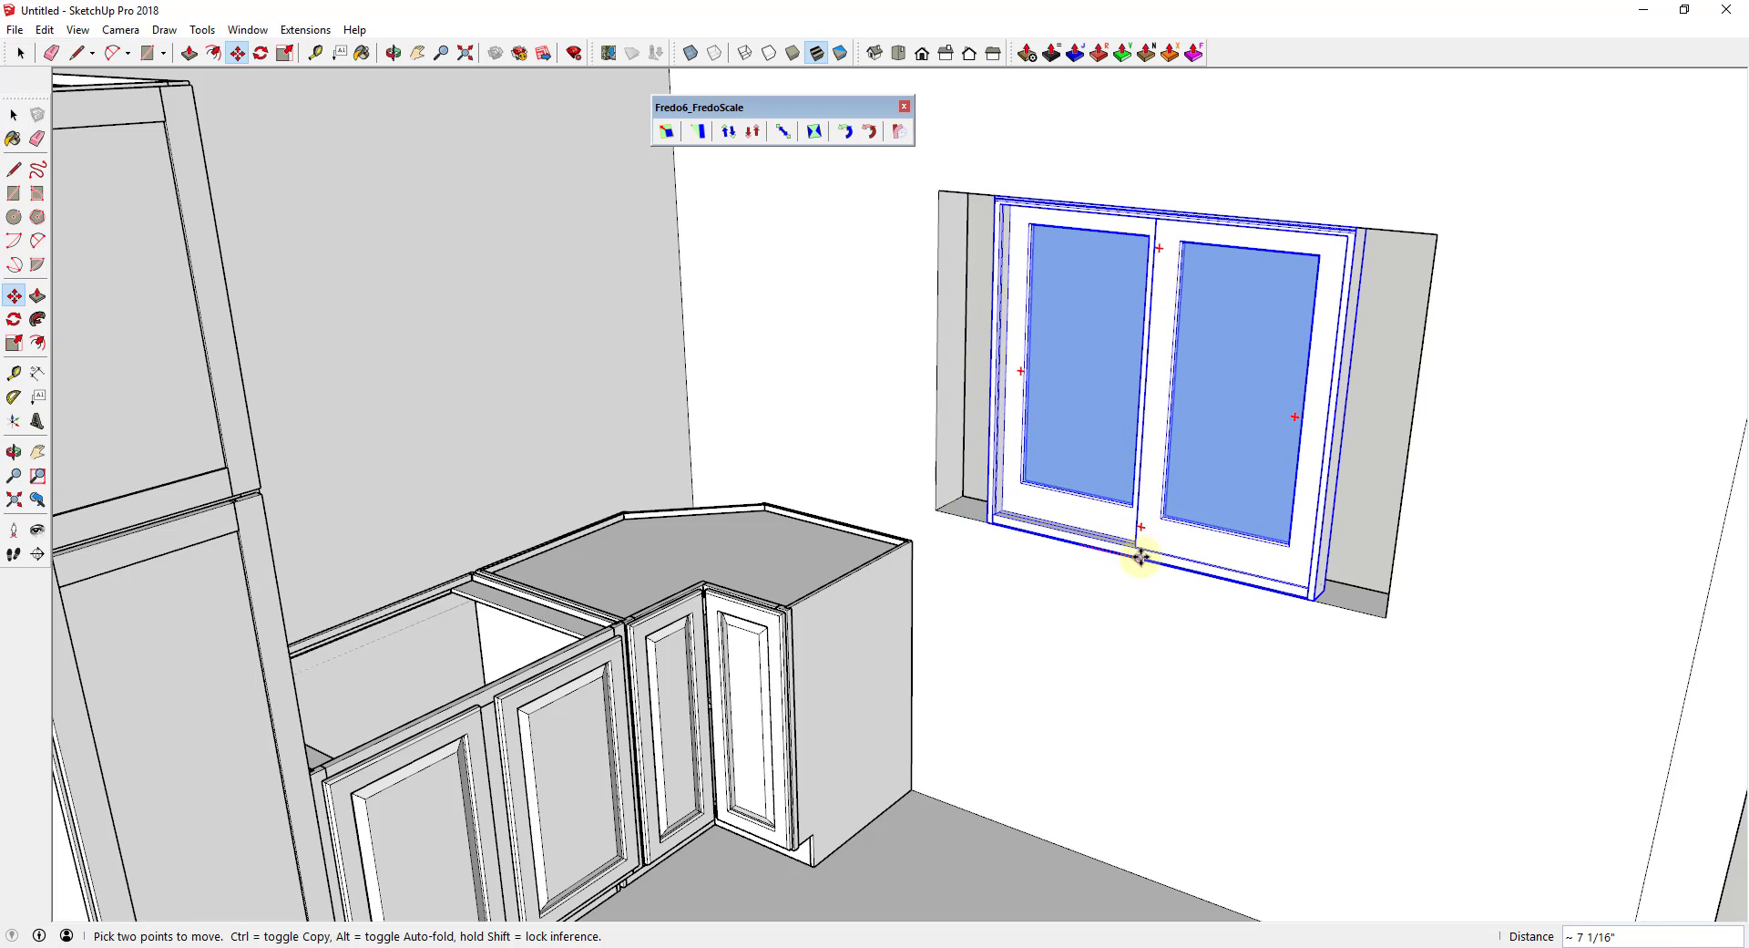
{"action": "left_click", "coordinate": [1219, 488]}
{"action": "key", "text": "space"}
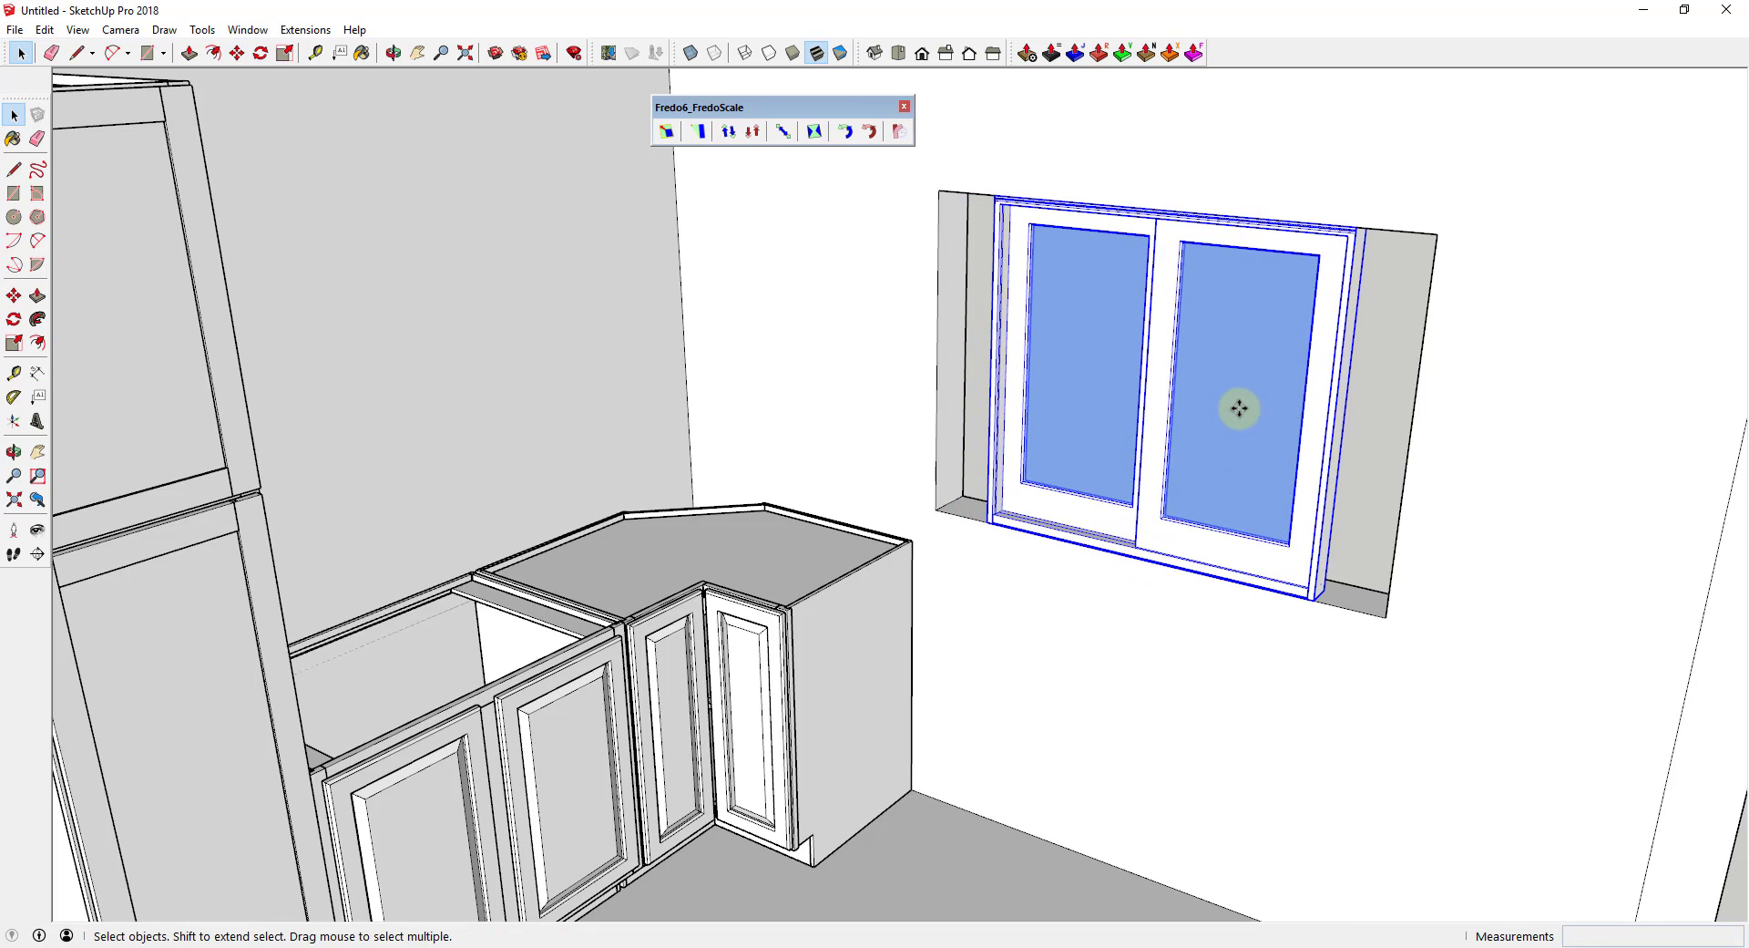
- Widen the window from its center to about 4' 2 13/16" with Box Stretching so it fills the wall opening
{"action": "left_click", "coordinate": [782, 132]}
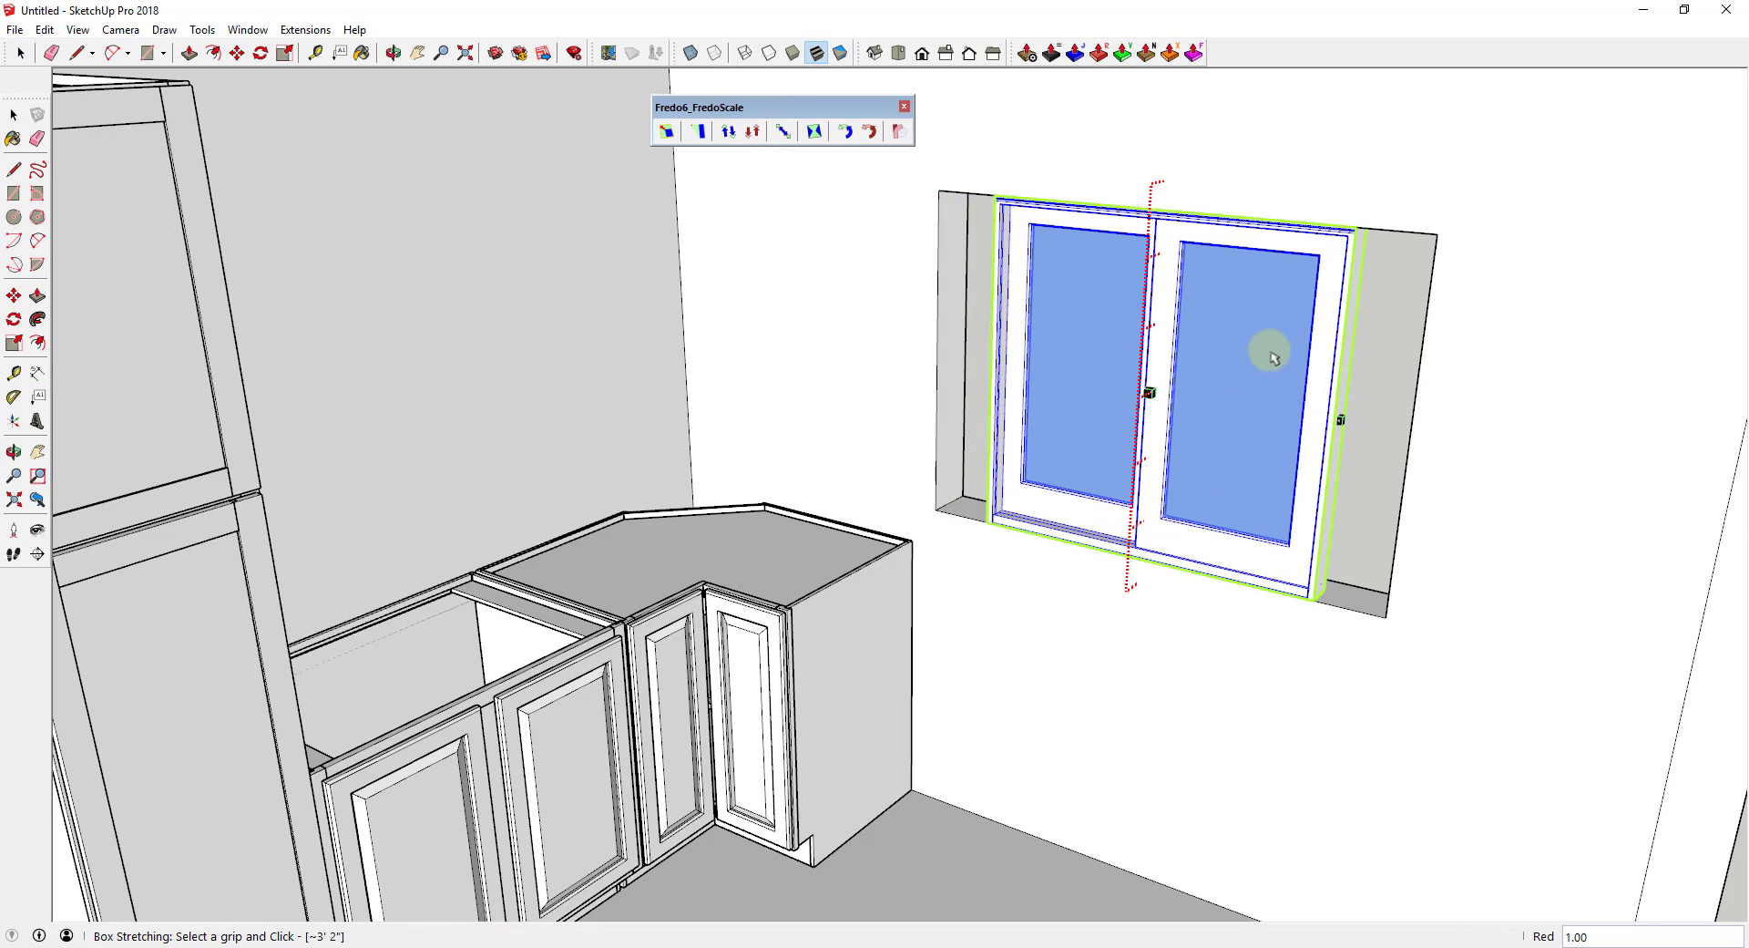
{"action": "left_click", "coordinate": [1339, 419]}
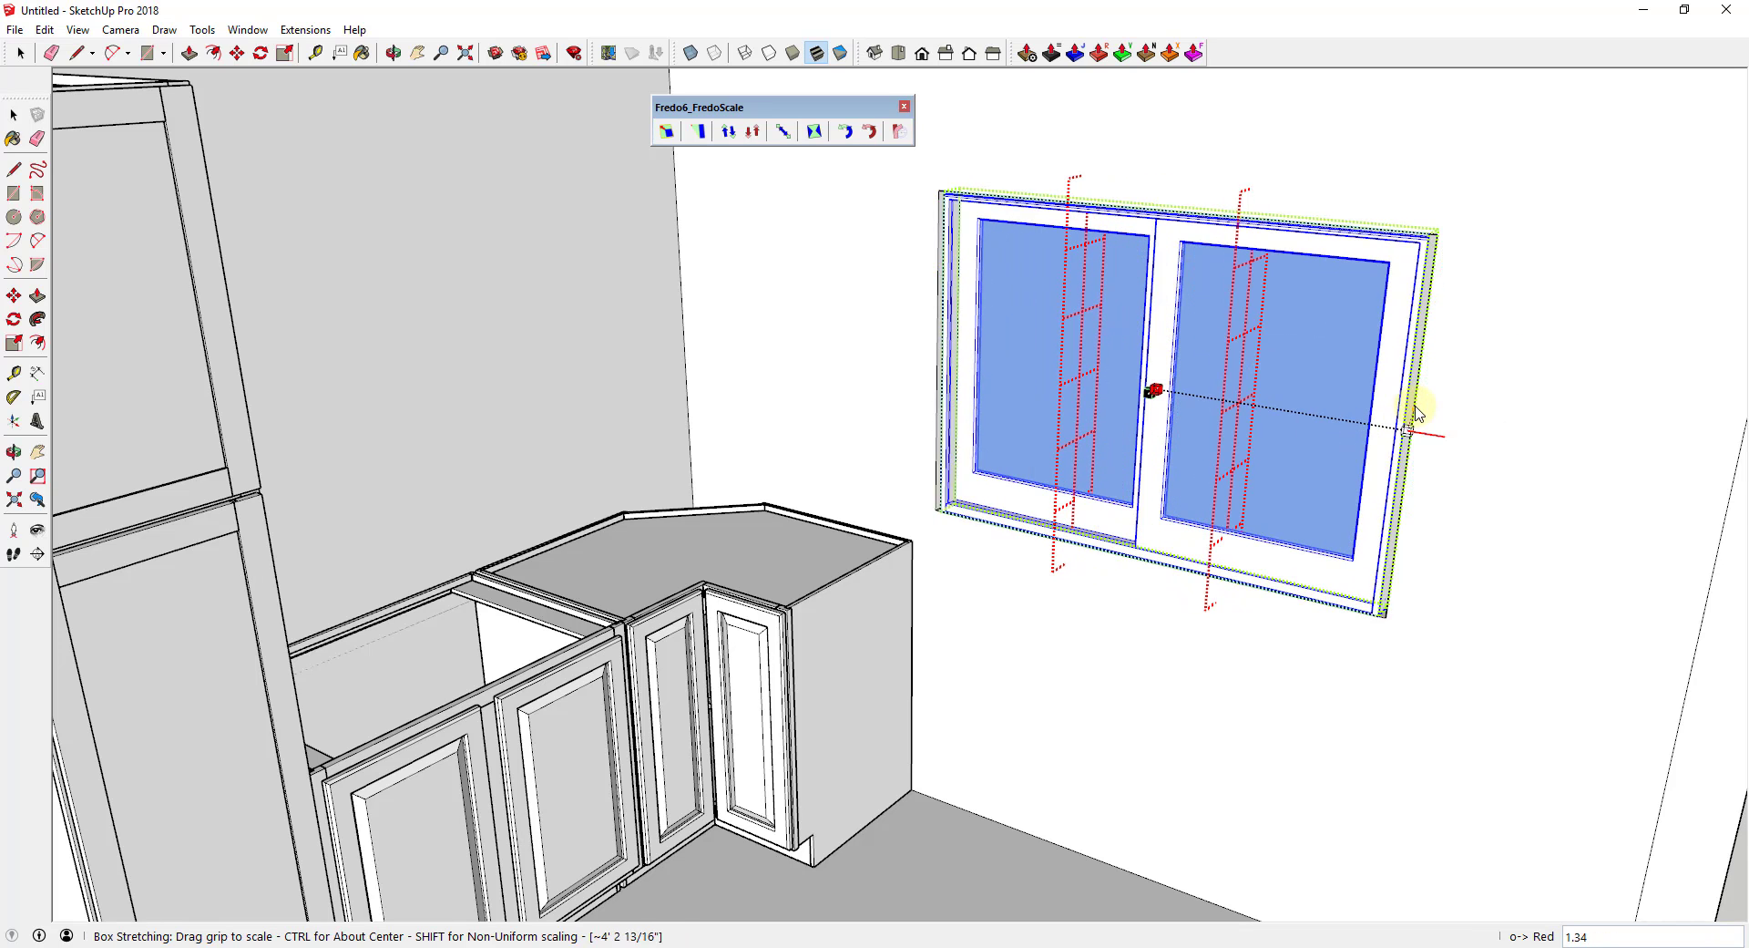
{"action": "left_click", "coordinate": [1446, 238]}
{"action": "middle_click_drag", "start_coordinate": [1298, 470], "coordinate": [1171, 393]}
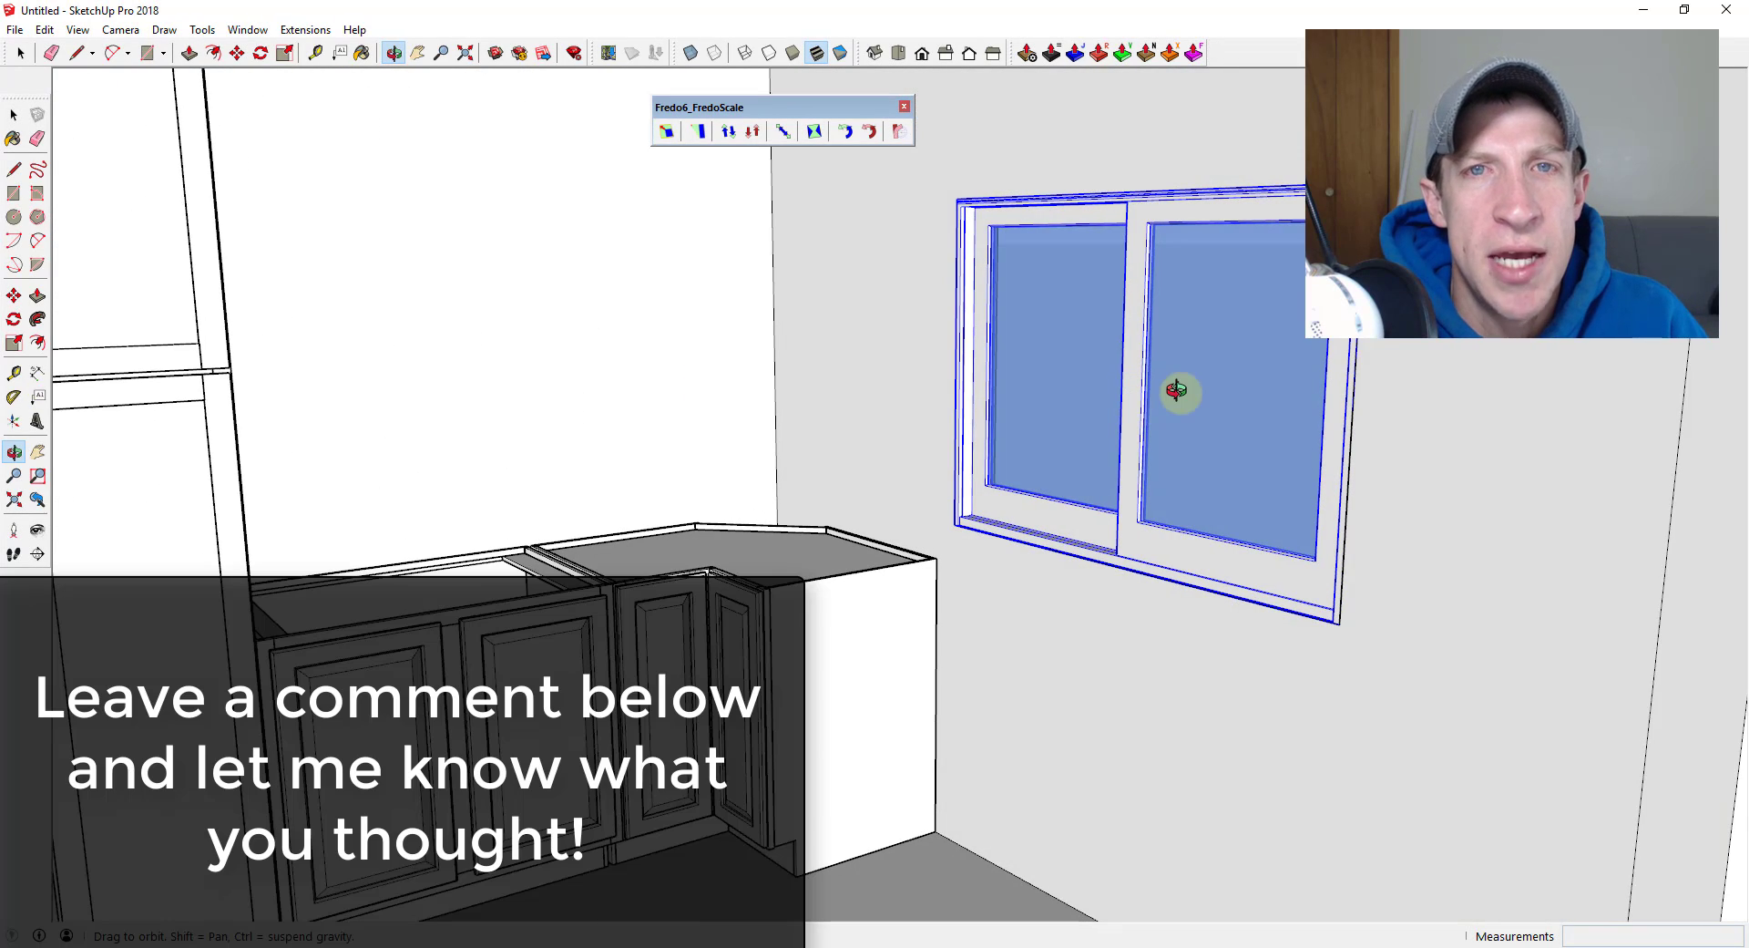